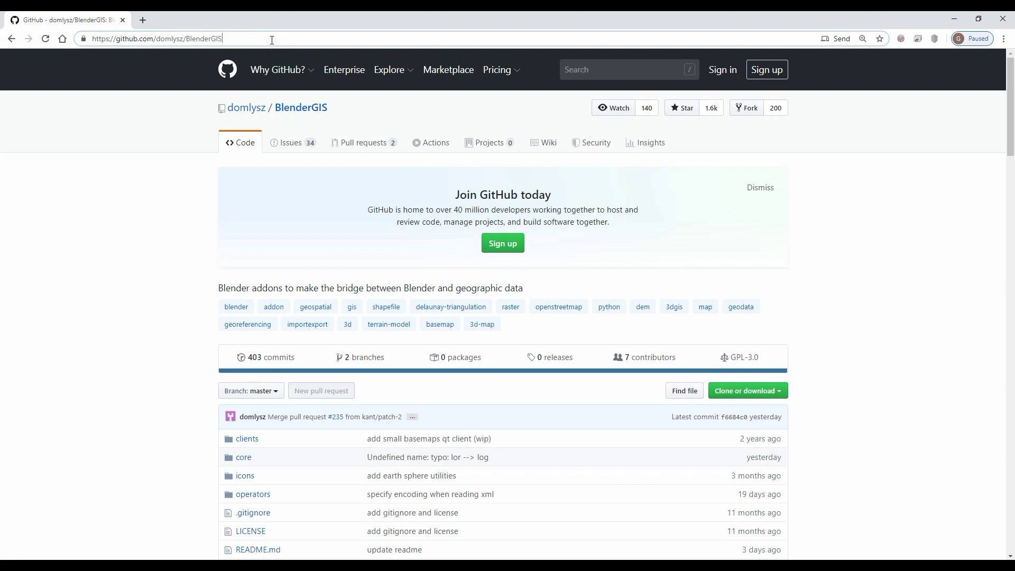
# Download the domlysz/BlenderGIS repository from GitHub as BlenderGIS-master.zip
pyautogui.click(85, 180)
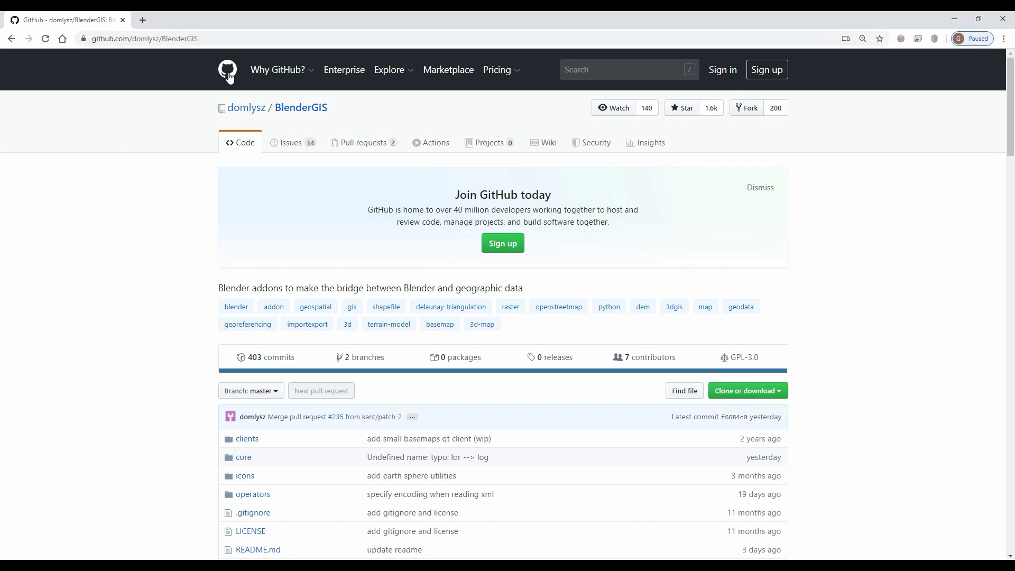
pyautogui.scroll(-2, 762, 352)
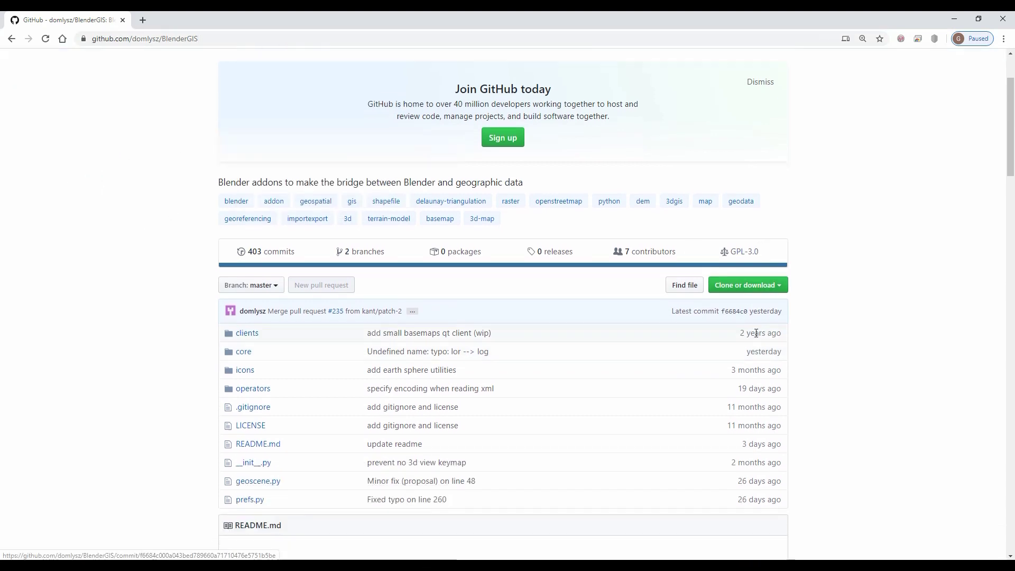
pyautogui.click(766, 284)
pyautogui.click(738, 384)
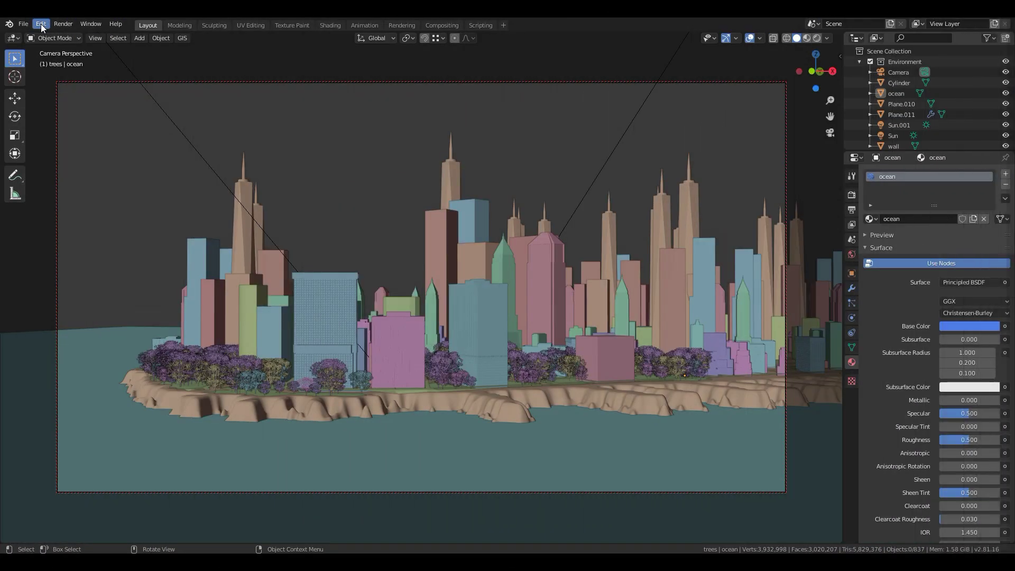
# Install the BlenderGIS add-on from BlenderGIS-master.zip on the Desktop via Preferences > Add-ons
pyautogui.click(40, 24)
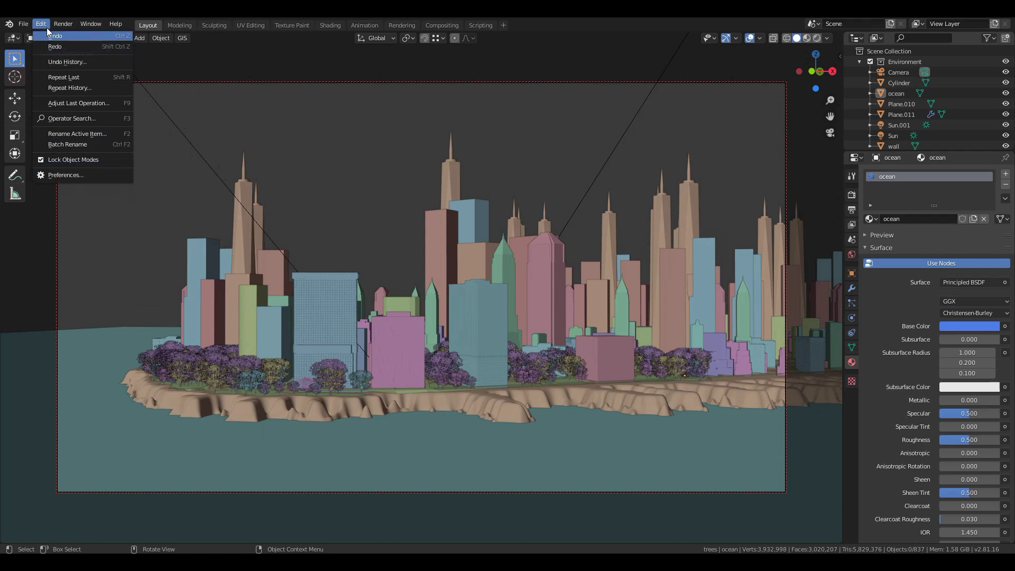
pyautogui.click(65, 179)
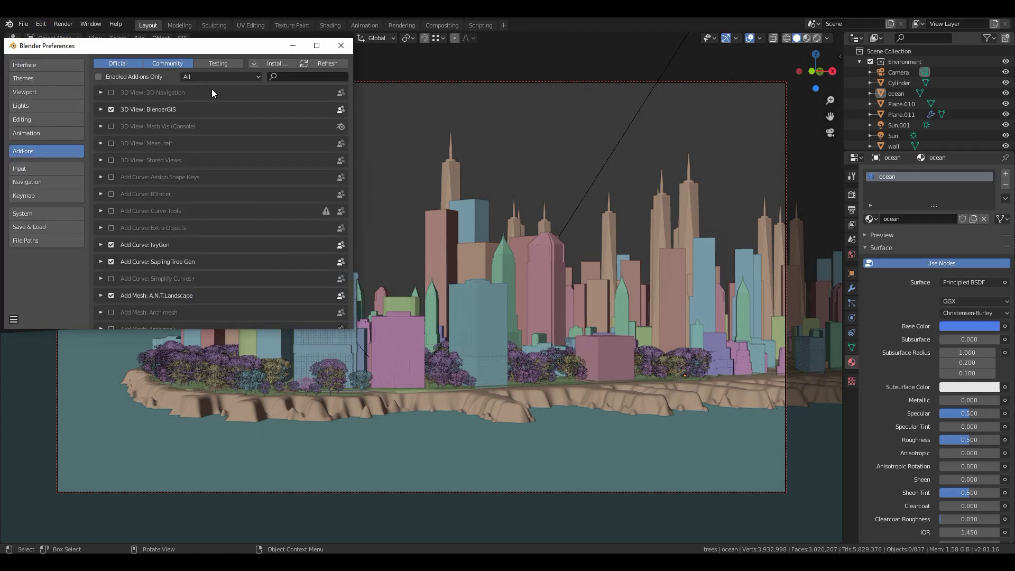
pyautogui.click(272, 63)
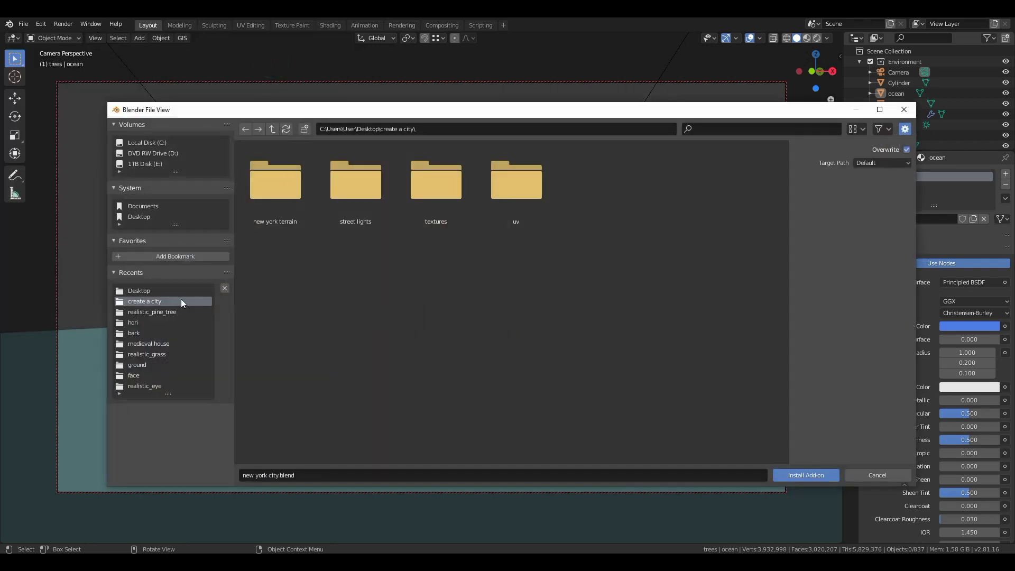
pyautogui.click(138, 217)
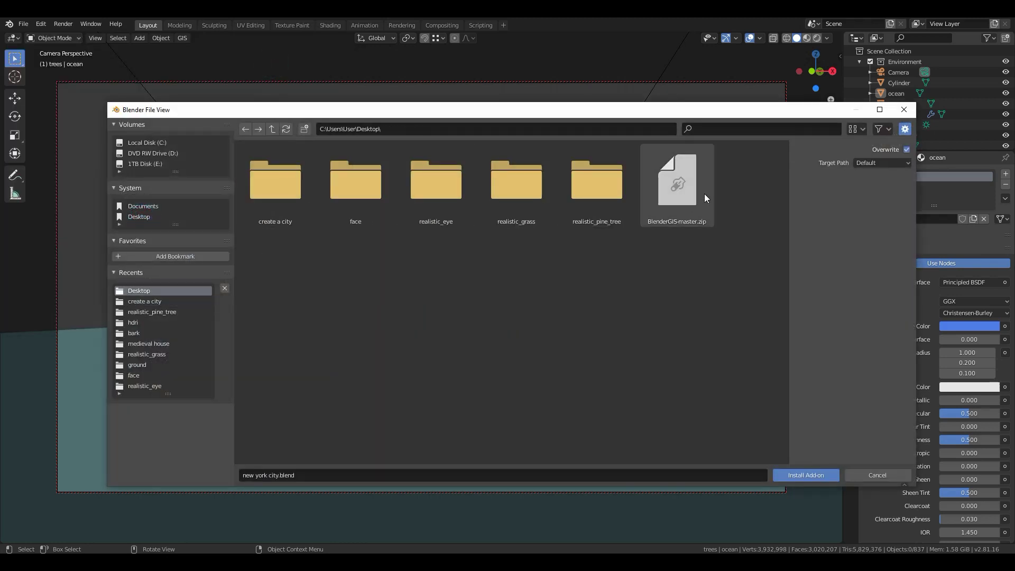
pyautogui.doubleClick(683, 186)
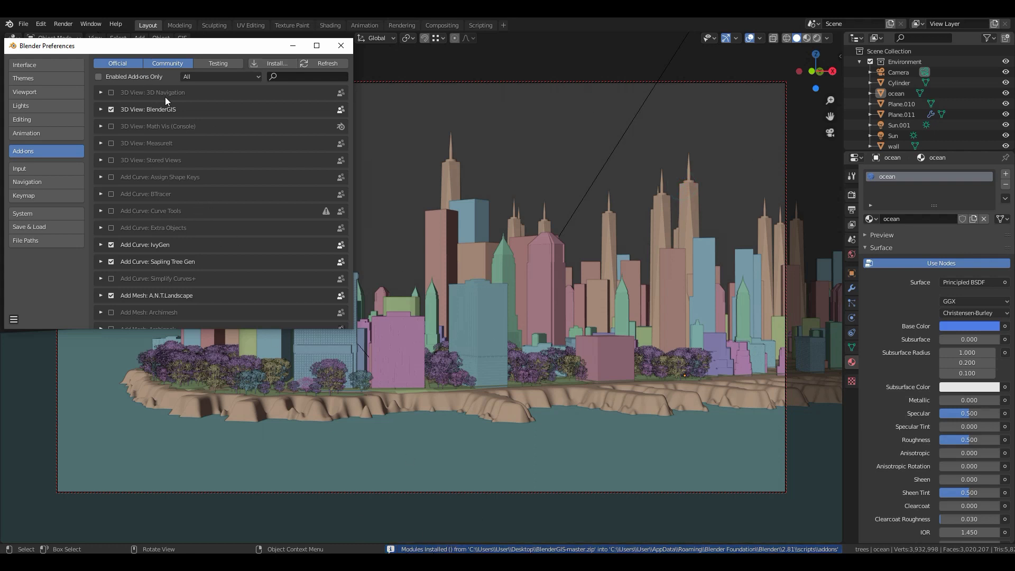
# Set the BlenderGIS basemap cache folder to the Desktop
pyautogui.click(101, 109)
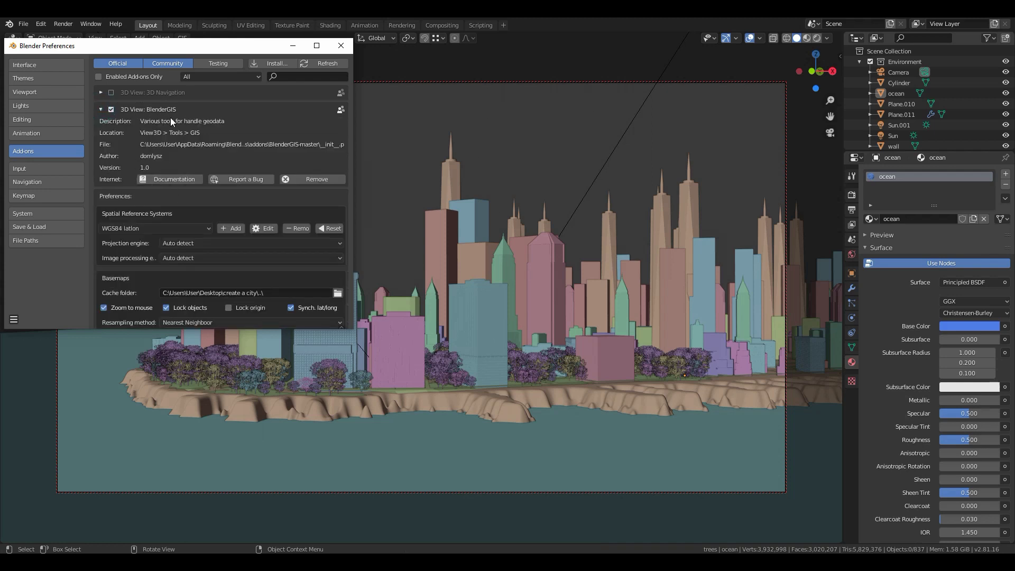
pyautogui.click(337, 292)
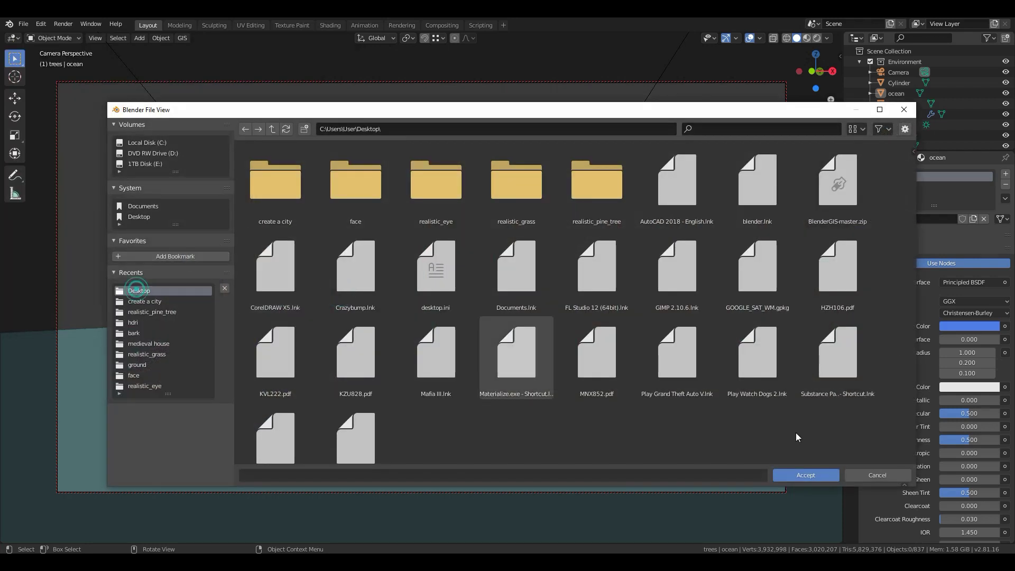
pyautogui.click(806, 475)
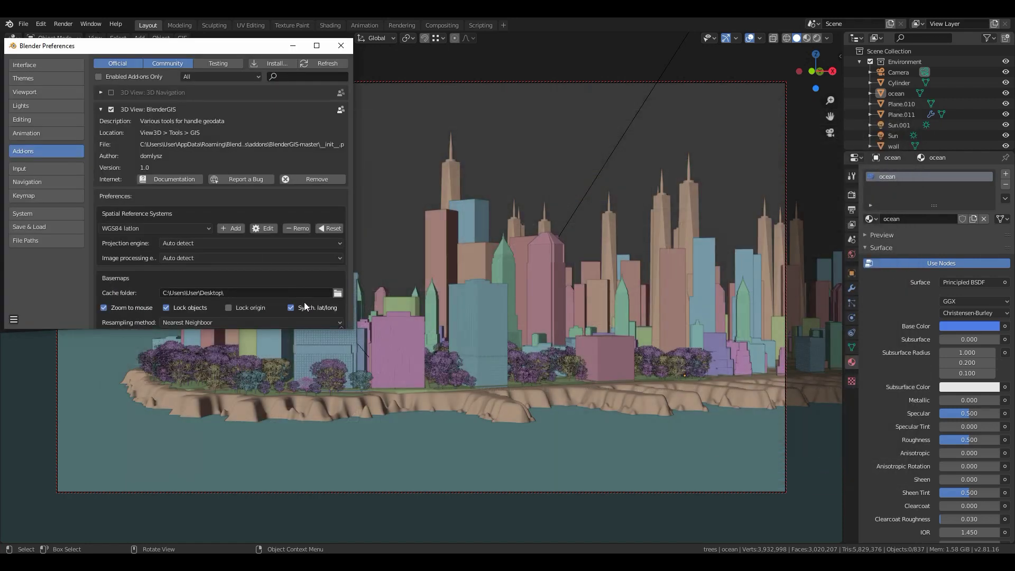
pyautogui.scroll(-3, 303, 302)
pyautogui.scroll(-6, 233, 248)
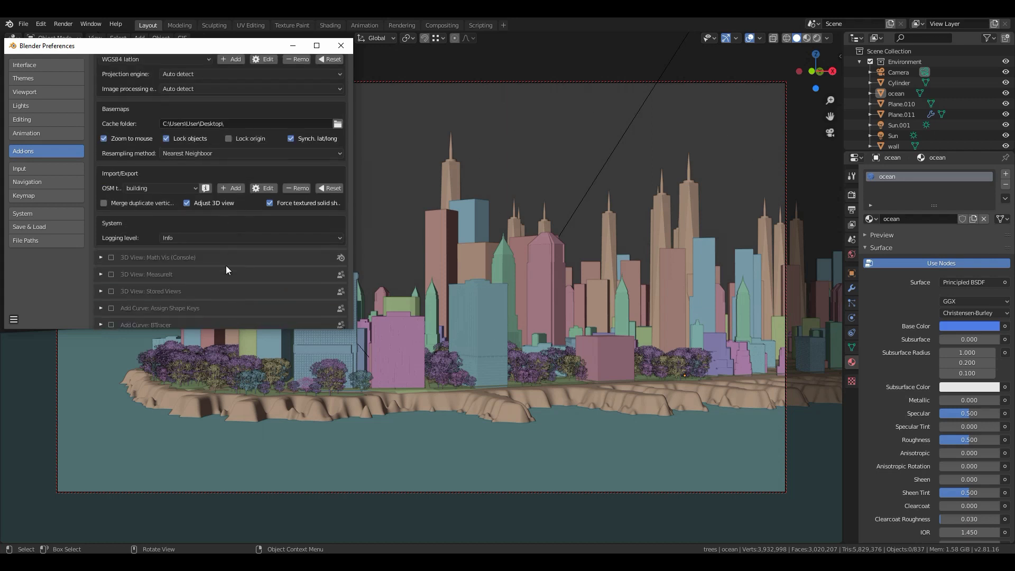
# Close Preferences, hide every object in the scene, and leave the camera view
pyautogui.click(344, 45)
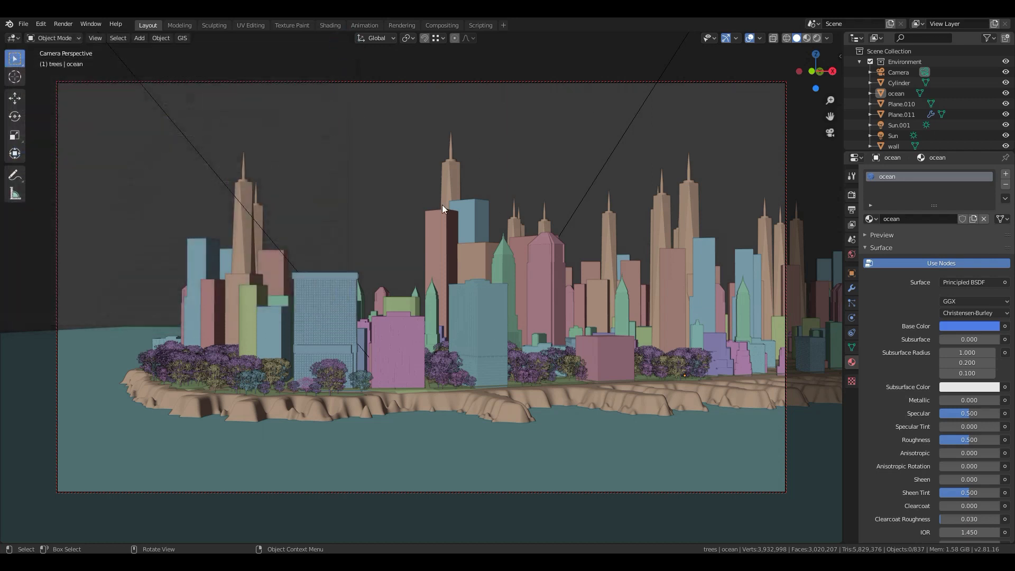
pyautogui.press('a')
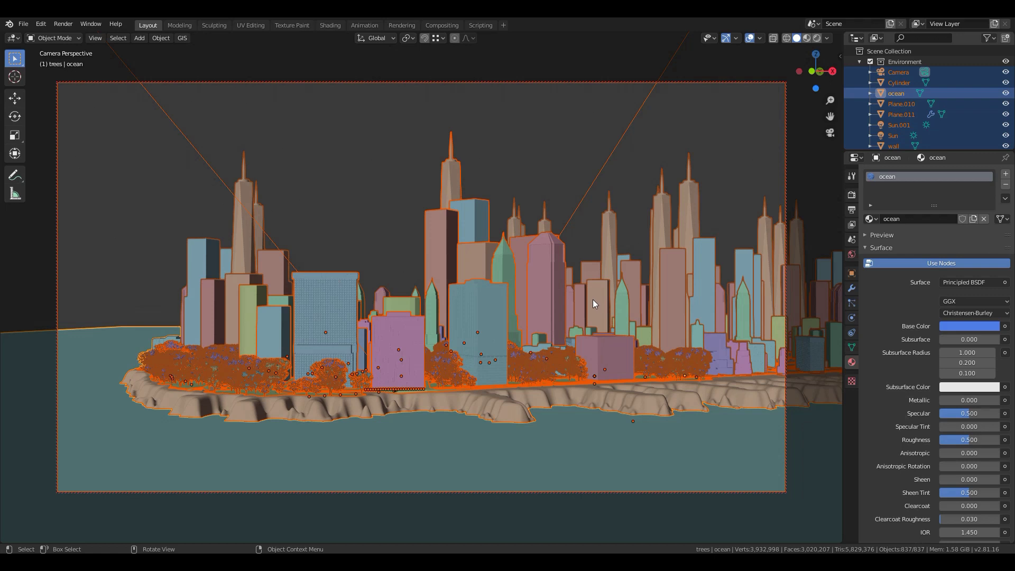
pyautogui.press('h')
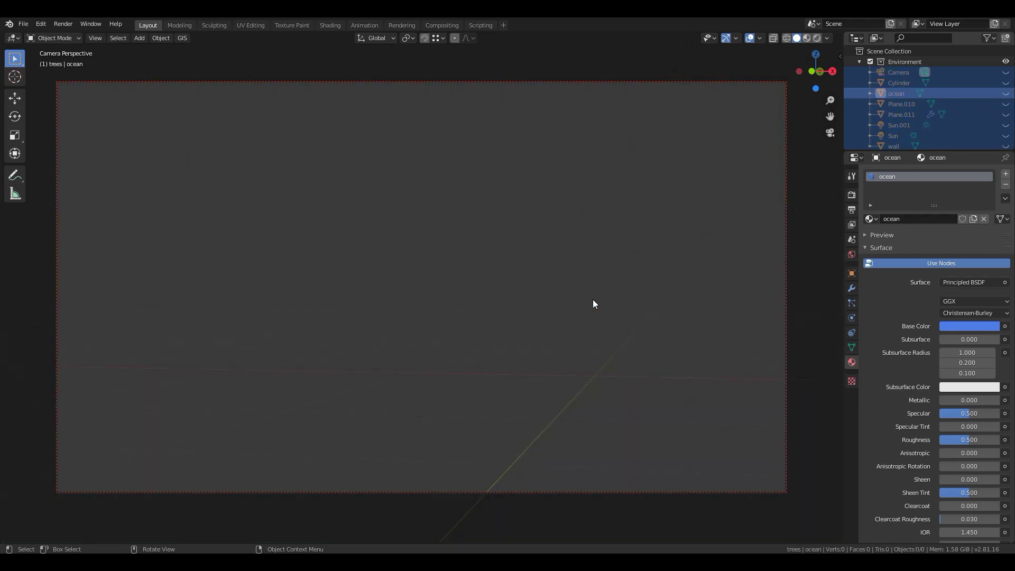
pyautogui.press('KP_0')
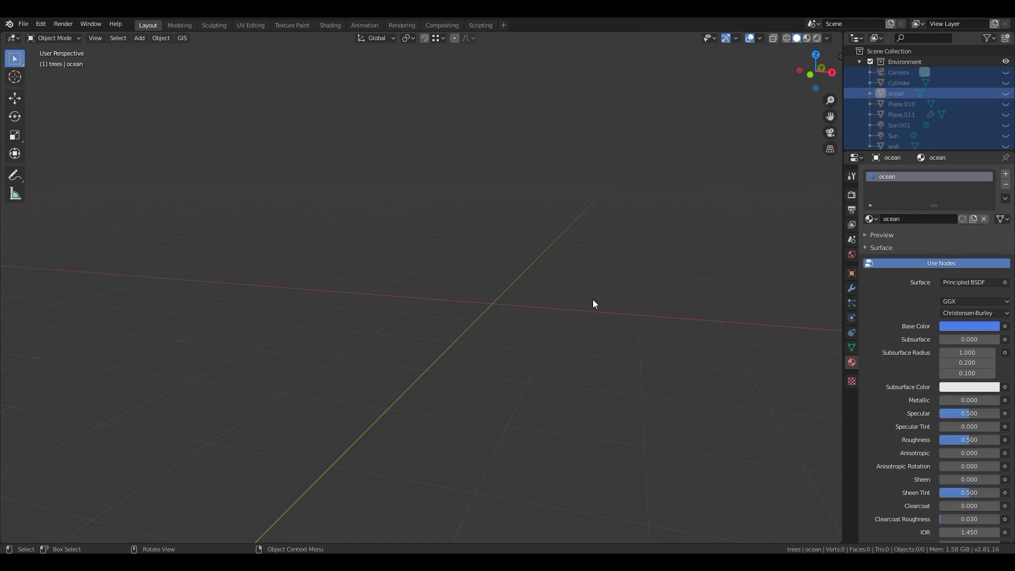
# Snap the 3D cursor to the world origin and switch to the top orthographic view
pyautogui.hotkey('shift', 's')
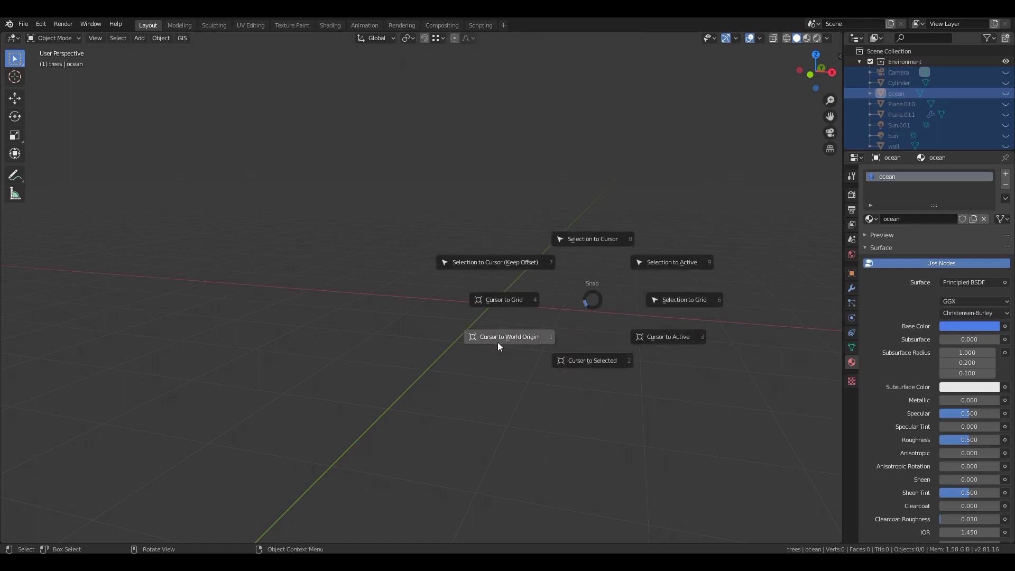
pyautogui.click(533, 341)
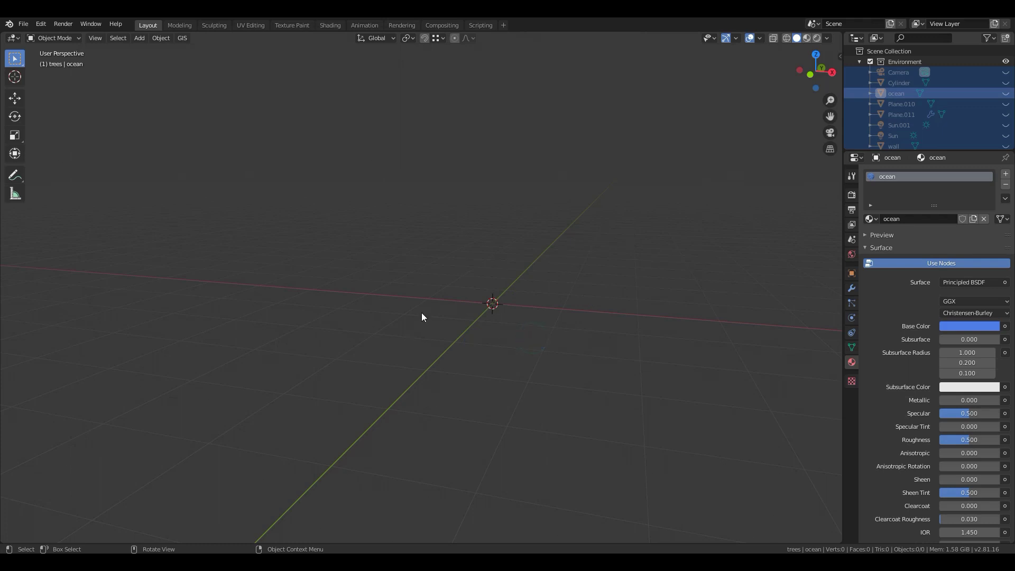
pyautogui.press('KP_7')
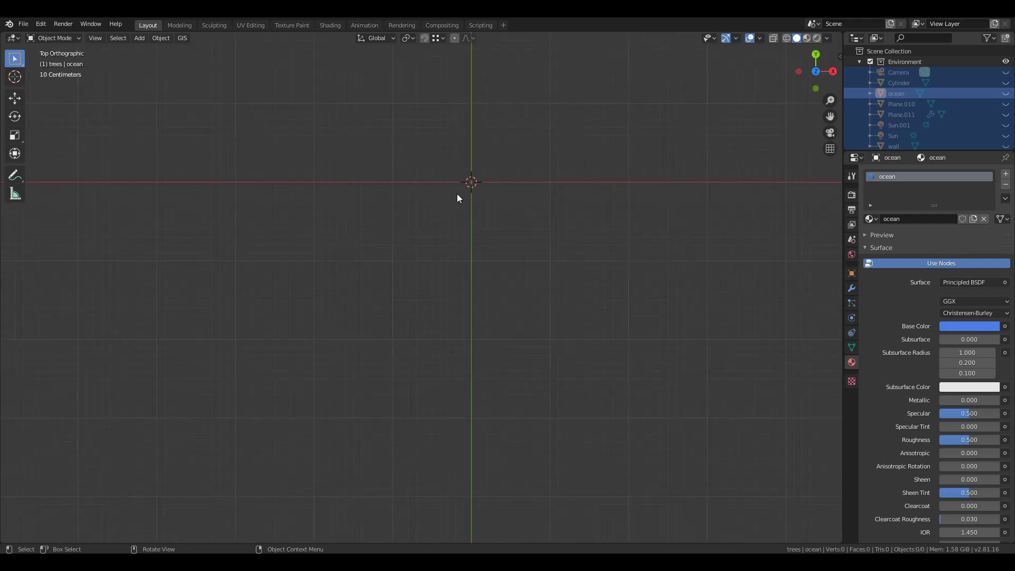
pyautogui.keyDown('shift'); pyautogui.moveTo(426, 247); pyautogui.dragTo(376, 401, button='middle'); pyautogui.keyUp('shift')
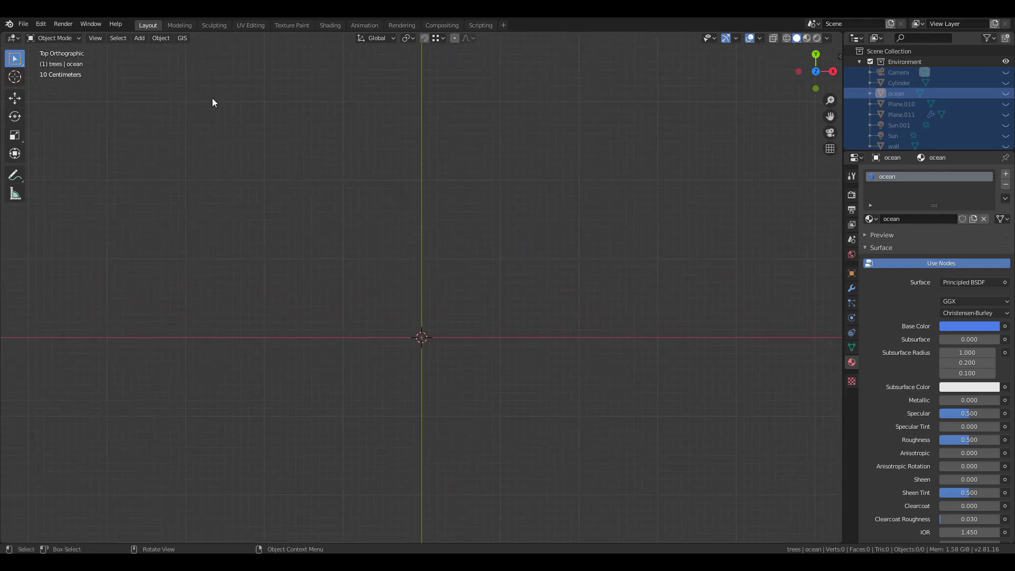
pyautogui.click(182, 39)
# Load a Google Satellite basemap via GIS > Web geodata > Basemap
pyautogui.click(185, 40)
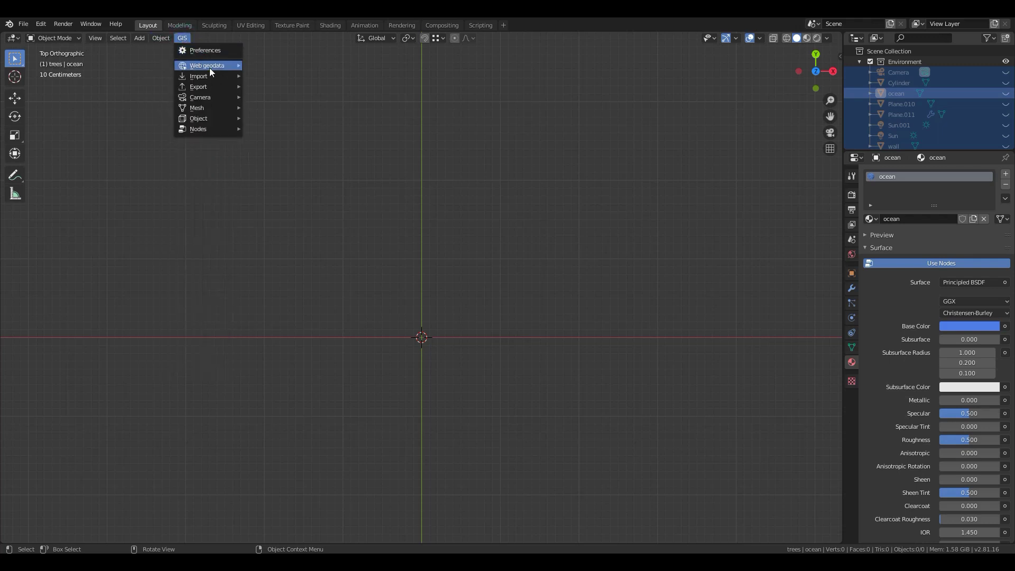
pyautogui.moveTo(210, 70)
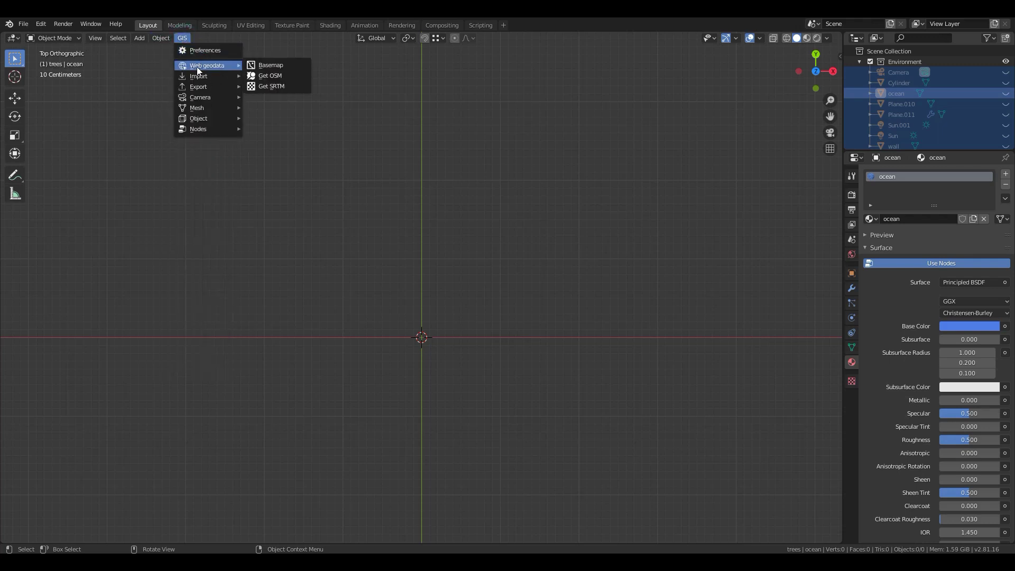
pyautogui.click(281, 65)
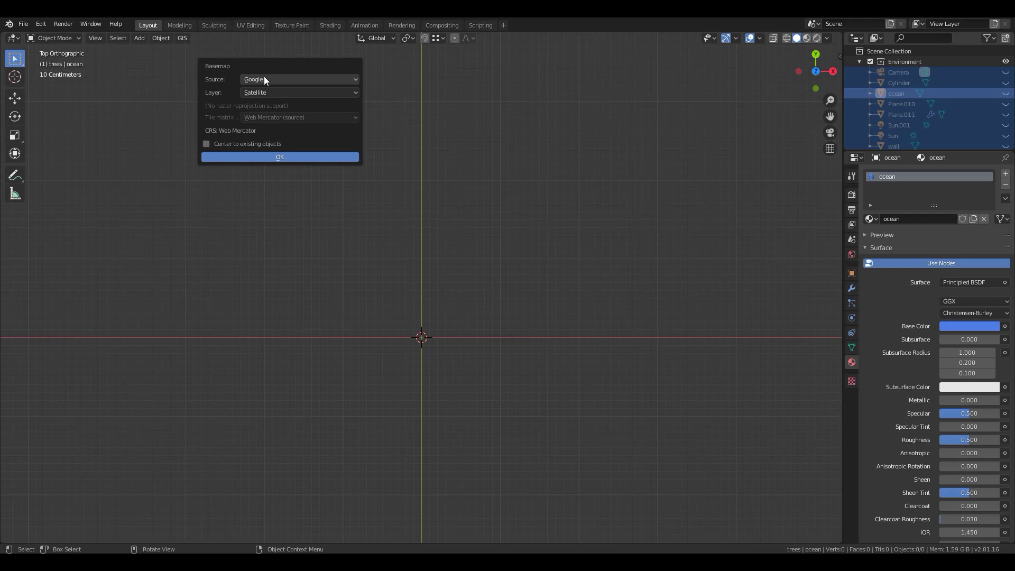
pyautogui.click(283, 79)
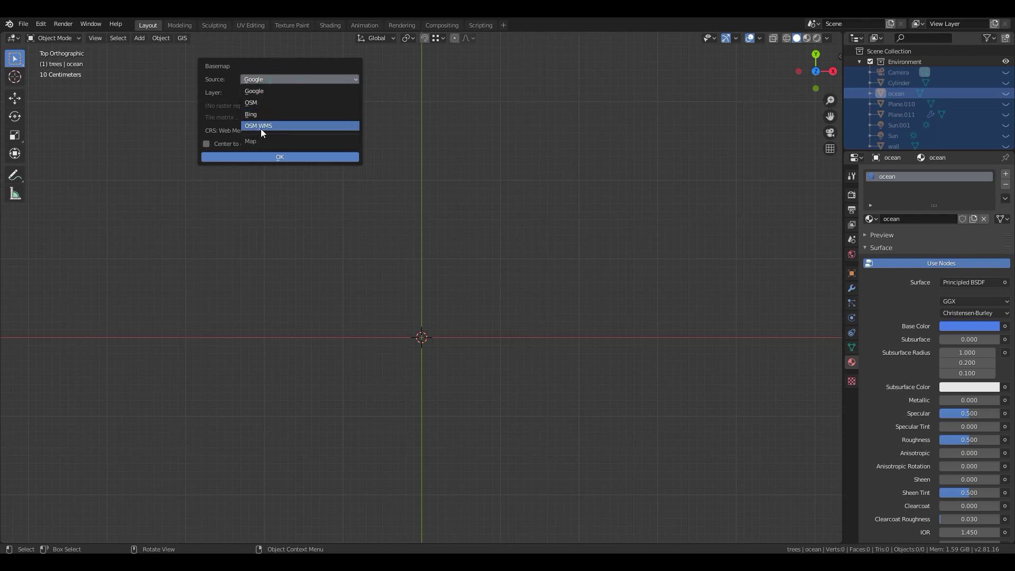
pyautogui.click(288, 88)
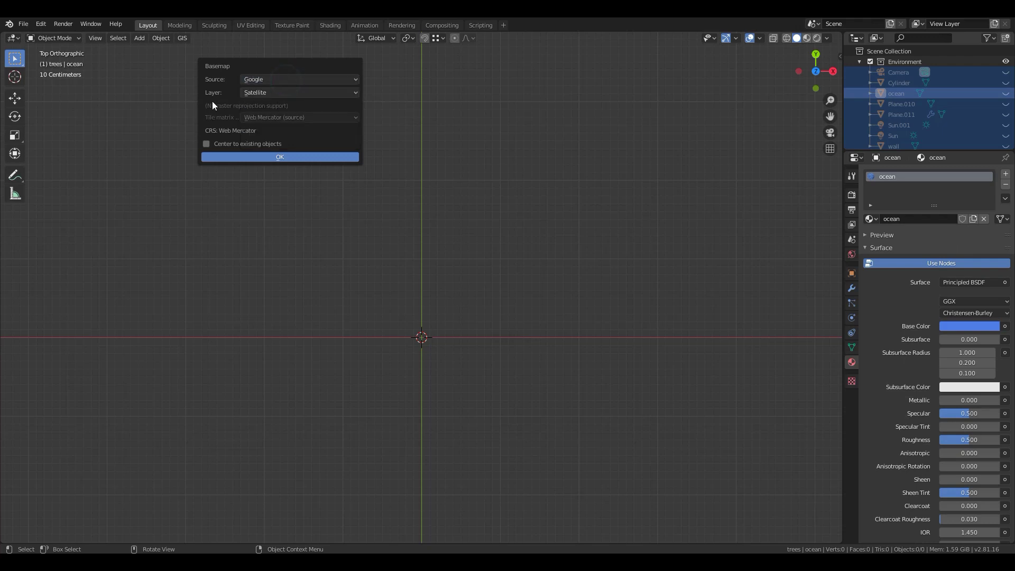
pyautogui.click(254, 97)
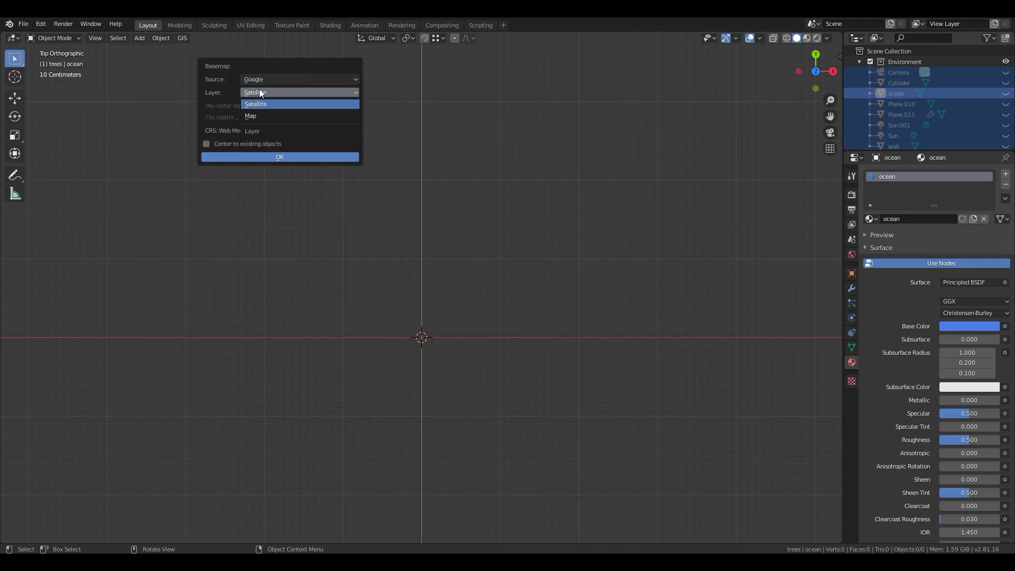
pyautogui.click(258, 94)
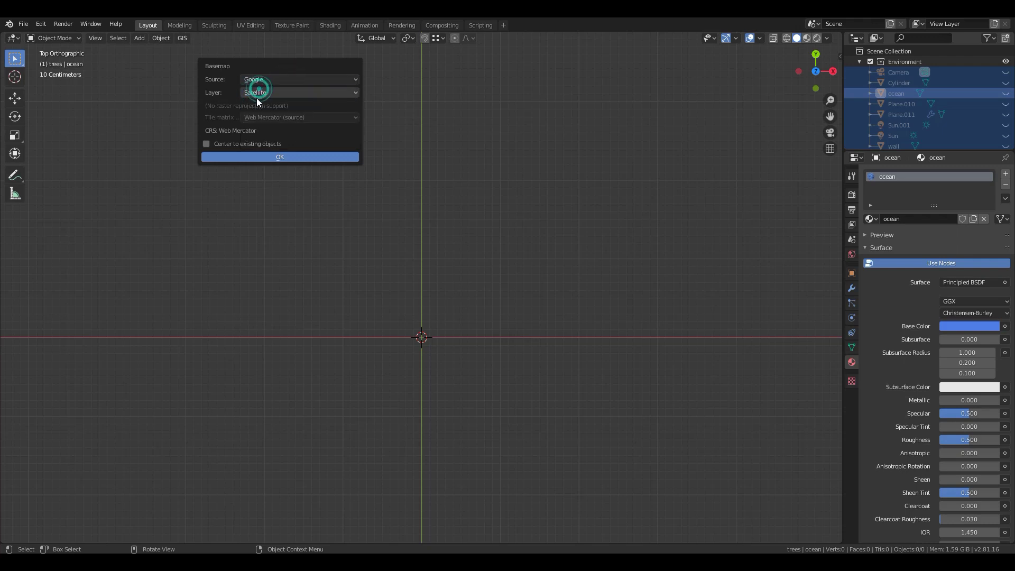
pyautogui.click(265, 157)
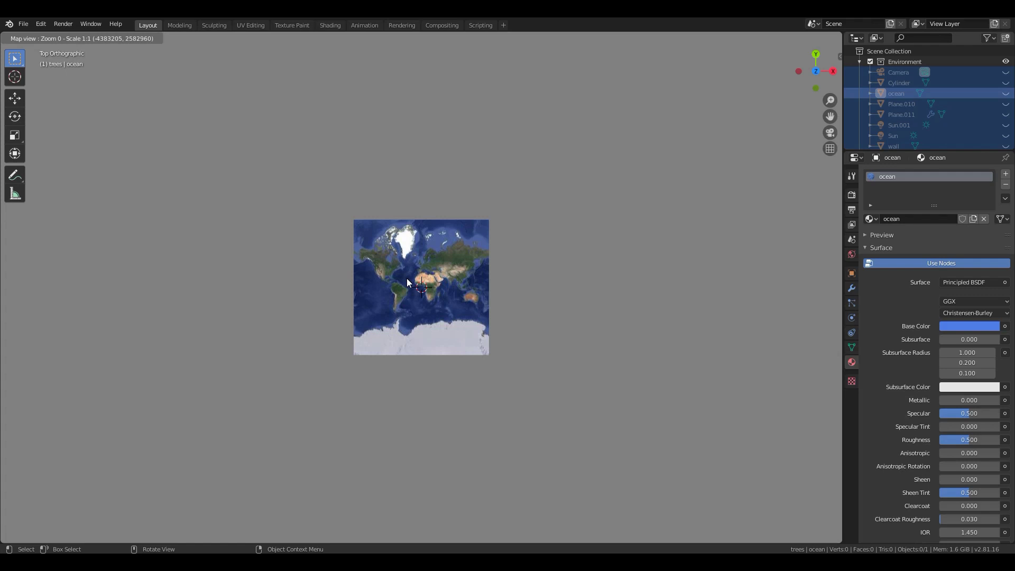
# Recentre the world satellite map at zoom level 2 and open the Go to location search
pyautogui.scroll(1, 407, 279)
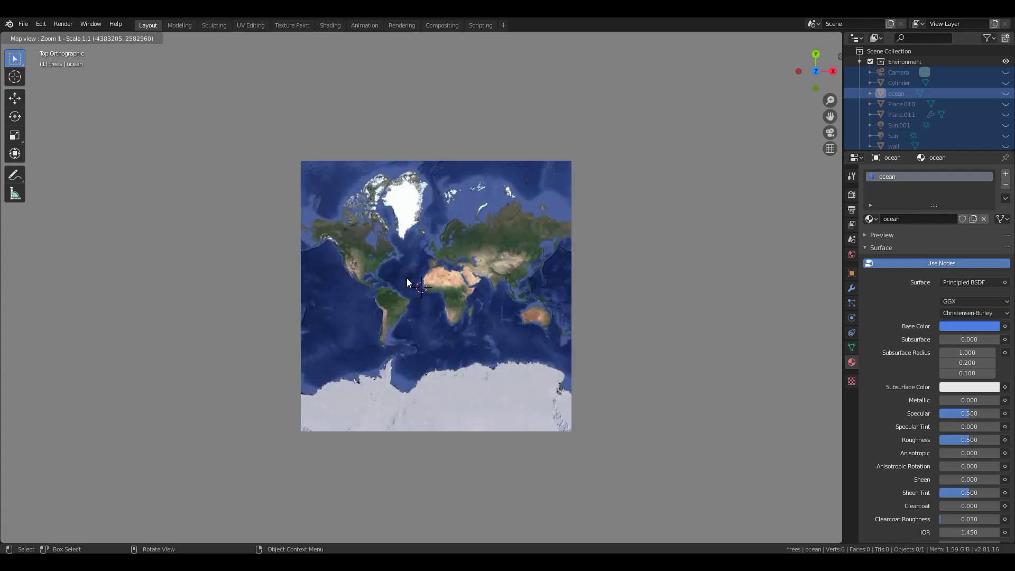
pyautogui.scroll(-1, 407, 278)
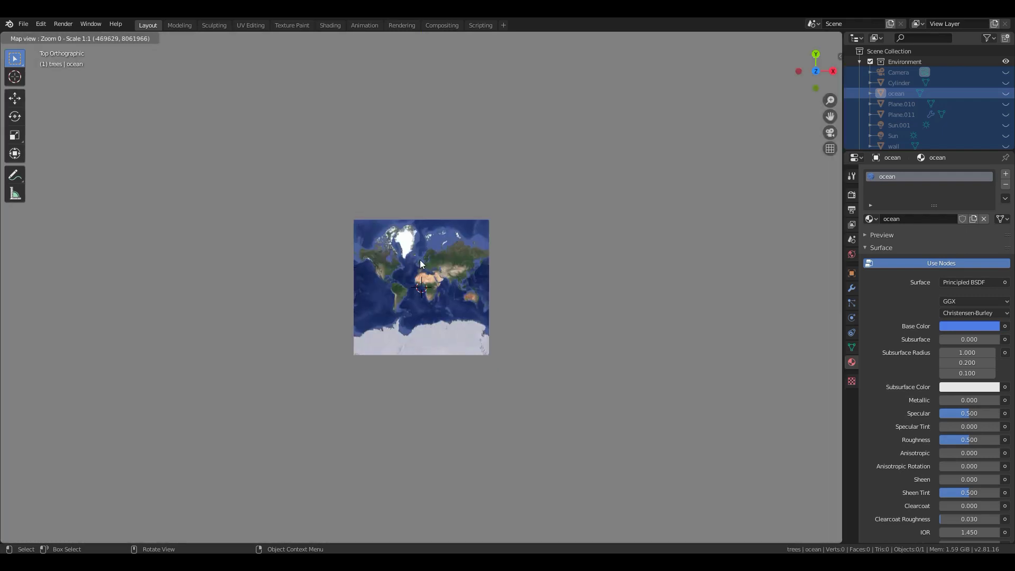
pyautogui.scroll(1, 420, 260)
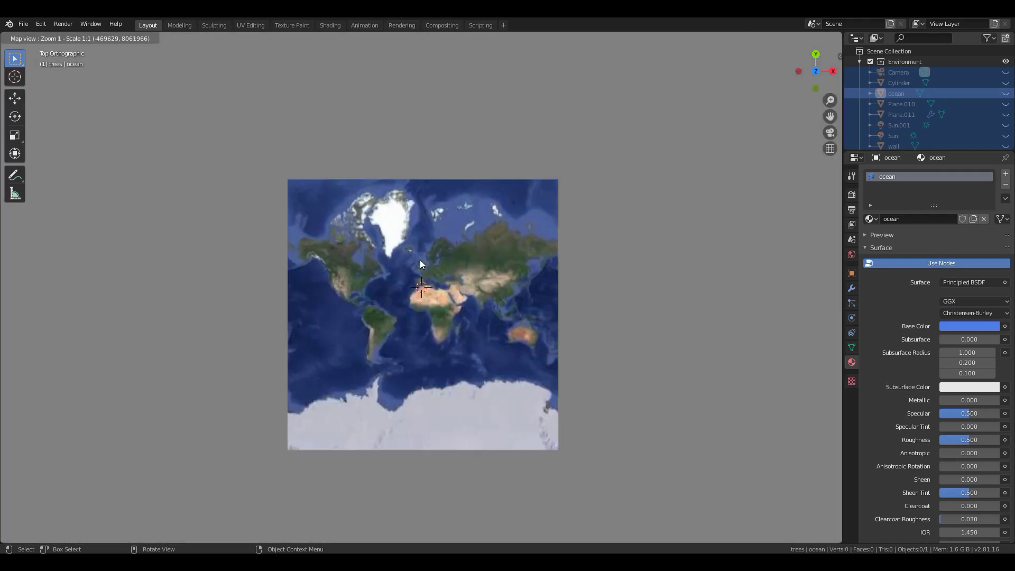
pyautogui.scroll(1, 420, 260)
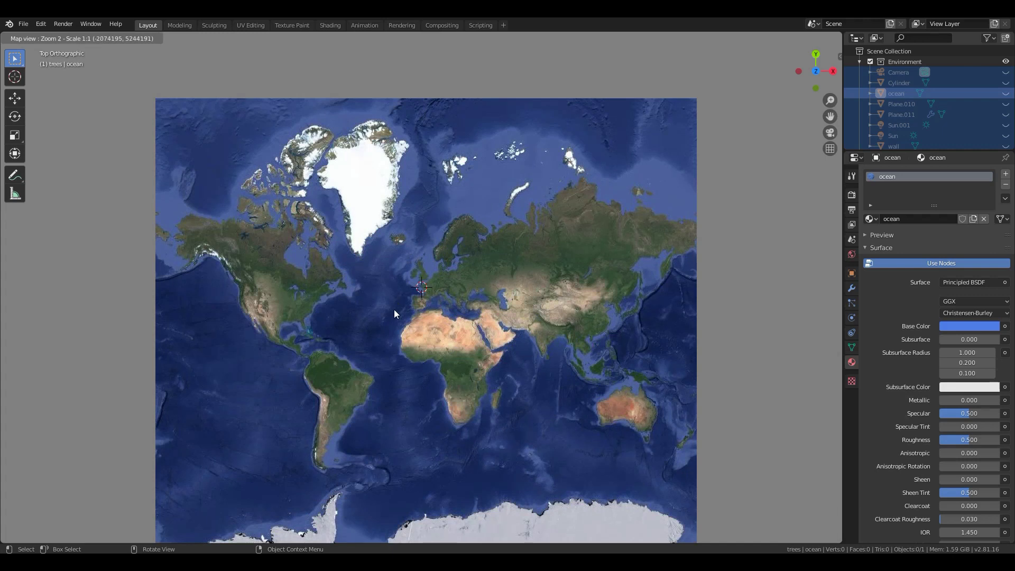
pyautogui.moveTo(374, 310); pyautogui.dragTo(398, 252, button='middle')
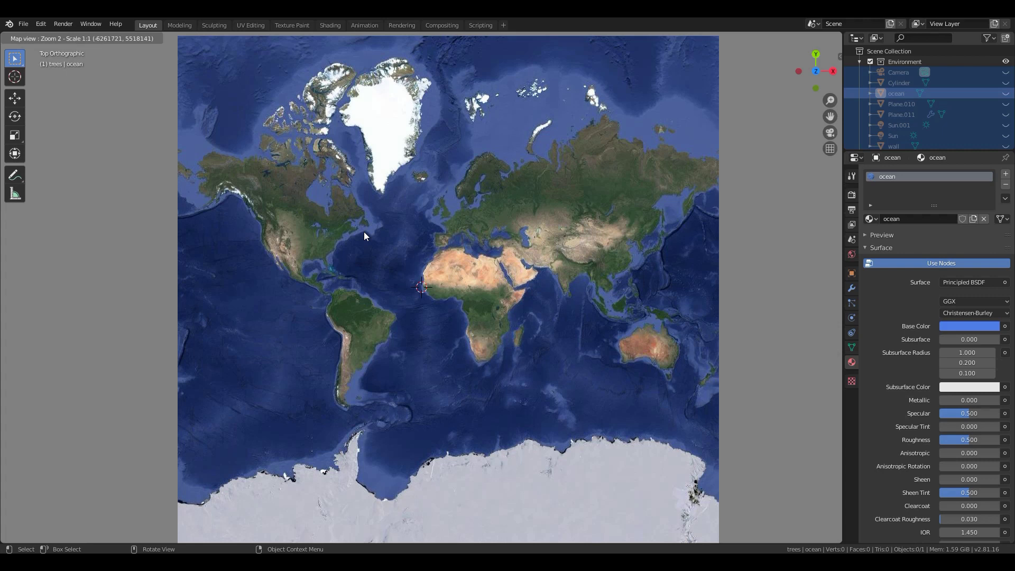
pyautogui.press('g')
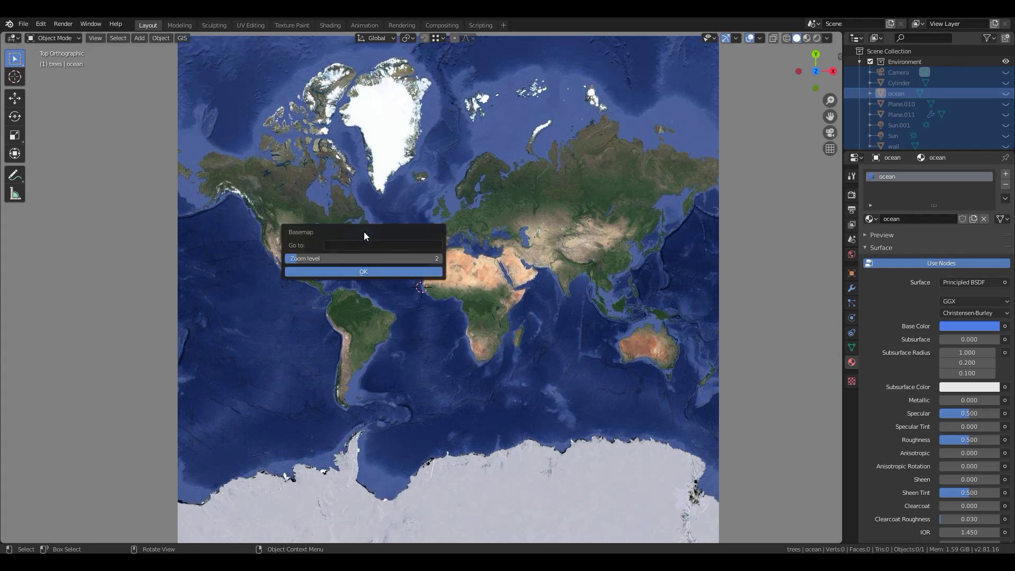
# Jump the basemap to 'new york' with a new zoom level
pyautogui.click(331, 247)
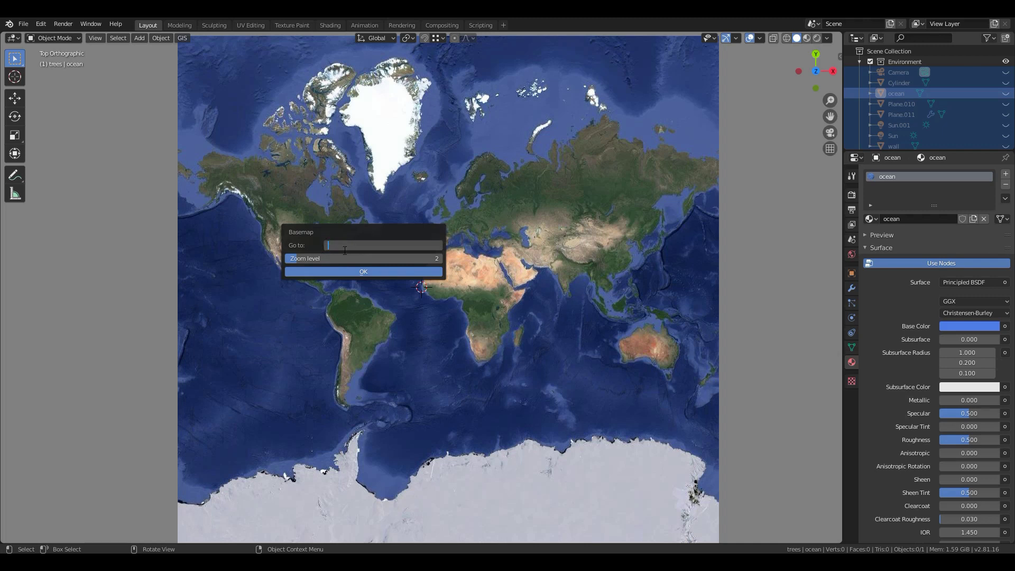
pyautogui.write('new york')
pyautogui.click(291, 259)
pyautogui.click(294, 259)
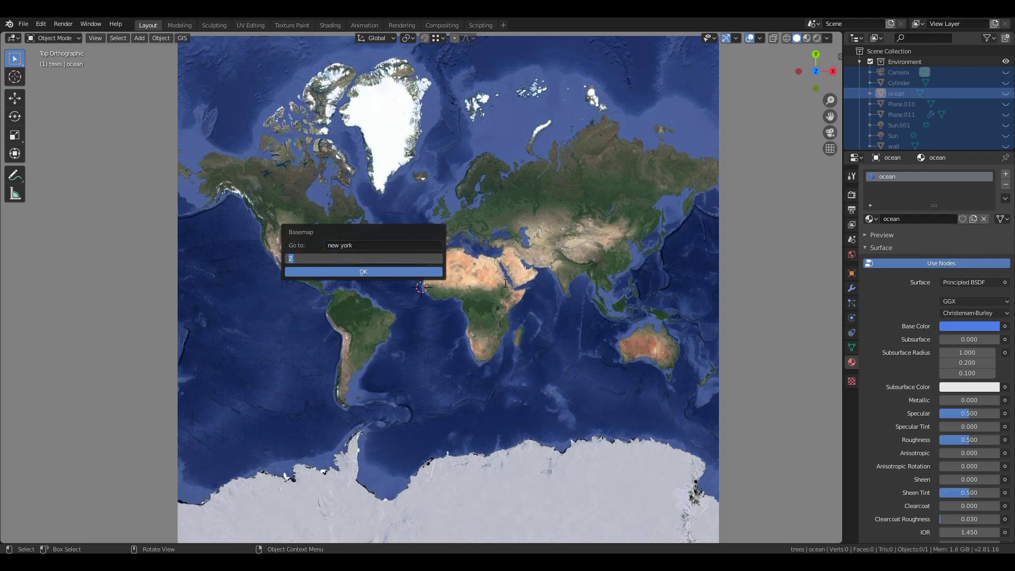
pyautogui.write('16')
pyautogui.click(370, 273)
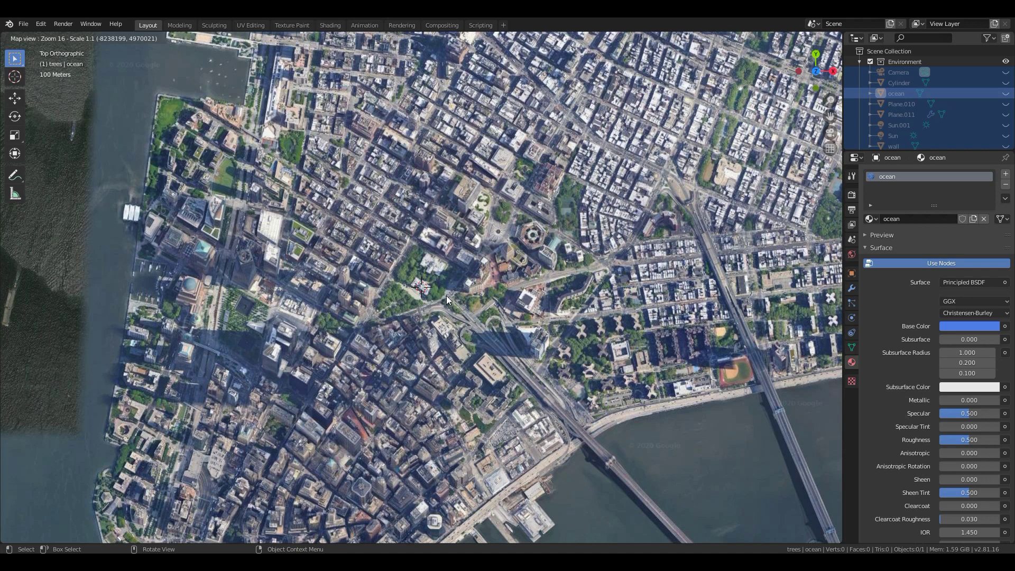
# Frame lower Manhattan and export it as the zoom-16 image plane EXPORT_GOOGLE_SAT_WM
pyautogui.scroll(-1, 446, 296)
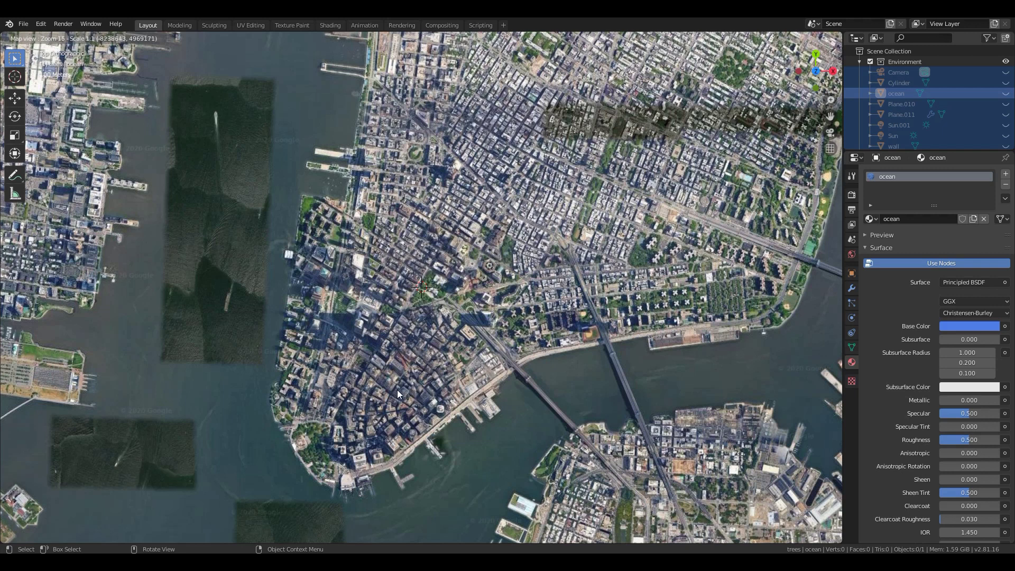
pyautogui.moveTo(398, 389); pyautogui.dragTo(437, 347, button='middle')
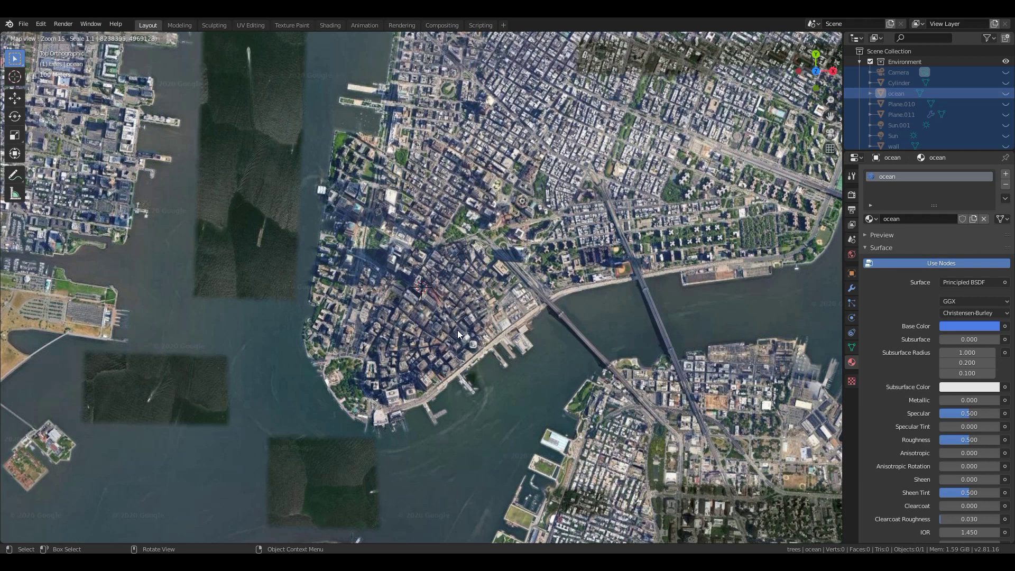
pyautogui.moveTo(458, 330); pyautogui.dragTo(443, 318, button='middle')
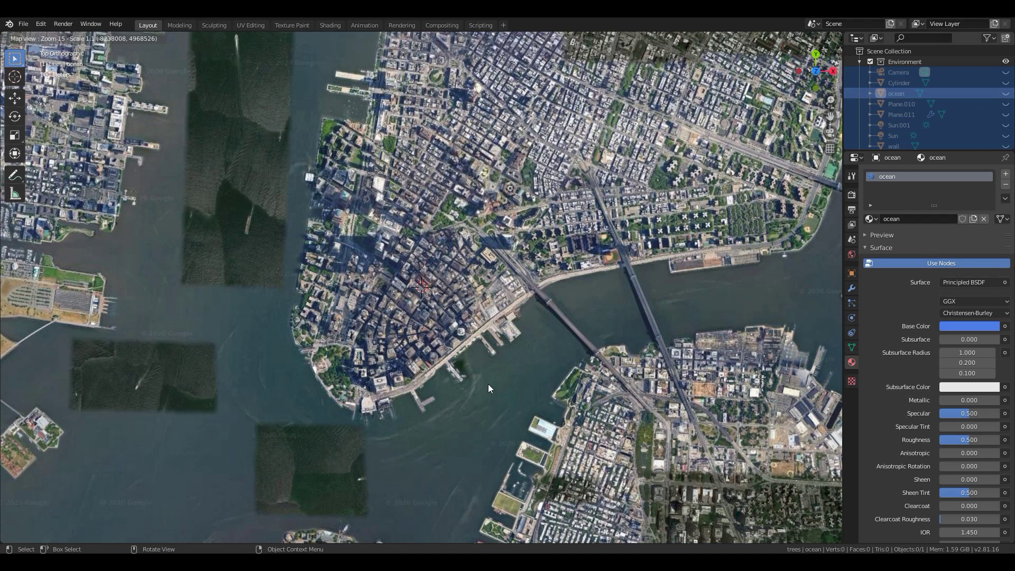
pyautogui.scroll(1, 487, 388)
pyautogui.moveTo(284, 168); pyautogui.dragTo(414, 252)
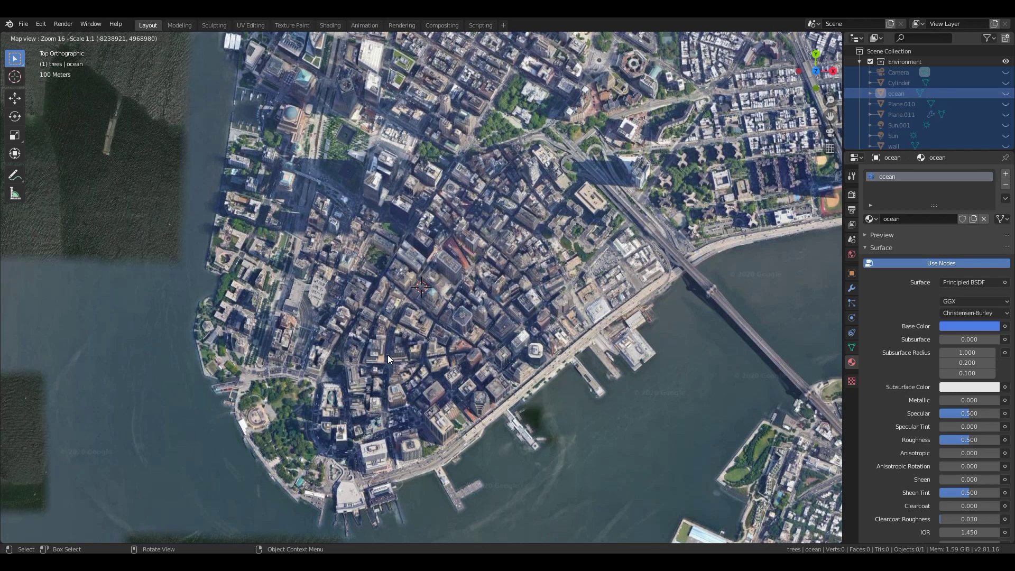
pyautogui.press('Return')
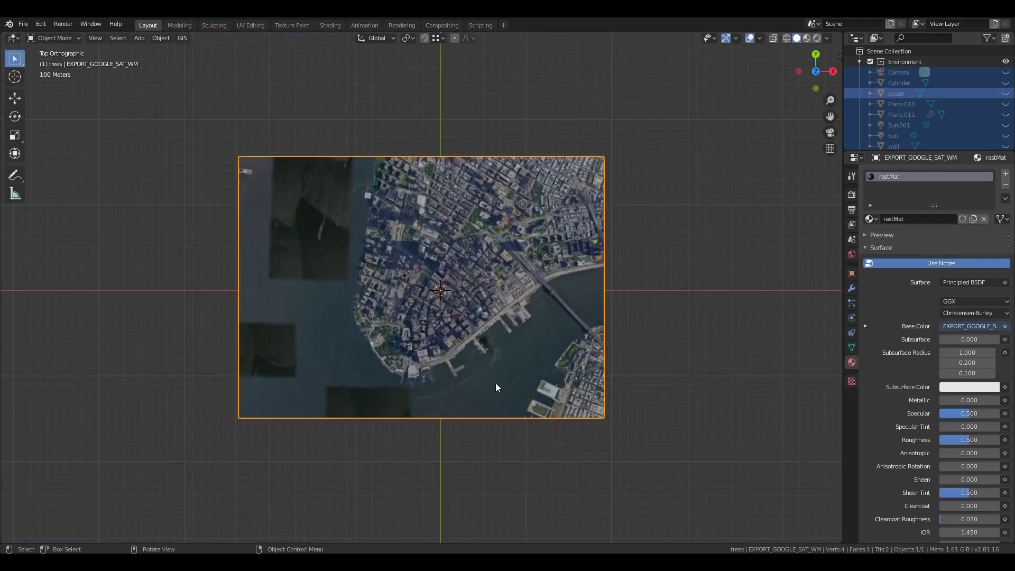
pyautogui.moveTo(496, 382); pyautogui.dragTo(521, 276, button='middle')
pyautogui.scroll(5, 509, 308)
pyautogui.moveTo(418, 356); pyautogui.dragTo(394, 374, button='middle')
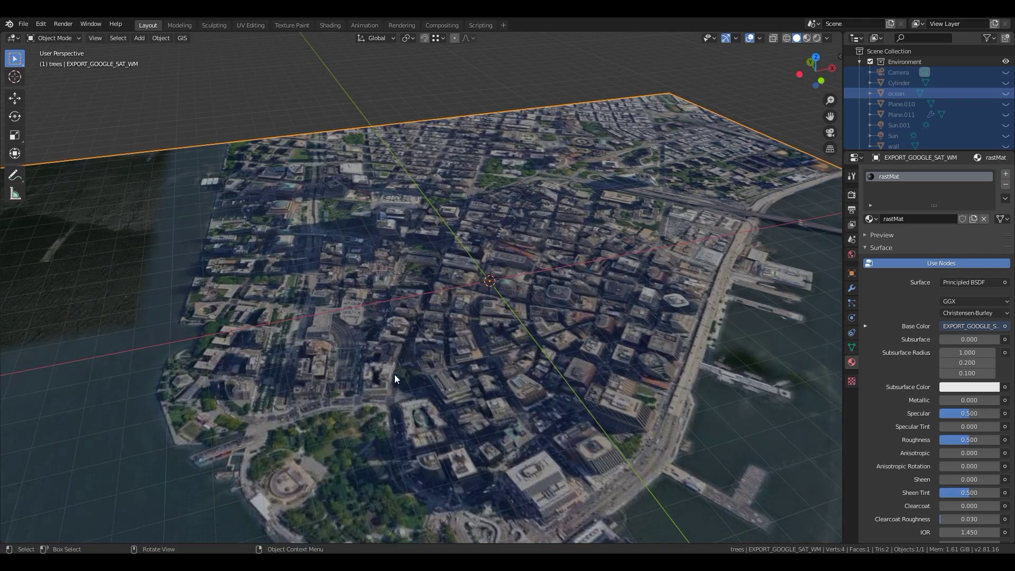
pyautogui.press('KP_7')
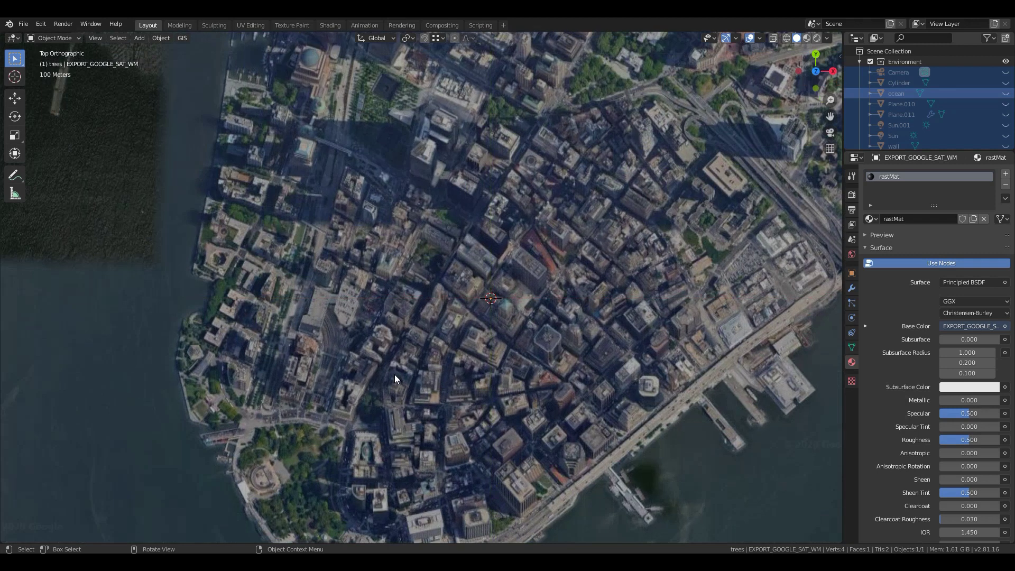
pyautogui.scroll(-3, 215, 122)
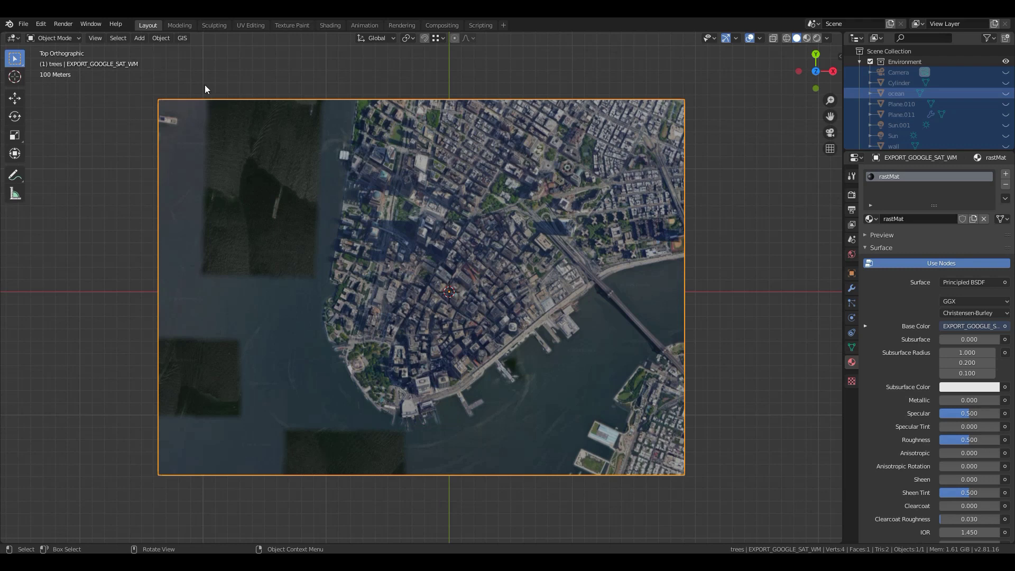
# Add SRTM terrain elevation to the satellite plane, check the relief, and return to top view
pyautogui.click(185, 40)
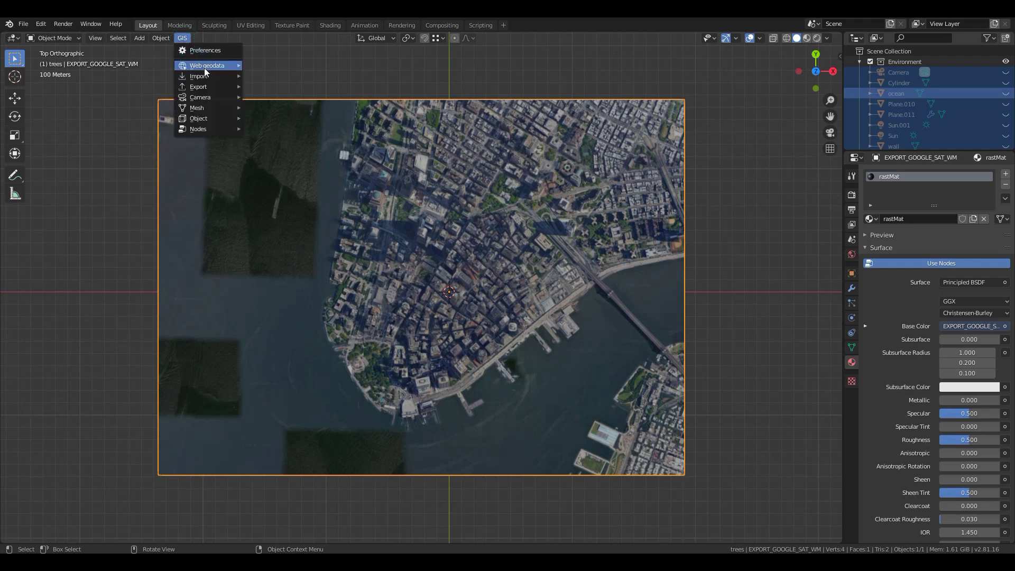
pyautogui.moveTo(207, 65)
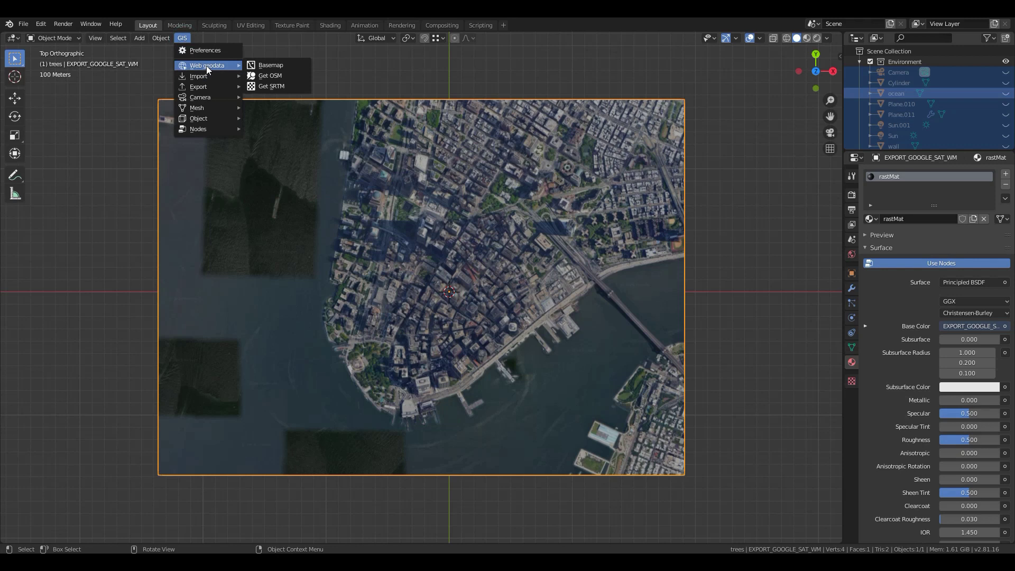
pyautogui.click(272, 87)
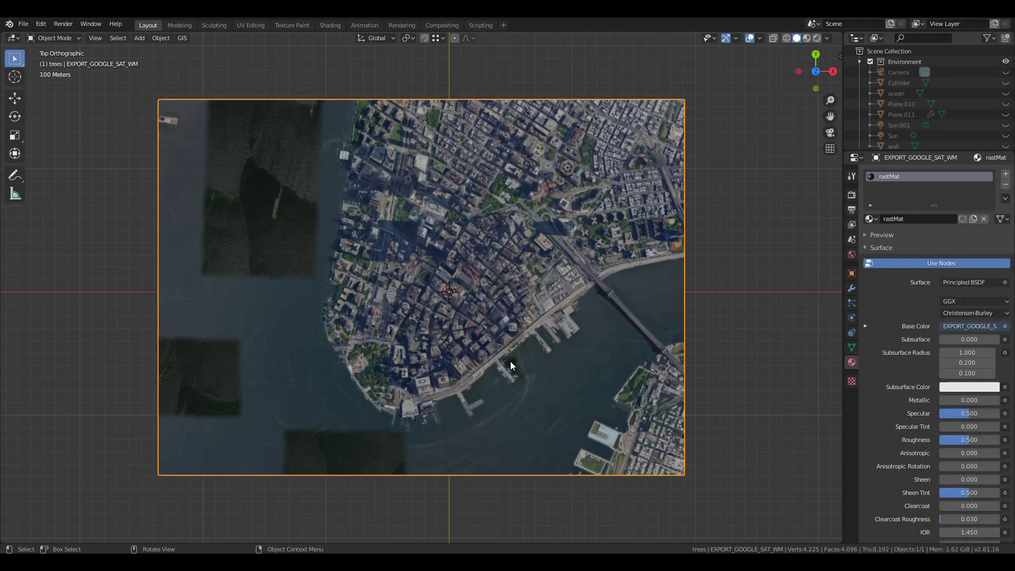
pyautogui.moveTo(510, 364); pyautogui.dragTo(481, 318, button='middle')
pyautogui.moveTo(332, 298); pyautogui.dragTo(439, 323, button='middle')
pyautogui.press('KP_7')
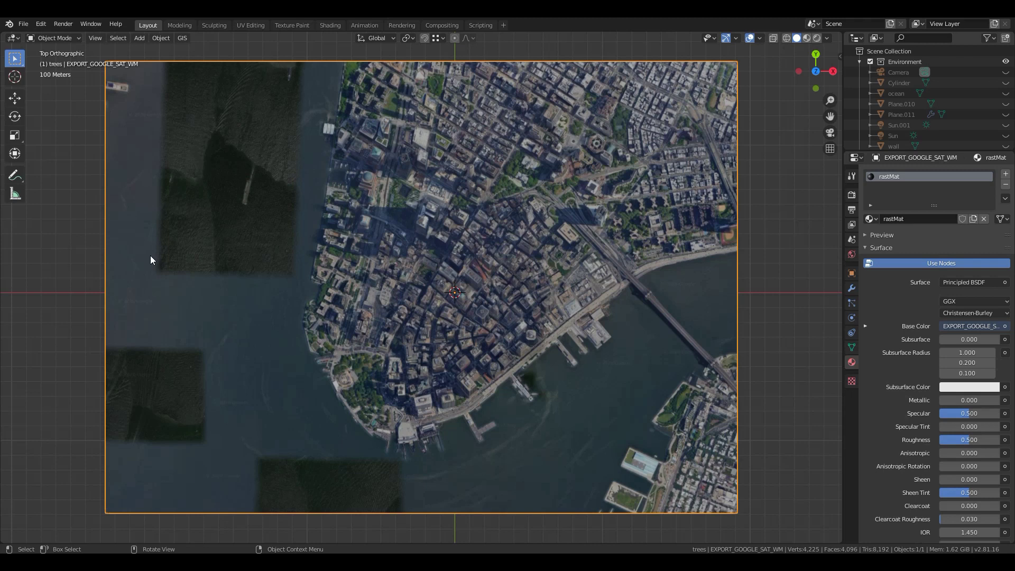
pyautogui.click(186, 39)
pyautogui.moveTo(192, 65)
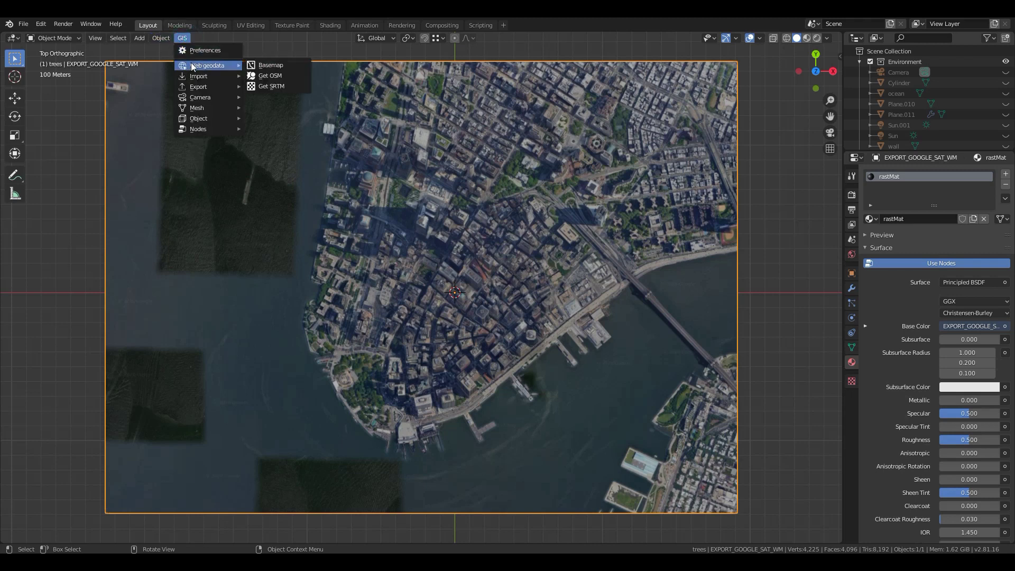
# Import OSM building, highway, landuse, leisure and natural ways, with elevation from EXPORT_GOOGLE_SAT_WM
pyautogui.click(265, 76)
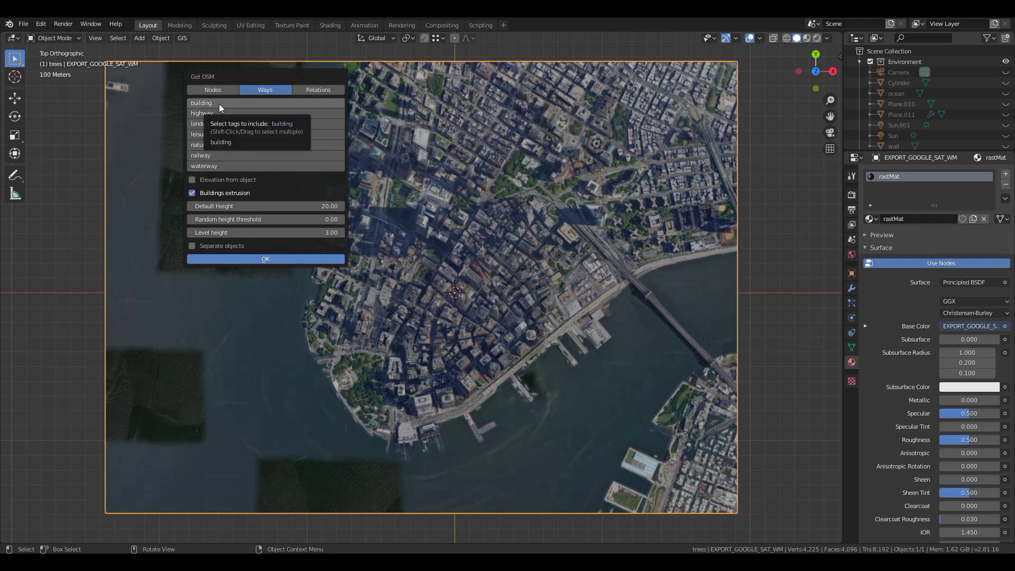
pyautogui.moveTo(218, 103); pyautogui.dragTo(212, 166)
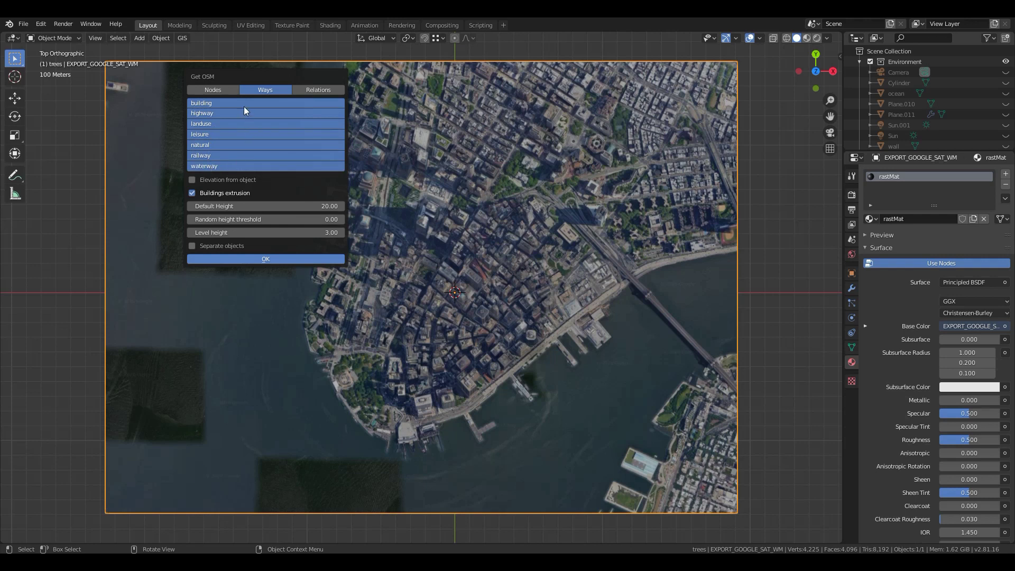
pyautogui.click(191, 181)
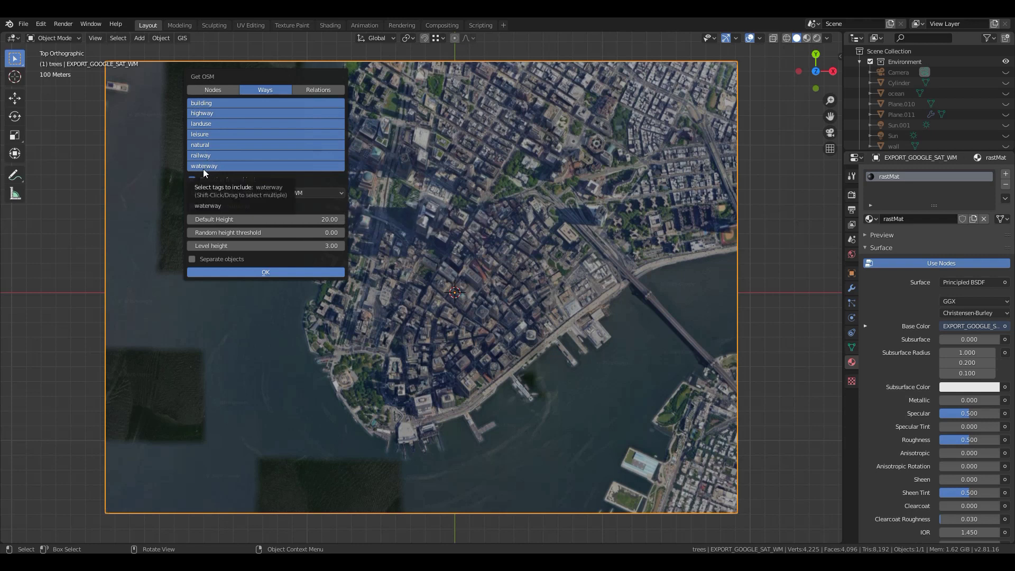
pyautogui.moveTo(218, 103); pyautogui.dragTo(216, 151)
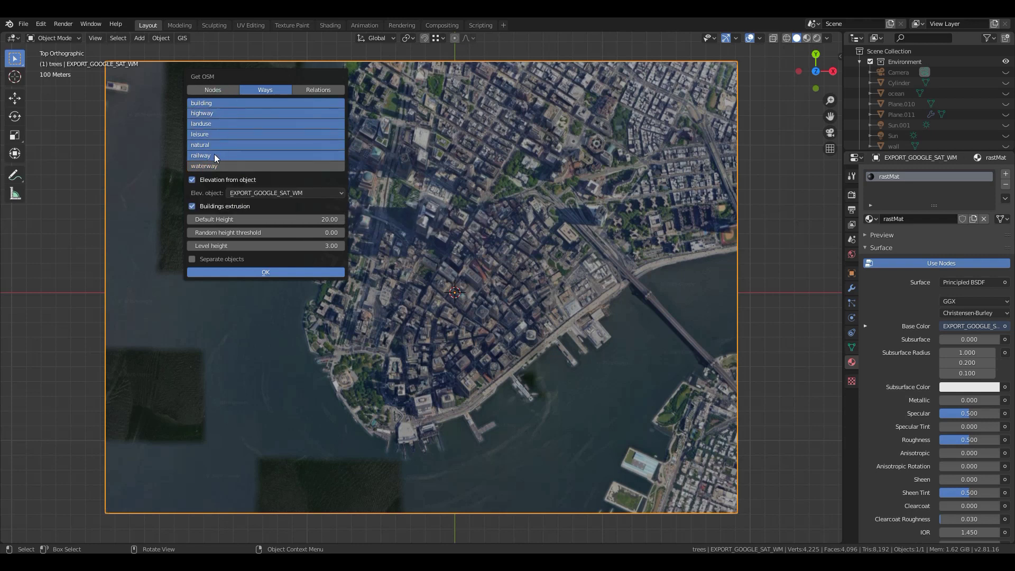
pyautogui.keyDown('shift'); pyautogui.click(214, 154); pyautogui.keyUp('shift')
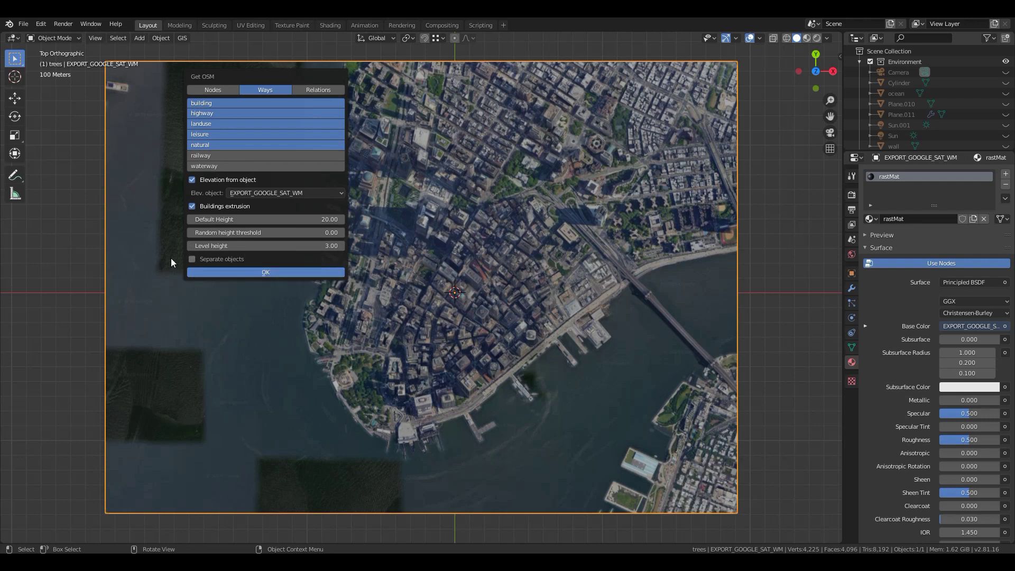
pyautogui.click(207, 272)
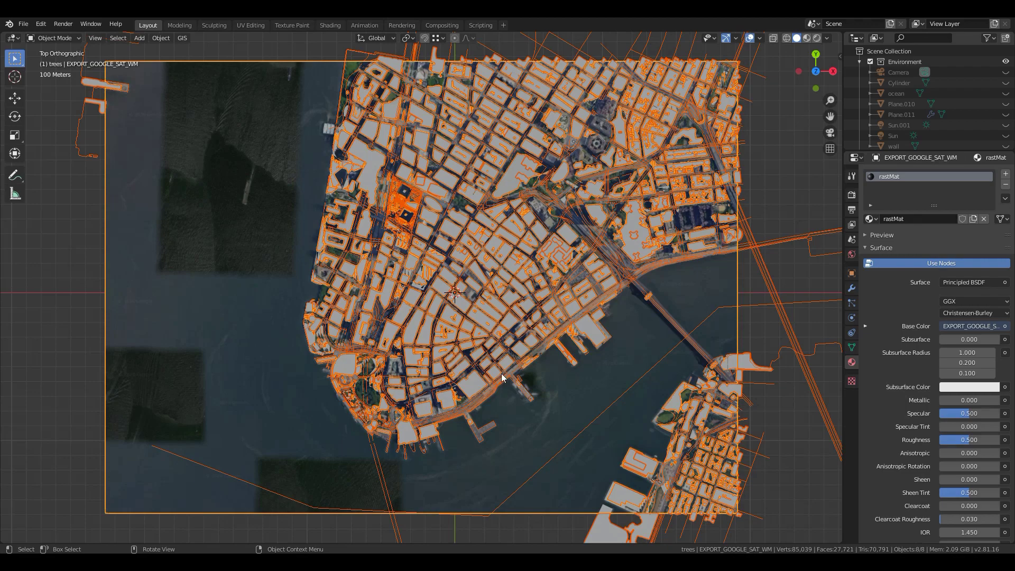
# Deselect the imported objects and inspect the extruded buildings from orbit and top views
pyautogui.moveTo(491, 368); pyautogui.dragTo(478, 268, button='middle')
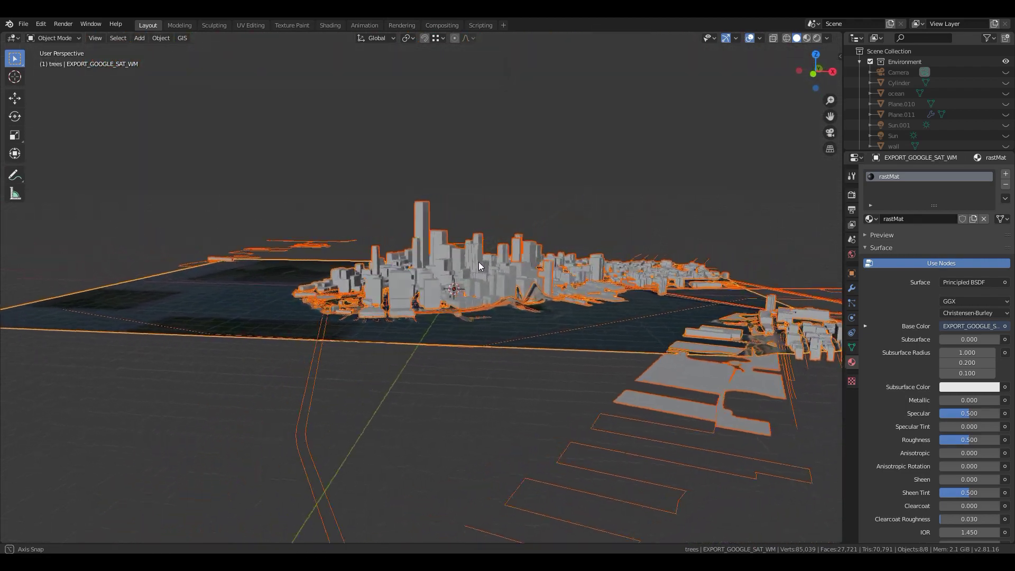
pyautogui.scroll(4, 492, 268)
pyautogui.scroll(2, 491, 268)
pyautogui.hotkey('alt', 'a')
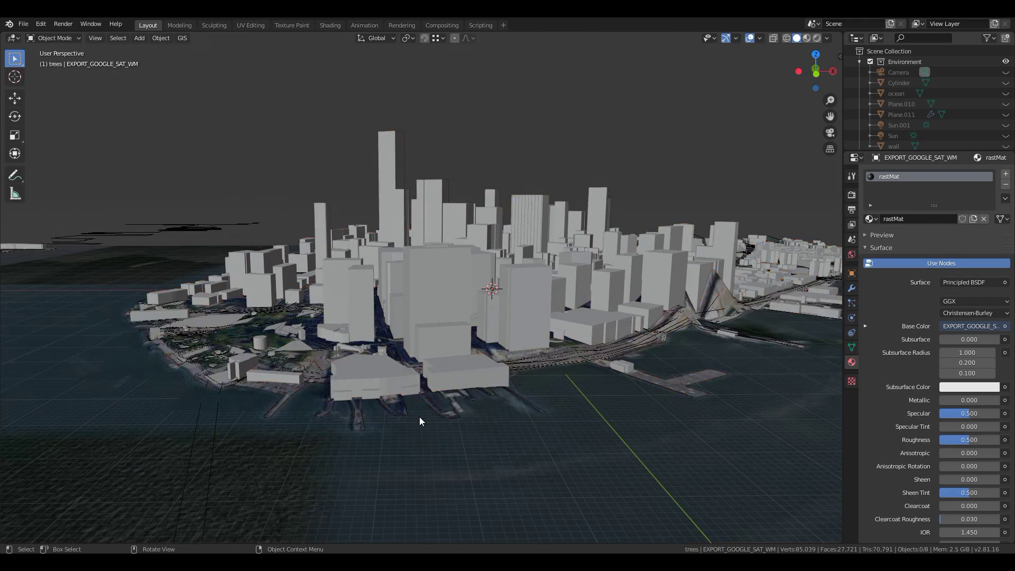
pyautogui.scroll(2, 358, 389)
pyautogui.press('KP_7')
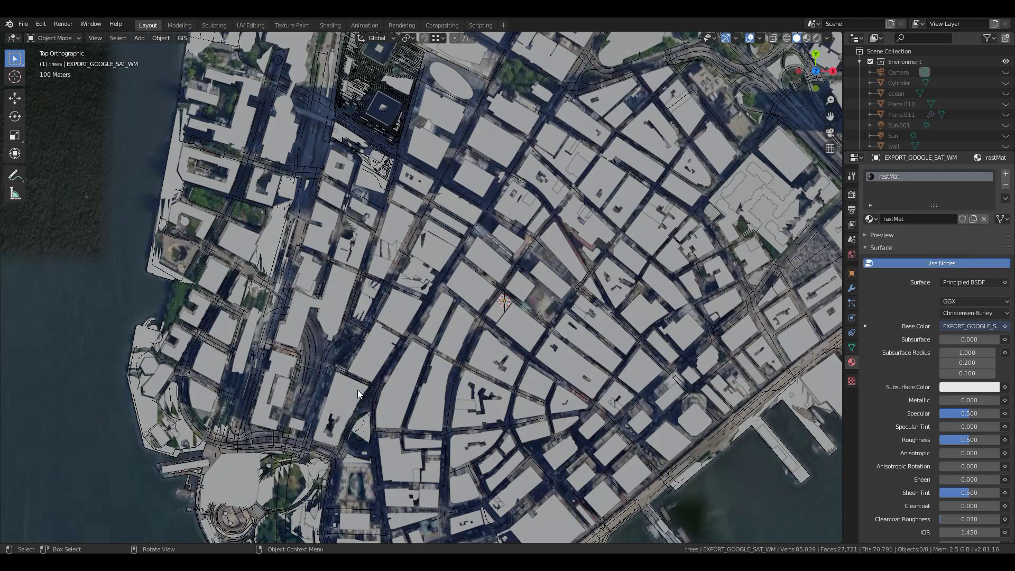
pyautogui.scroll(5, 310, 232)
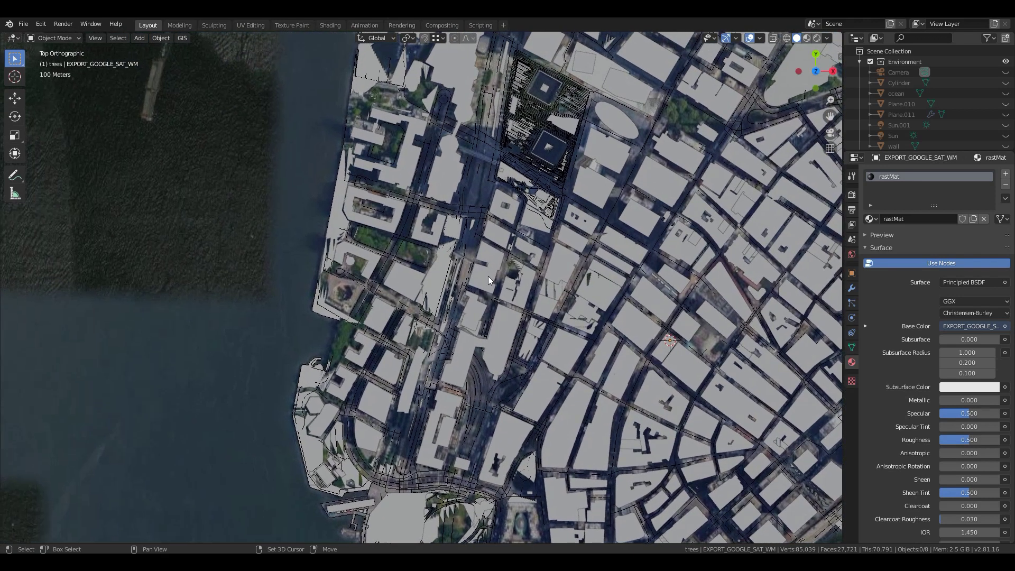
pyautogui.keyDown('shift'); pyautogui.moveTo(392, 281); pyautogui.dragTo(385, 387, button='middle'); pyautogui.keyUp('shift')
pyautogui.scroll(2, 366, 313)
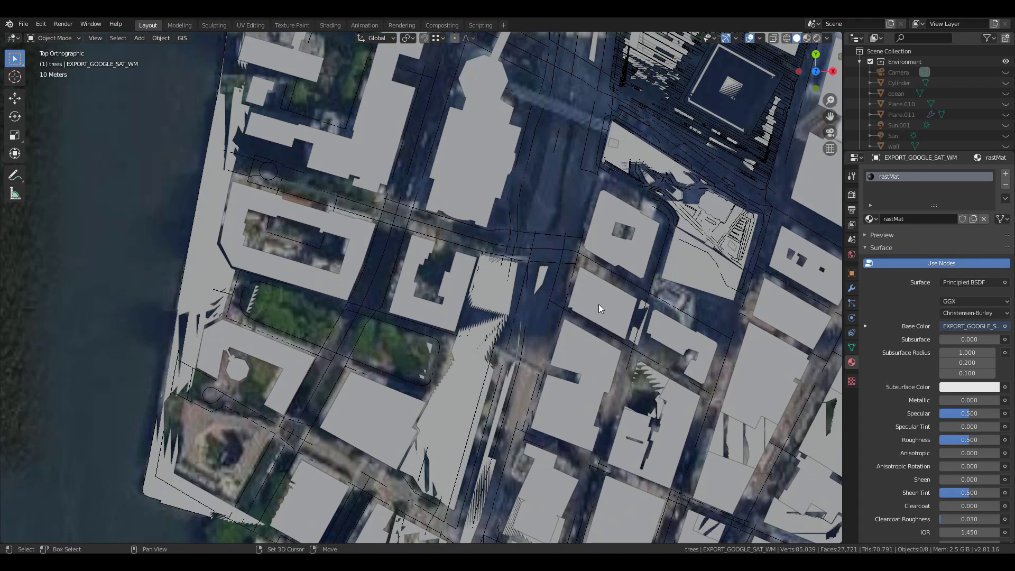
pyautogui.keyDown('shift'); pyautogui.moveTo(598, 303); pyautogui.dragTo(350, 249, button='middle'); pyautogui.keyUp('shift')
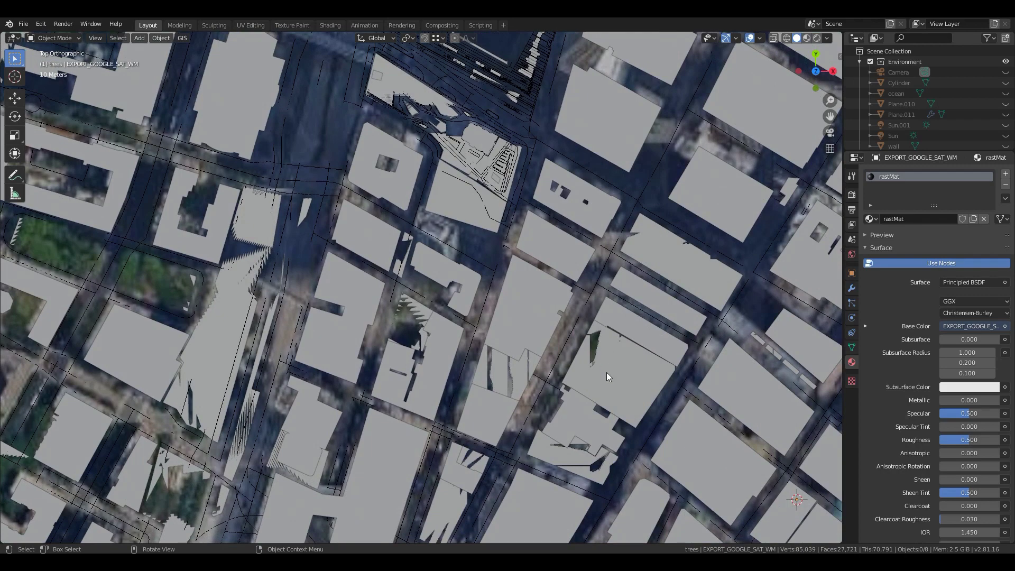
pyautogui.scroll(-5, 490, 377)
pyautogui.moveTo(489, 376); pyautogui.dragTo(407, 292, button='middle')
pyautogui.moveTo(292, 431); pyautogui.dragTo(436, 306, button='middle')
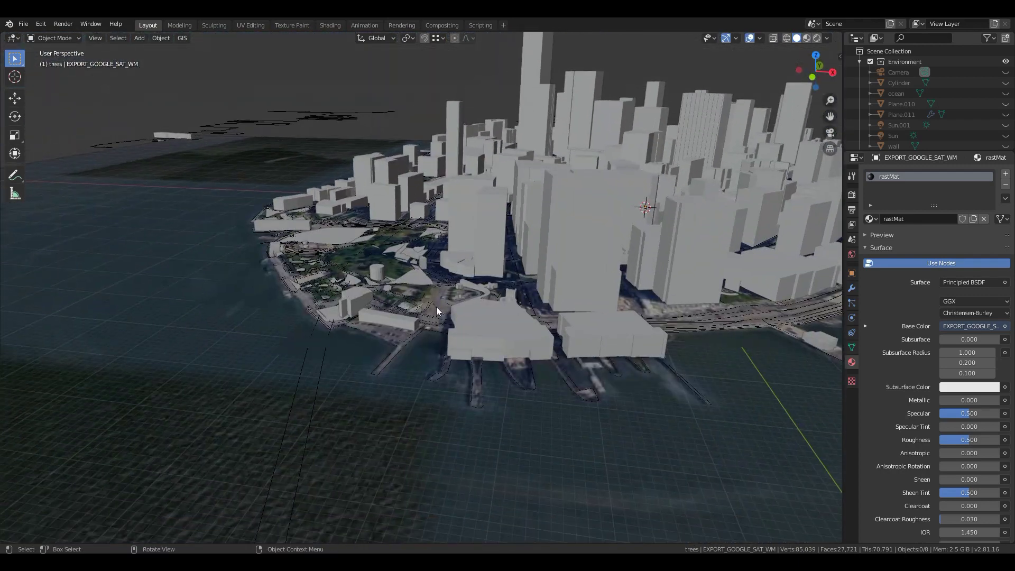
# Delete the Ways:highway road network object
pyautogui.click(320, 362)
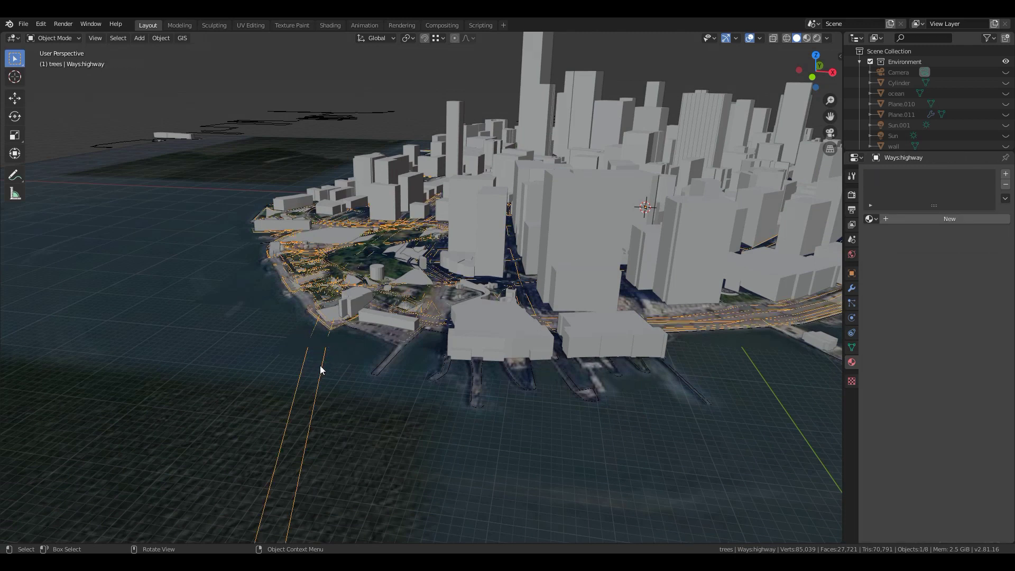
pyautogui.scroll(-5, 334, 355)
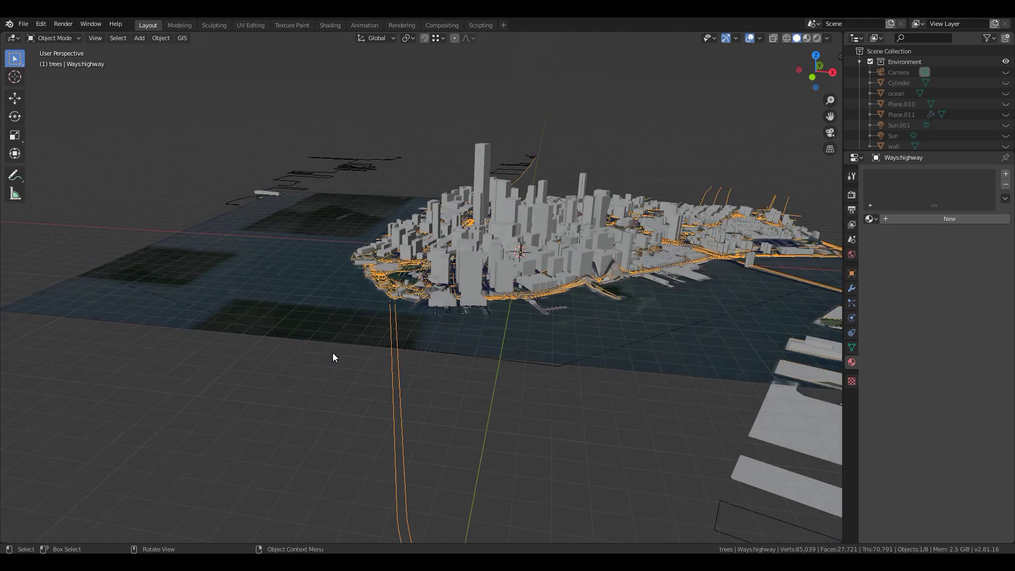
pyautogui.press('x')
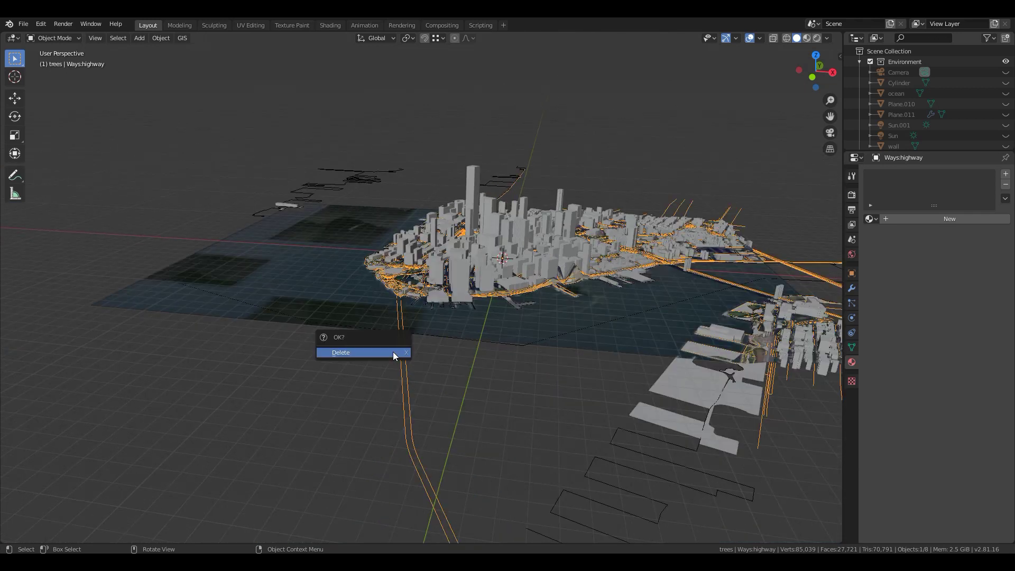
pyautogui.click(393, 353)
# Delete the Ways:natural outline object
pyautogui.scroll(4, 367, 378)
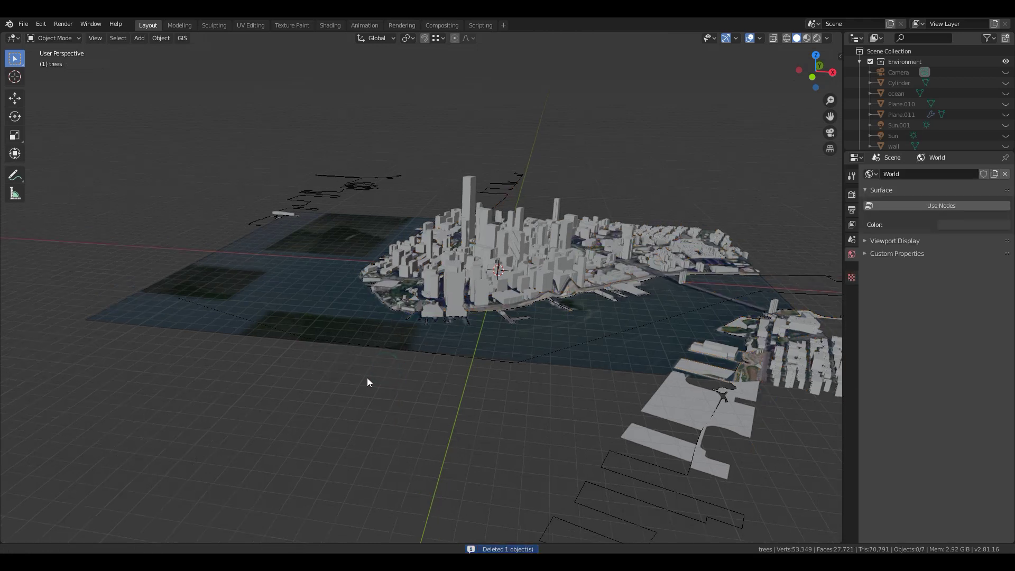
pyautogui.moveTo(354, 387); pyautogui.dragTo(580, 261, button='middle')
pyautogui.click(610, 253)
pyautogui.press('x')
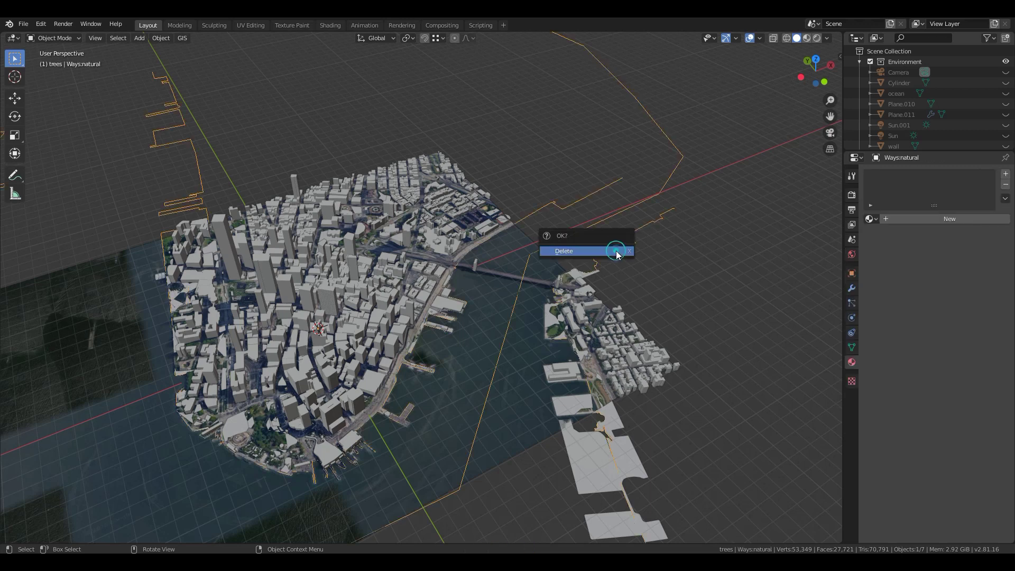
pyautogui.click(616, 251)
# Box-select the ground plane and city objects, then select only the small outlying object
pyautogui.scroll(-4, 496, 291)
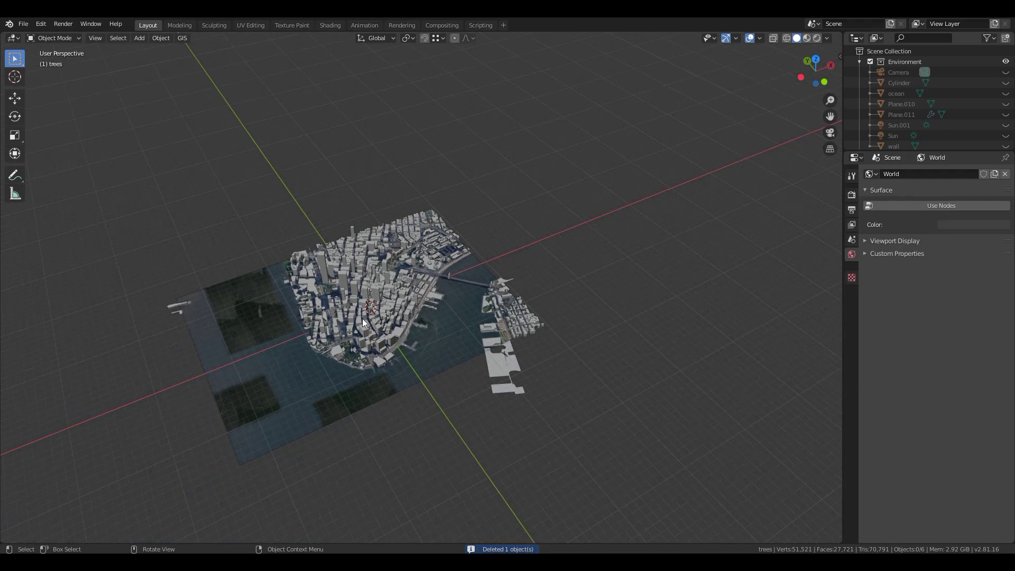
pyautogui.keyDown('shift'); pyautogui.moveTo(466, 303); pyautogui.dragTo(668, 246, button='middle'); pyautogui.keyUp('shift')
pyautogui.moveTo(441, 195); pyautogui.dragTo(324, 332)
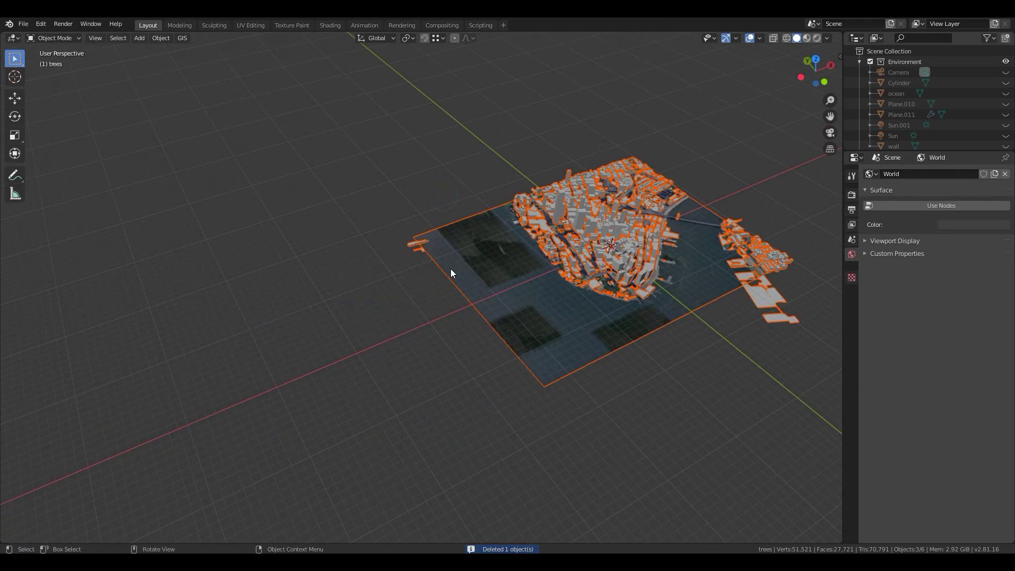
pyautogui.click(415, 243)
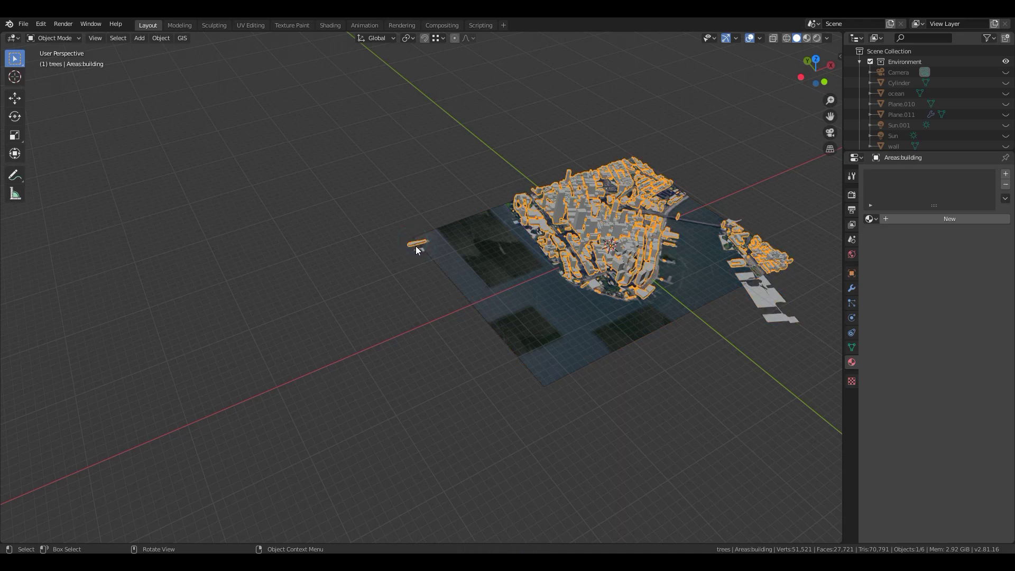
pyautogui.keyDown('shift'); pyautogui.moveTo(461, 282); pyautogui.dragTo(392, 335, button='middle'); pyautogui.keyUp('shift')
pyautogui.scroll(4, 444, 339)
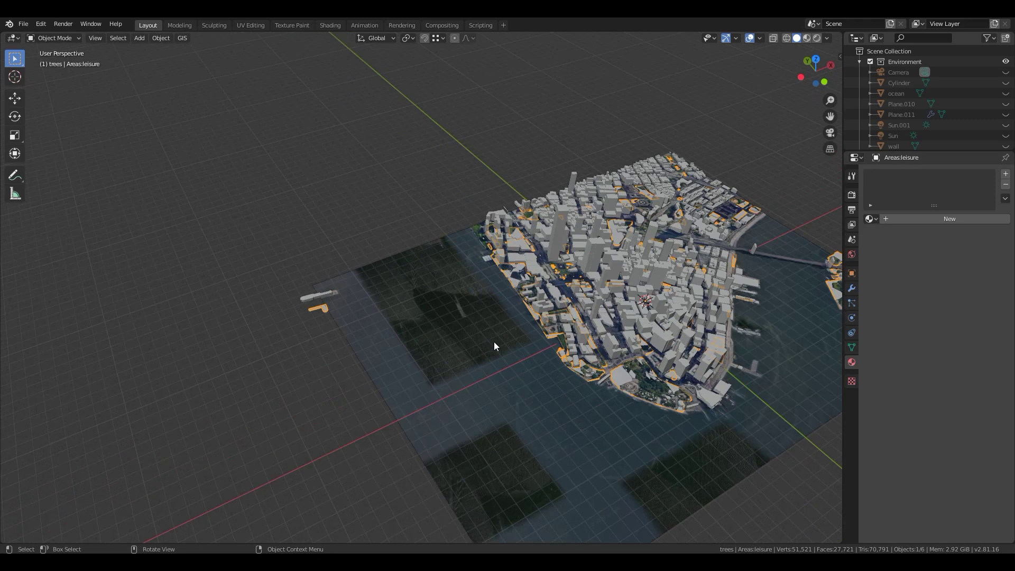
pyautogui.moveTo(553, 349); pyautogui.dragTo(464, 347, button='middle')
# Delete the extruded buildings object and the EXPORT_GOOGLE_SAT_WM satellite ground plane
pyautogui.click(507, 337)
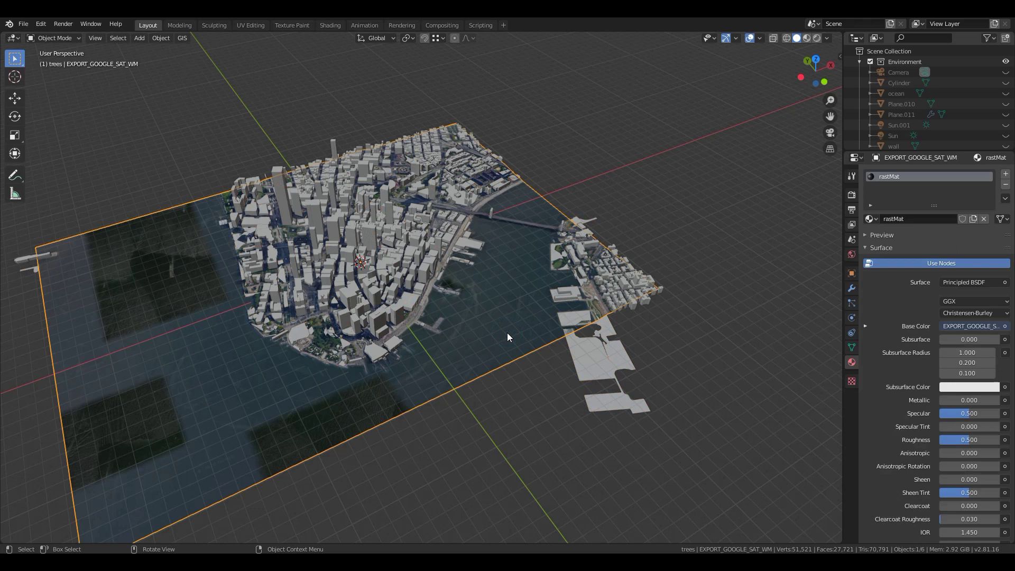
pyautogui.click(390, 243)
pyautogui.press('Delete')
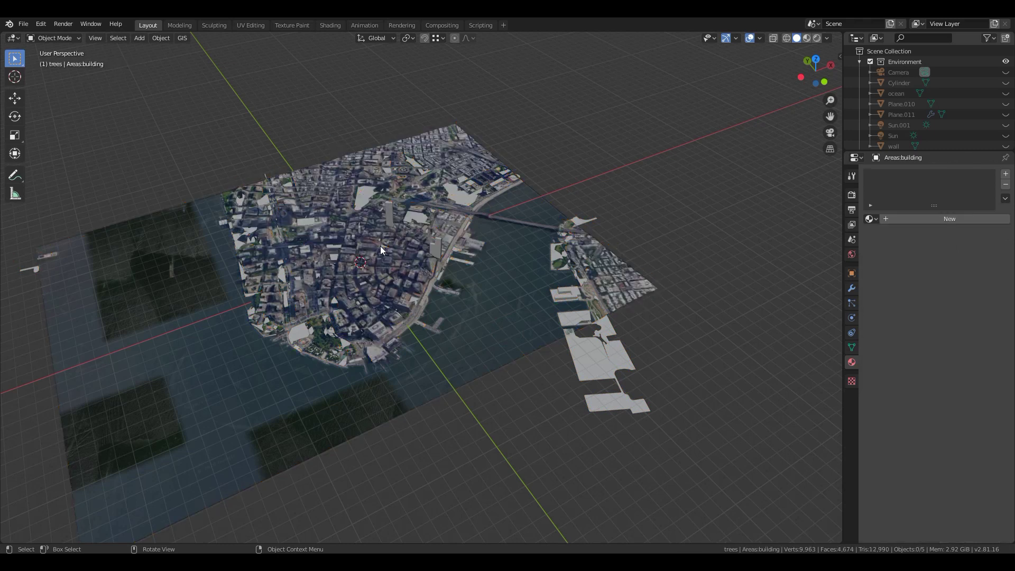
pyautogui.click(500, 322)
pyautogui.press('Delete')
# Delete the Areas:landuse object
pyautogui.scroll(4, 385, 244)
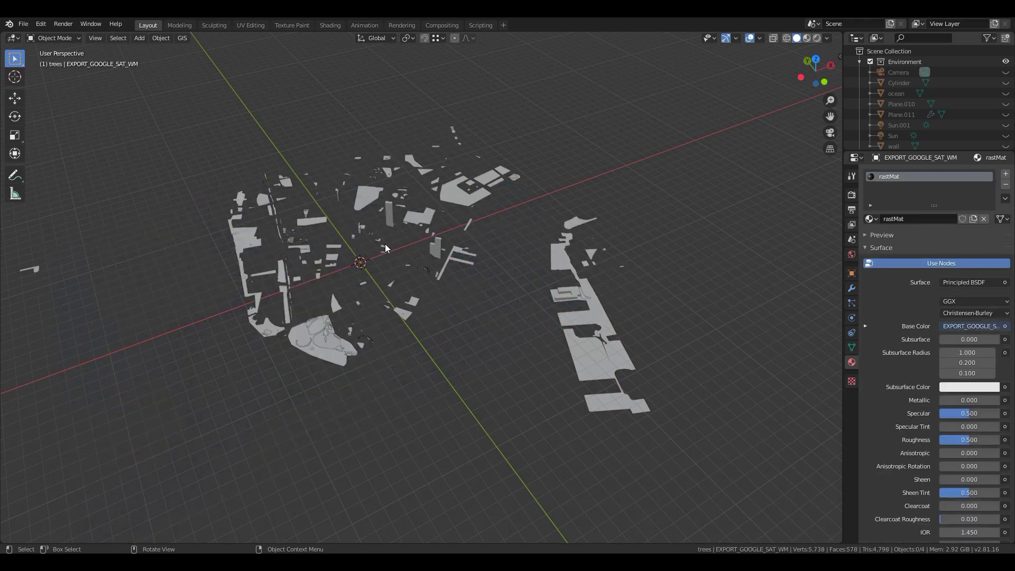
pyautogui.moveTo(378, 248)
pyautogui.mouseDown(button='middle')
pyautogui.moveTo(387, 195)
pyautogui.moveTo(362, 228)
pyautogui.moveTo(308, 217)
pyautogui.moveTo(315, 242)
pyautogui.moveTo(376, 243)
pyautogui.mouseUp(button='middle')
pyautogui.click(358, 204)
pyautogui.press('Delete')
# Select all three remaining area objects, including Areas:leisure, and bring up the delete prompt
pyautogui.click(238, 324)
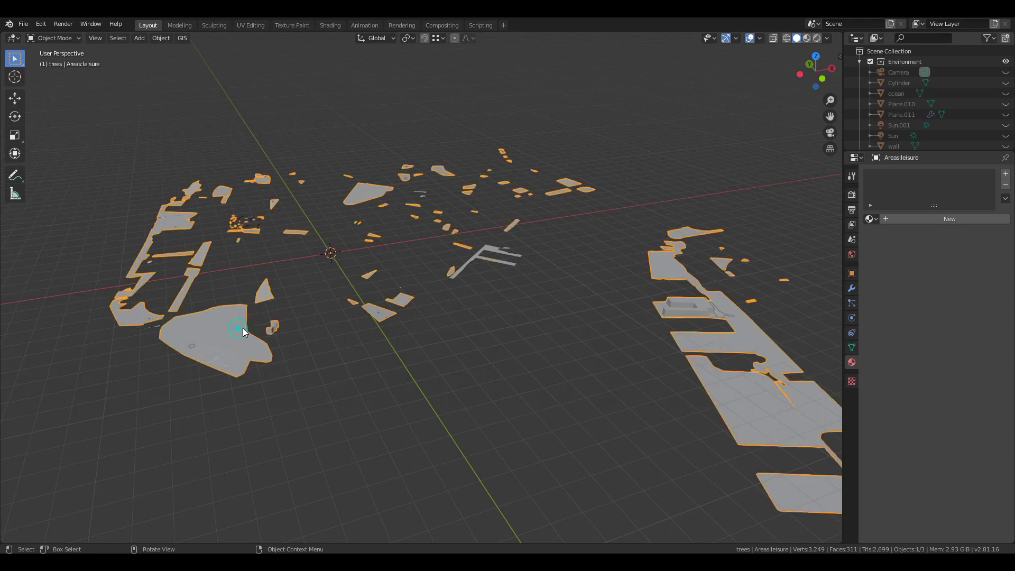
pyautogui.scroll(4, 299, 294)
pyautogui.moveTo(330, 367); pyautogui.dragTo(530, 309, button='middle')
pyautogui.moveTo(497, 321); pyautogui.dragTo(421, 367, button='middle')
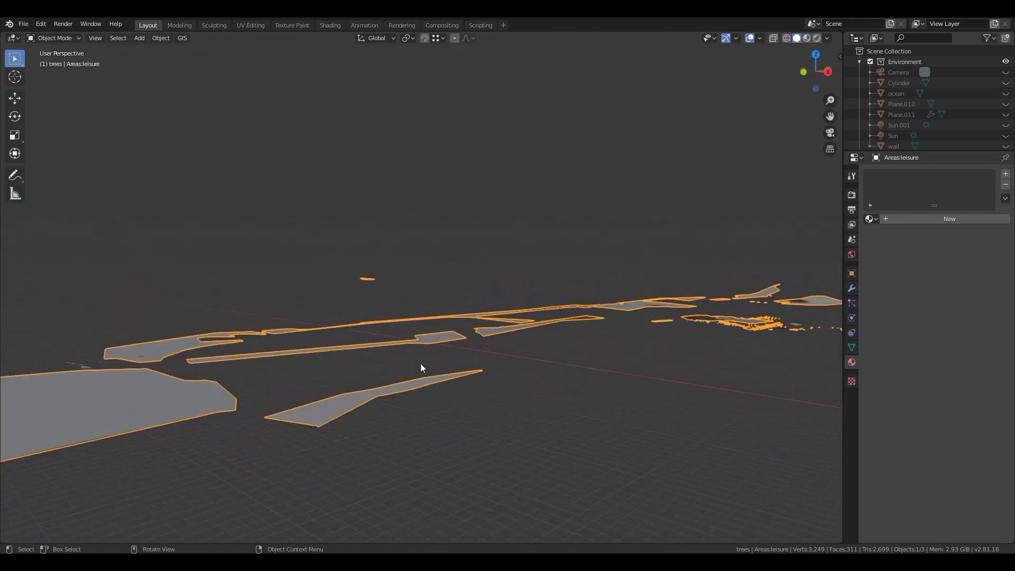
pyautogui.keyDown('shift'); pyautogui.moveTo(288, 418); pyautogui.dragTo(531, 359, button='middle'); pyautogui.keyUp('shift')
pyautogui.scroll(-5, 530, 360)
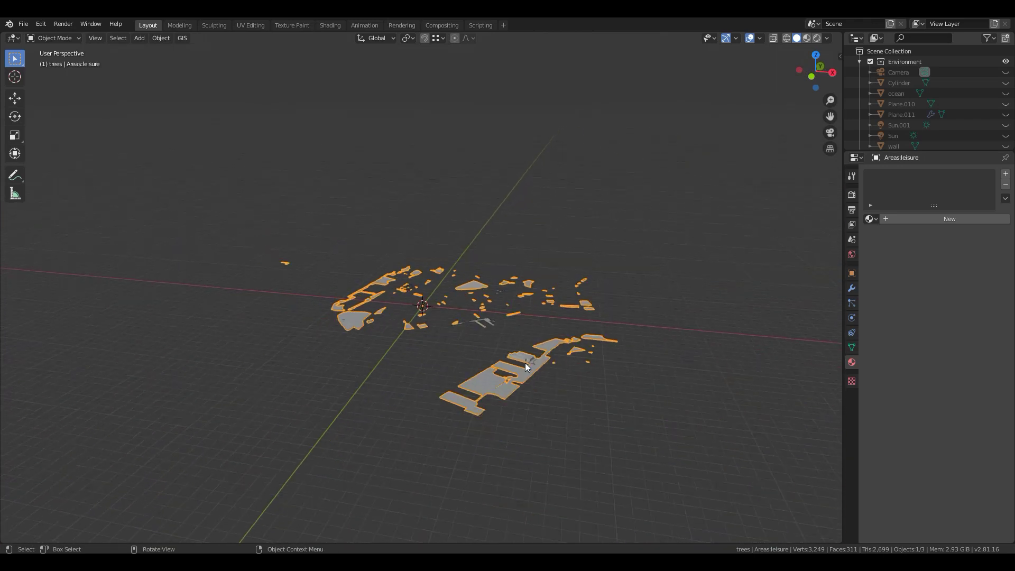
pyautogui.press('a')
pyautogui.press('x')
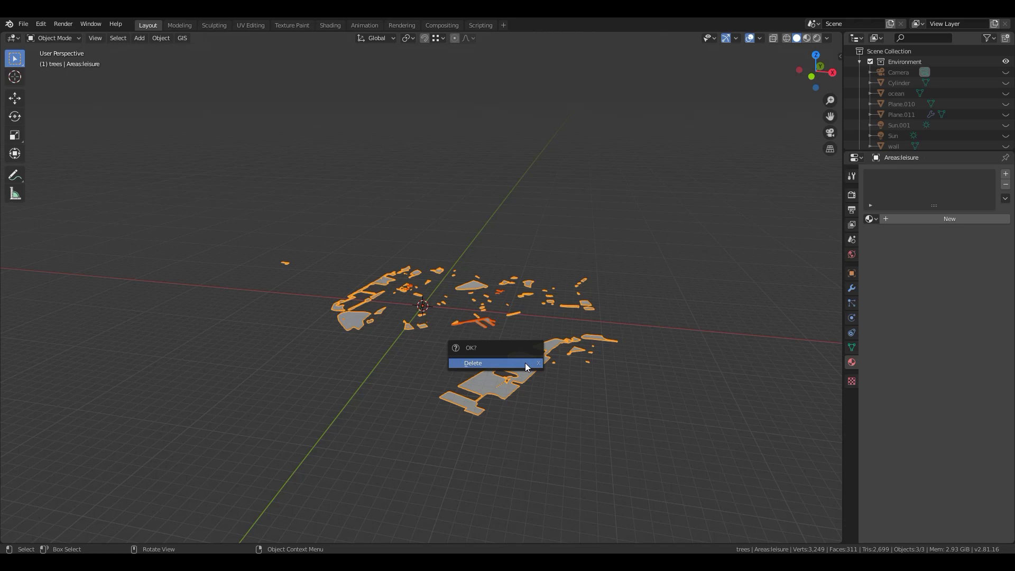
# Confirm deleting the three leftover area objects, then unhide all 840 city objects and deselect
pyautogui.click(525, 362)
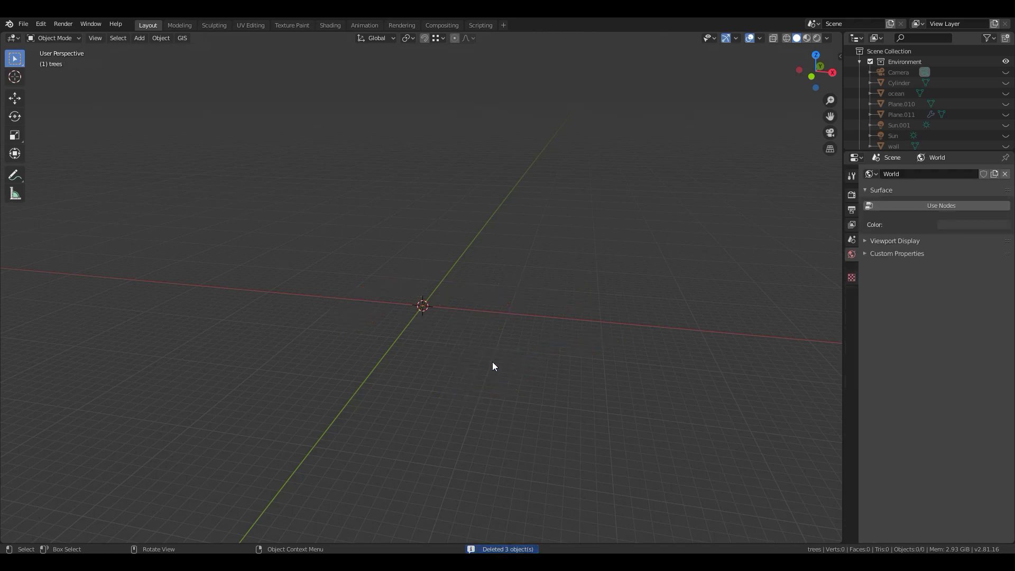
pyautogui.press('alt')
pyautogui.hotkey('alt', 'h')
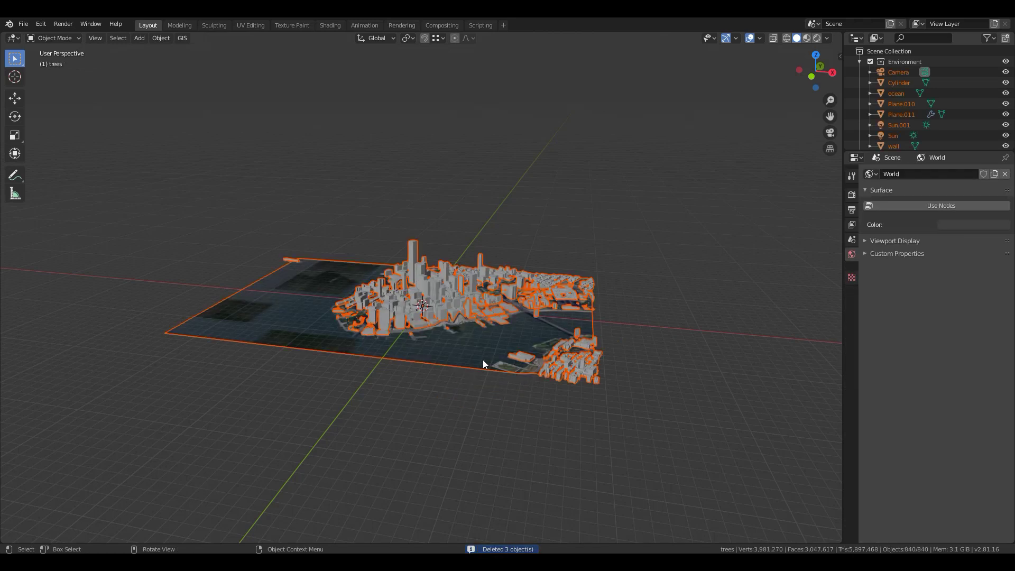
pyautogui.moveTo(422, 350); pyautogui.dragTo(495, 273, button='middle')
pyautogui.hotkey('alt', 'a')
# Select the EXPORT_GOOGLE_SAT_WM satellite plane and switch to top view, undoing an accidental building deletion
pyautogui.scroll(3, 431, 328)
pyautogui.scroll(2, 430, 326)
pyautogui.click(439, 275)
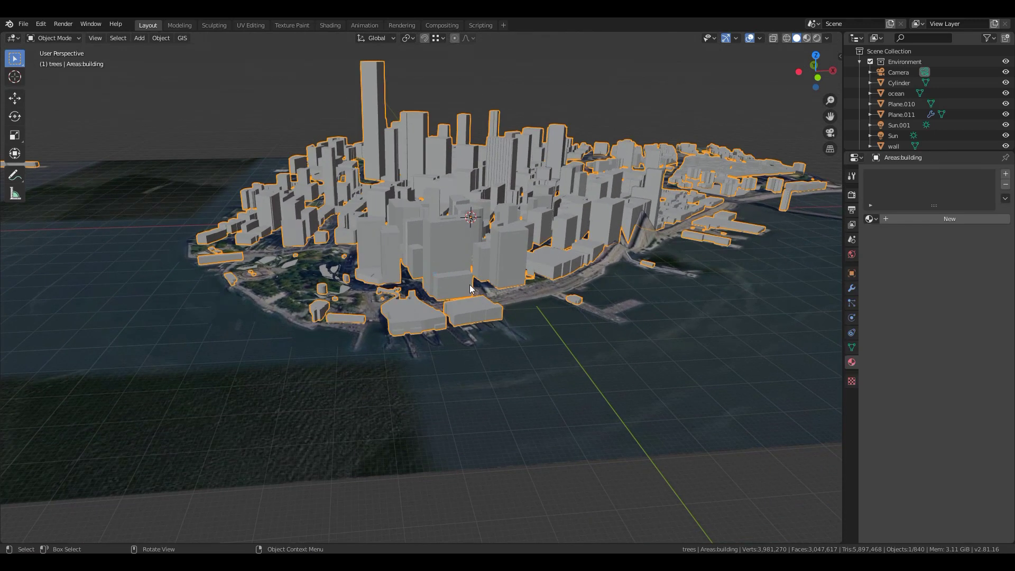
pyautogui.press('Delete')
pyautogui.hotkey('ctrl', 'z')
pyautogui.moveTo(481, 290); pyautogui.dragTo(351, 416, button='middle')
pyautogui.click(487, 324)
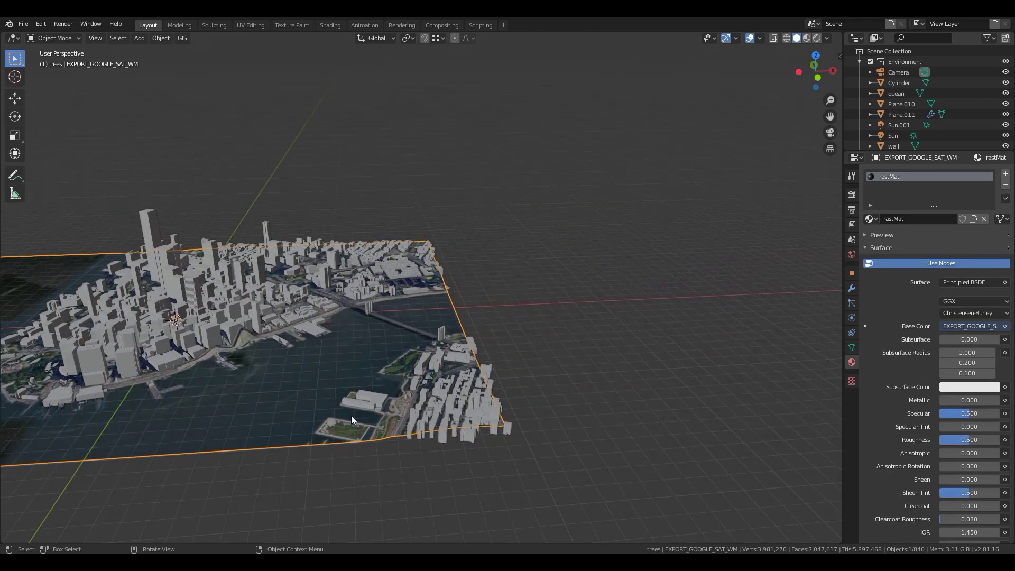
pyautogui.press('KP_7')
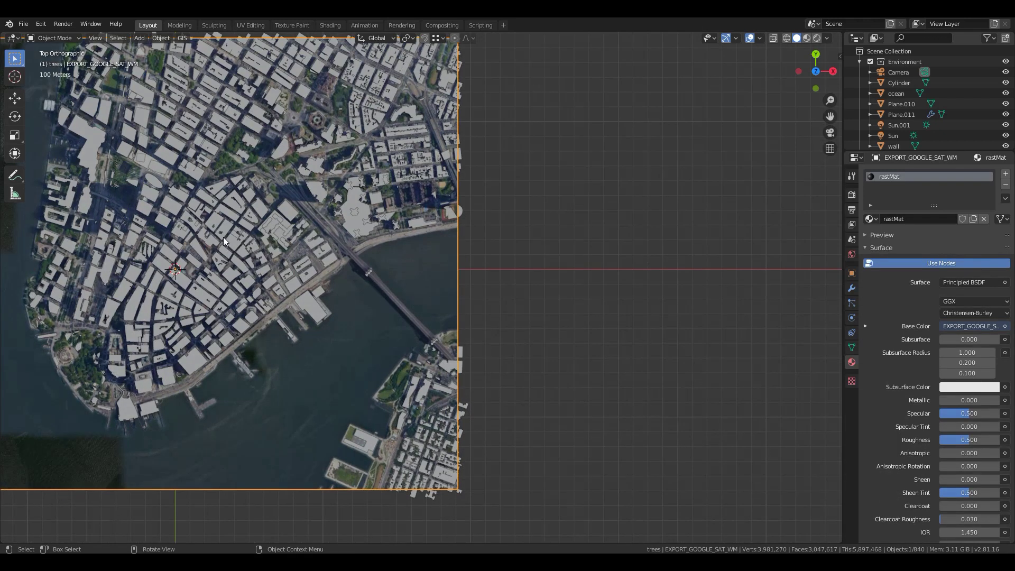
# Put Areas:building into Edit Mode with wireframe shading, viewing the southeast area
pyautogui.click(229, 229)
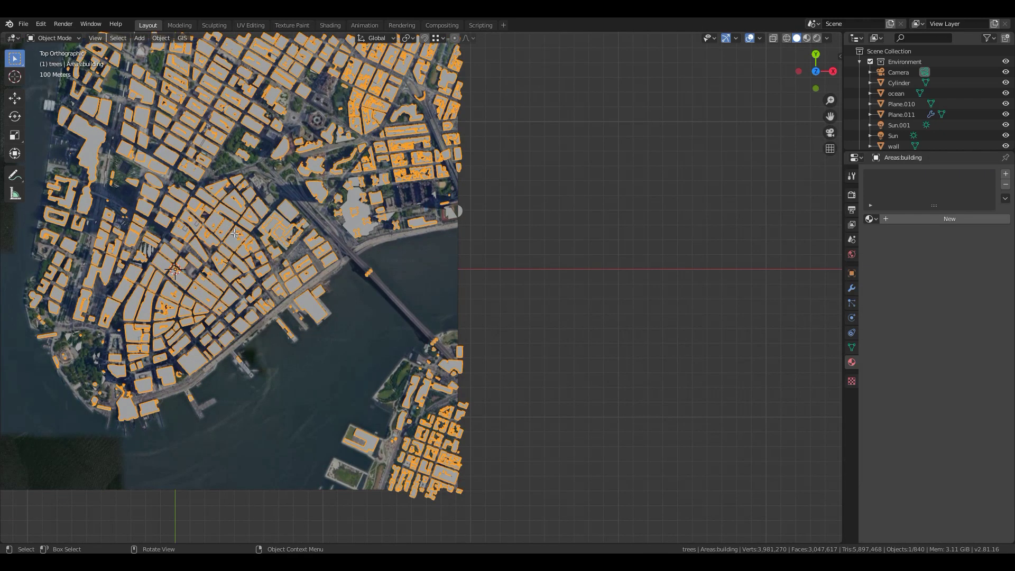
pyautogui.press('Tab')
pyautogui.keyDown('shift'); pyautogui.moveTo(243, 352); pyautogui.dragTo(371, 251, button='middle'); pyautogui.keyUp('shift')
pyautogui.scroll(1, 371, 251)
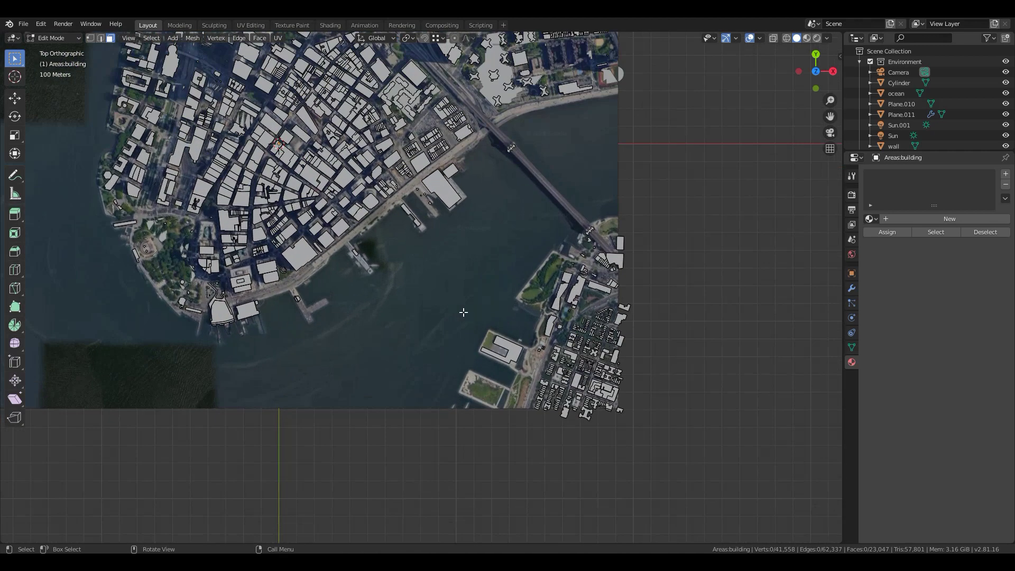
pyautogui.press('z')
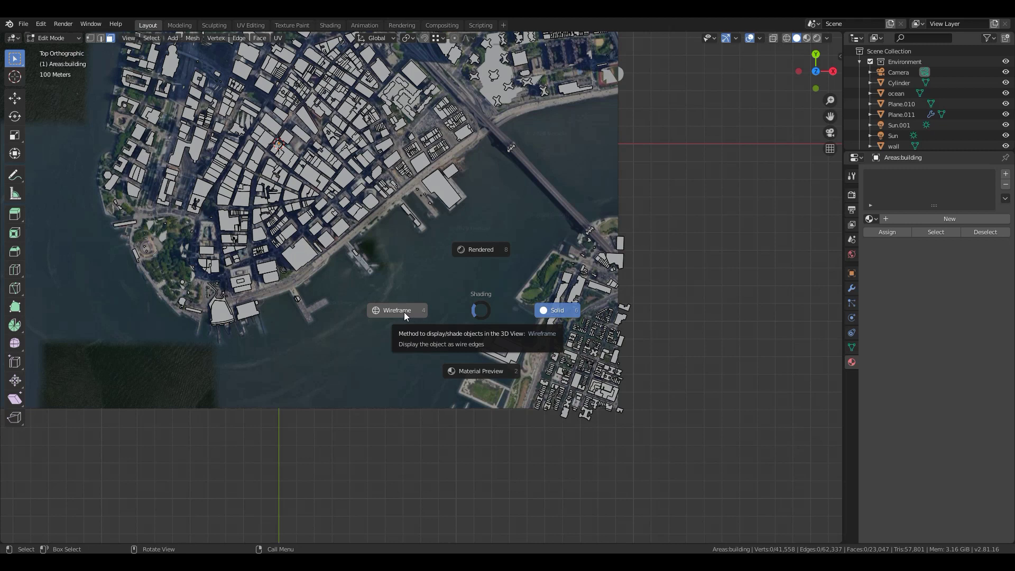
pyautogui.click(389, 312)
# Circle-select the building footprints across the river in the lower-right corner
pyautogui.press('a')
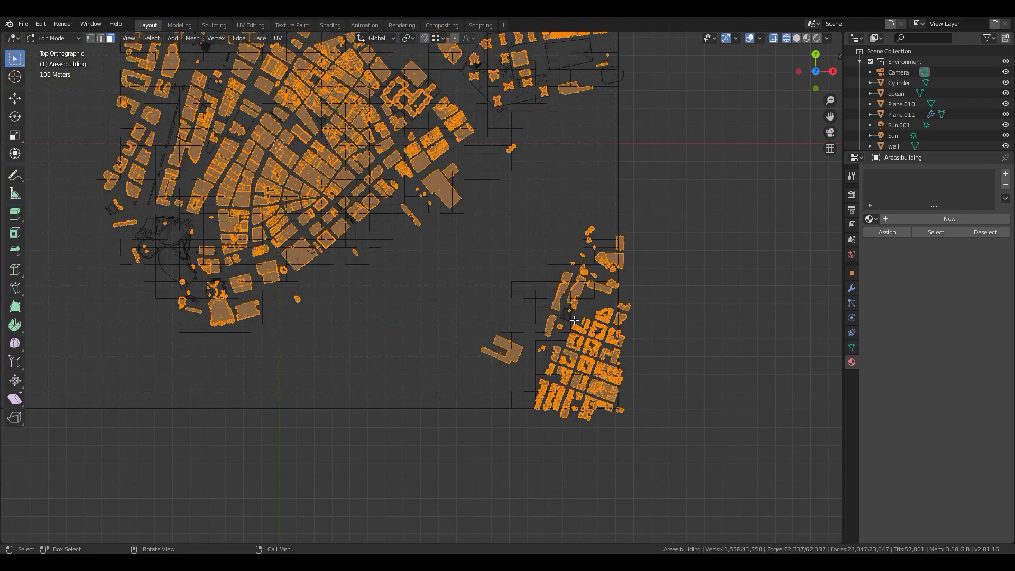
pyautogui.hotkey('alt', 'a')
pyautogui.press('c')
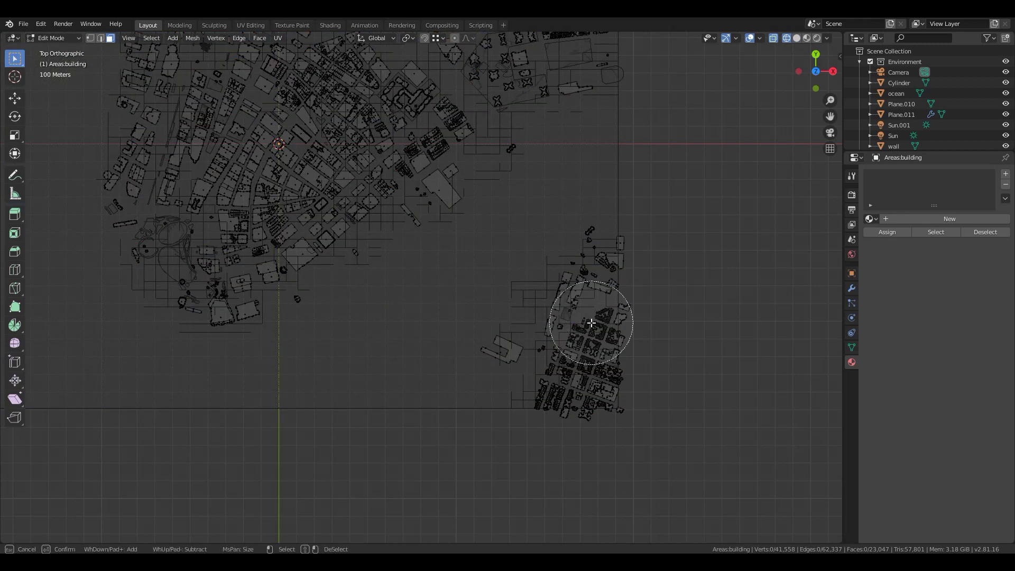
pyautogui.scroll(-4, 592, 317)
pyautogui.moveTo(592, 299)
pyautogui.mouseDown()
pyautogui.moveTo(542, 326)
pyautogui.moveTo(508, 363)
pyautogui.moveTo(625, 405)
pyautogui.mouseUp()
pyautogui.rightClick(625, 405)
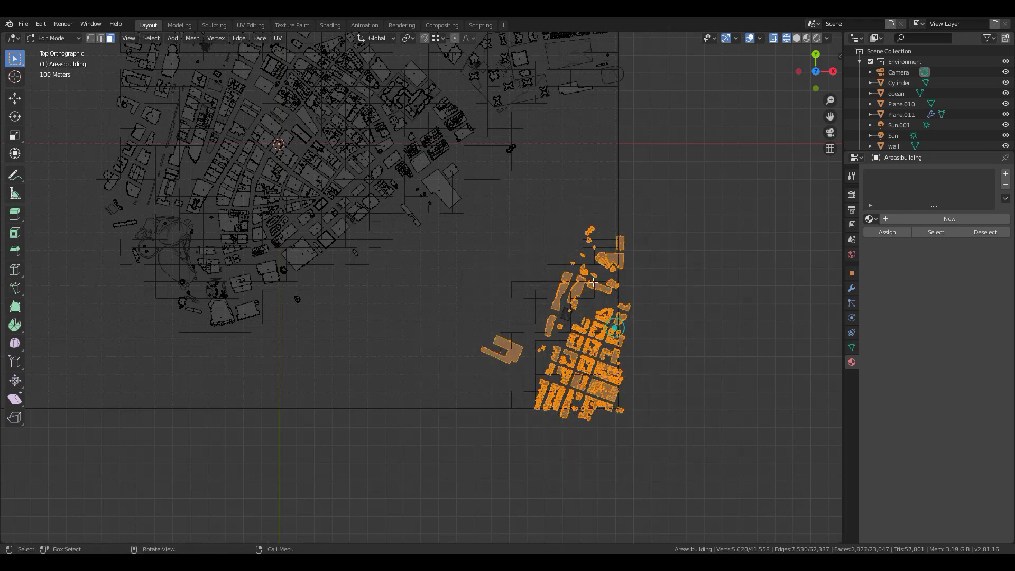
pyautogui.press('Home')
pyautogui.scroll(-1, 319, 286)
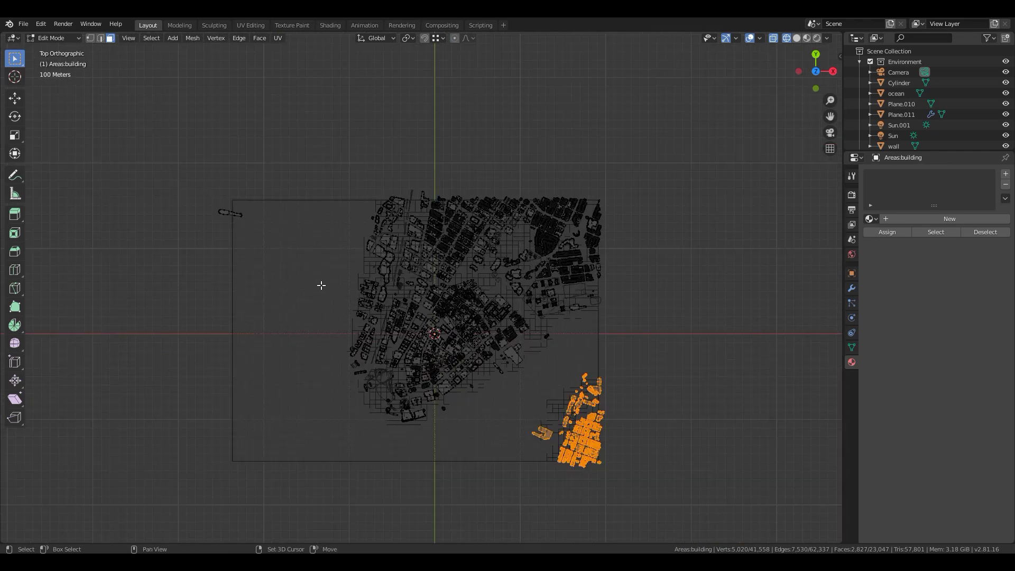
pyautogui.keyDown('shift'); pyautogui.moveTo(235, 254); pyautogui.dragTo(363, 249, button='middle'); pyautogui.keyUp('shift')
# Add the small detached piece to the selection, delete the selected faces, and return to Object Mode
pyautogui.press('c')
pyautogui.click(345, 201)
pyautogui.scroll(5, 345, 201)
pyautogui.rightClick(345, 201)
pyautogui.press('x')
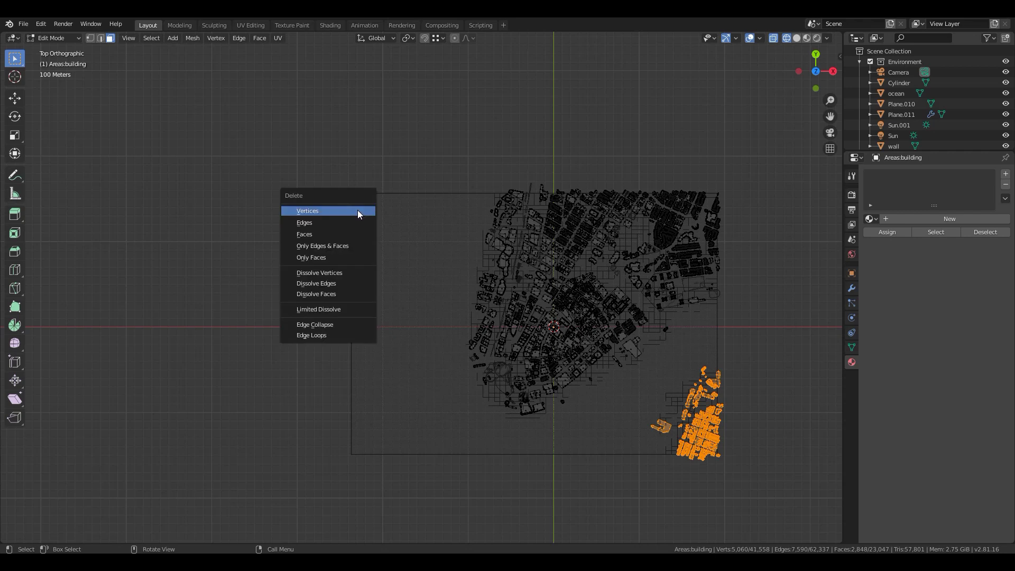
pyautogui.click(341, 236)
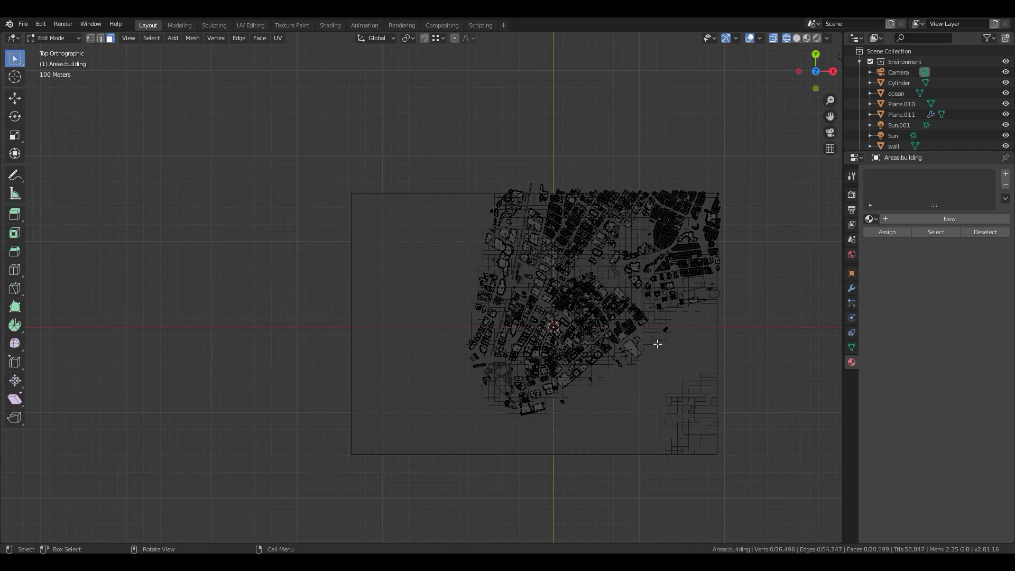
pyautogui.keyDown('shift'); pyautogui.moveTo(657, 344); pyautogui.dragTo(451, 264, button='middle'); pyautogui.keyUp('shift')
pyautogui.scroll(2, 536, 323)
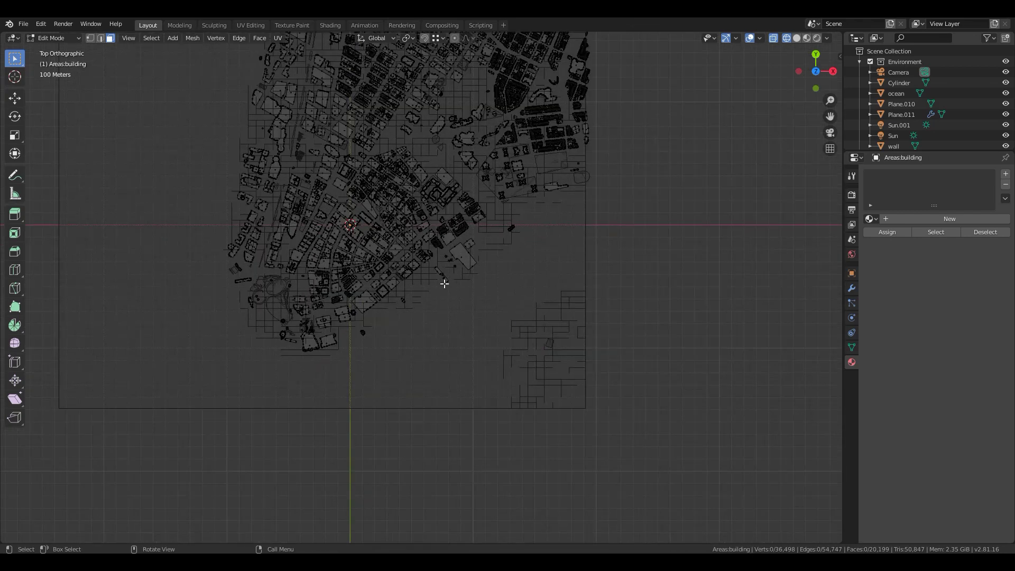
pyautogui.press('Tab')
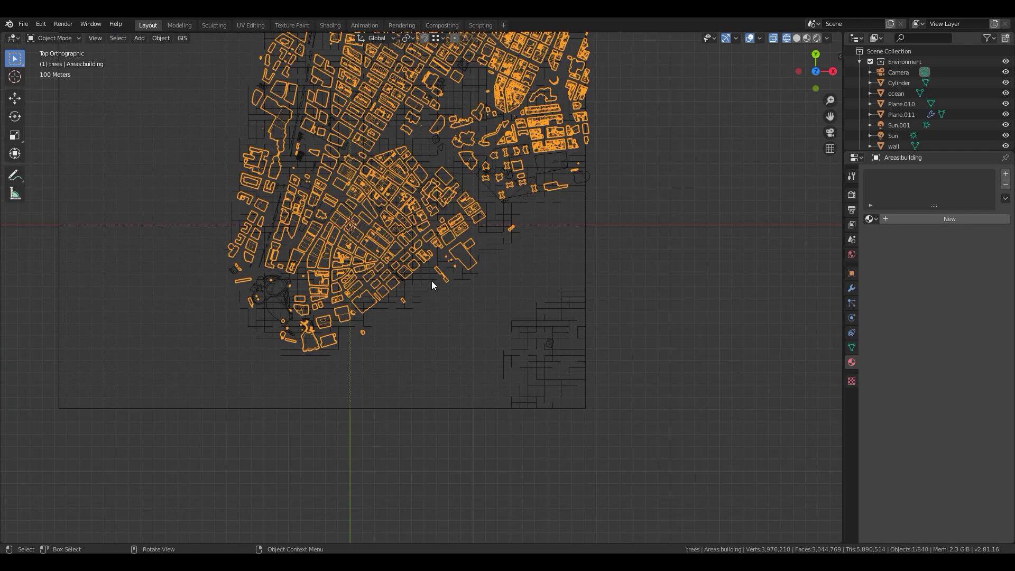
# Switch the viewport to Solid shading and orbit to a low angle over the city
pyautogui.press('z')
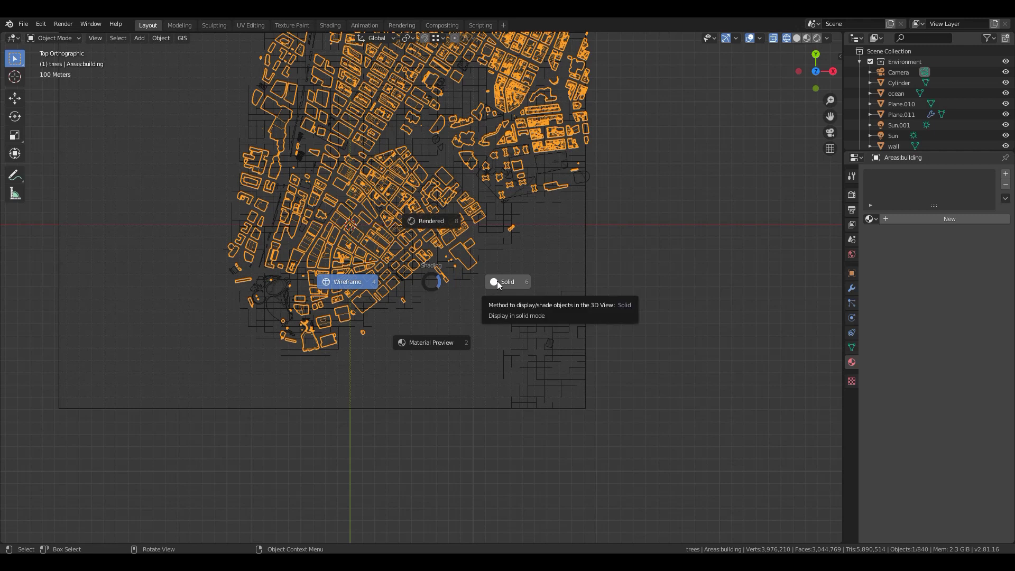
pyautogui.click(497, 280)
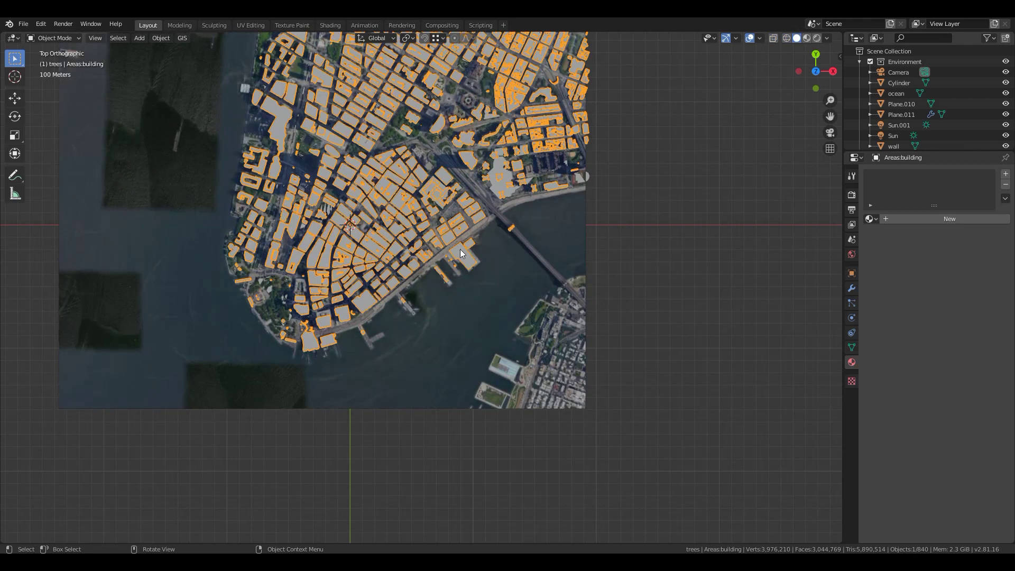
pyautogui.press('a')
pyautogui.moveTo(497, 280)
pyautogui.mouseDown(button='middle')
pyautogui.moveTo(458, 255)
pyautogui.moveTo(423, 255)
pyautogui.moveTo(423, 206)
pyautogui.mouseUp(button='middle')
pyautogui.hotkey('alt', 'a')
pyautogui.scroll(5, 386, 336)
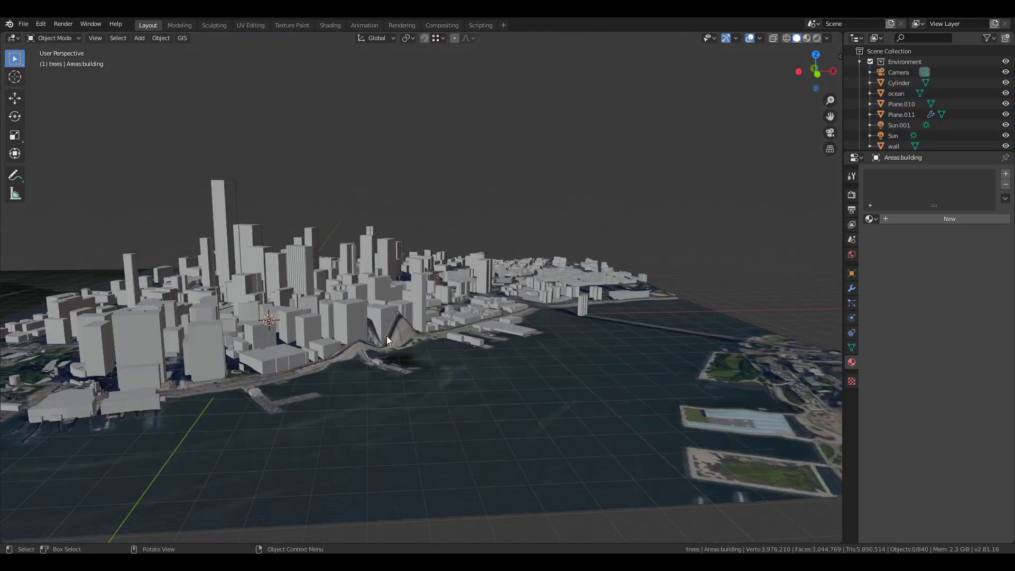
pyautogui.moveTo(292, 326); pyautogui.dragTo(513, 253, button='middle')
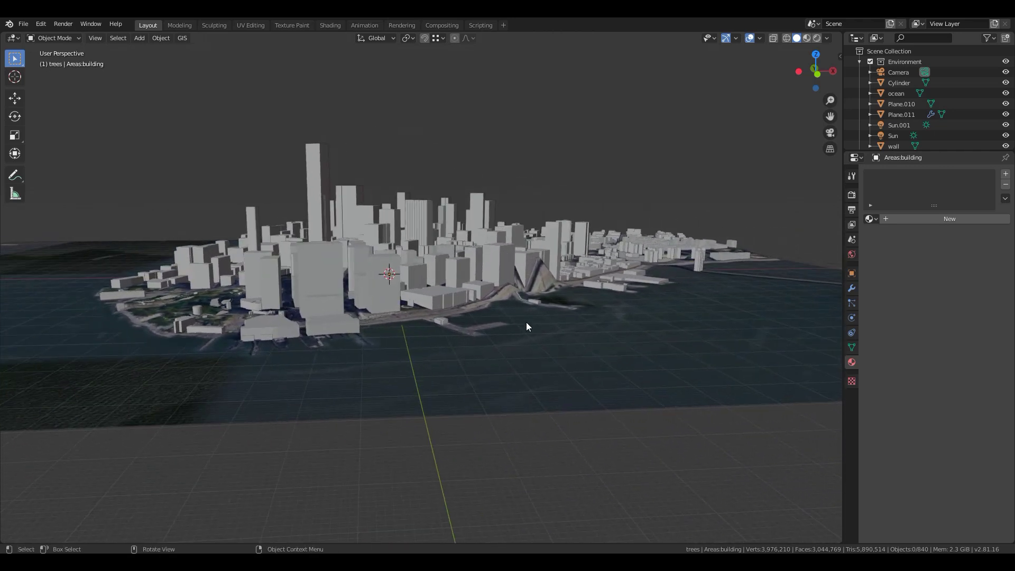
# Remove the Areas:building and Areas:landuse objects, then select the EXPORT_GOOGLE_SAT_WM terrain
pyautogui.click(470, 272)
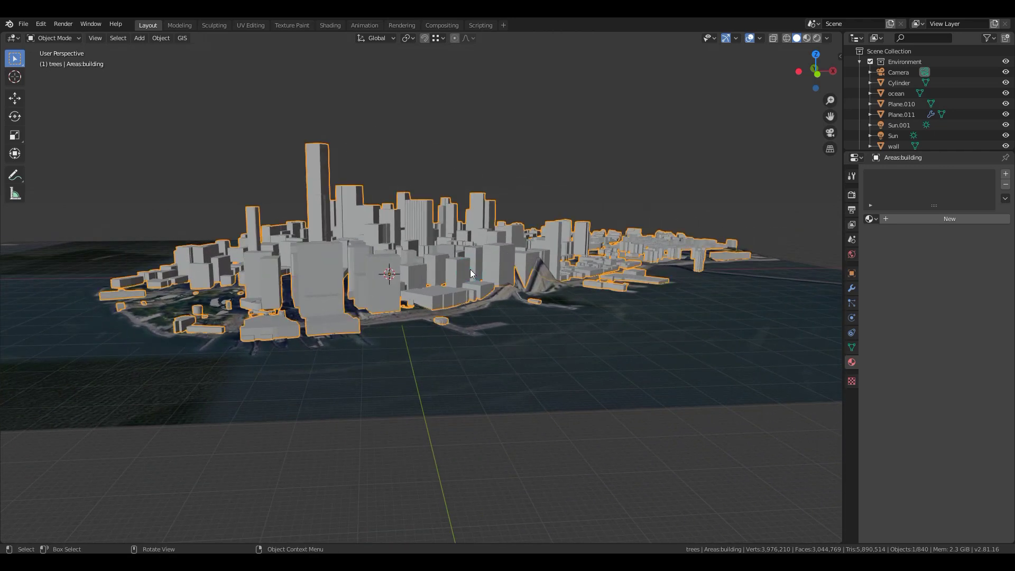
pyautogui.press('Delete')
pyautogui.click(542, 238)
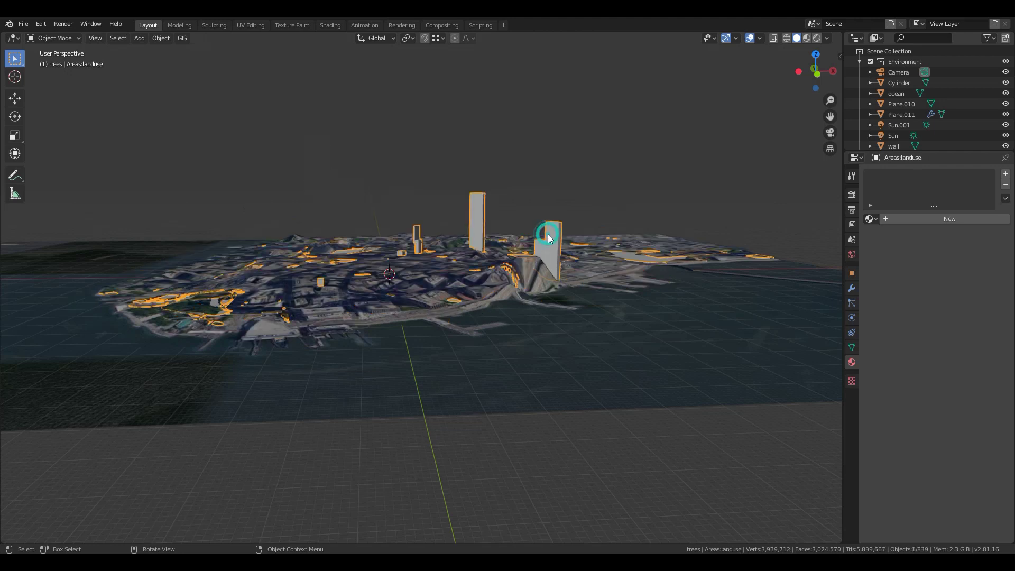
pyautogui.press('Delete')
pyautogui.click(458, 306)
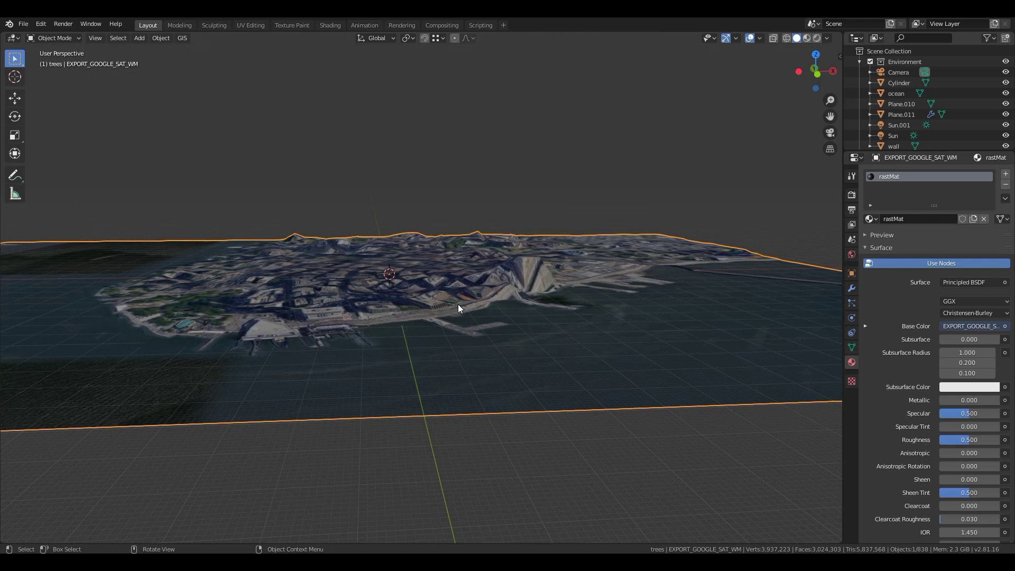
# In top-view Edit Mode, knife-cut from the terrain's top edge down the west shoreline to the southern tip
pyautogui.press('KP_7')
pyautogui.press('KP_Decimal')
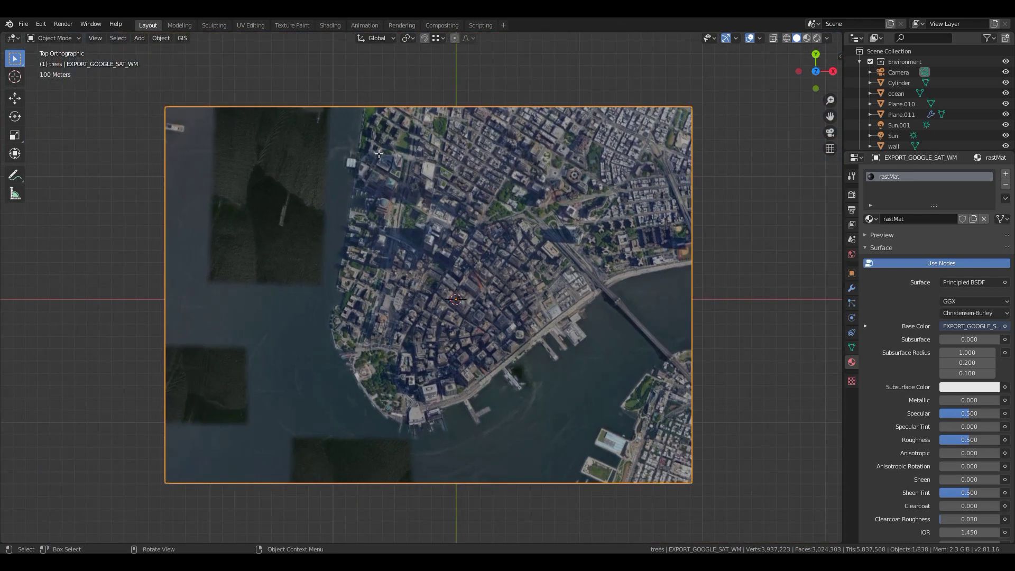
pyautogui.press('Tab')
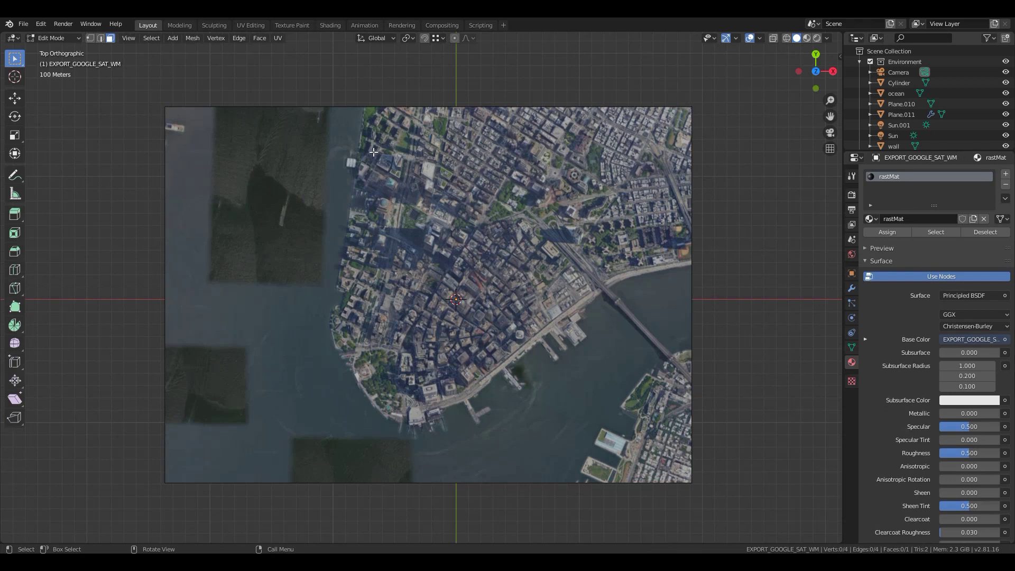
pyautogui.press('k')
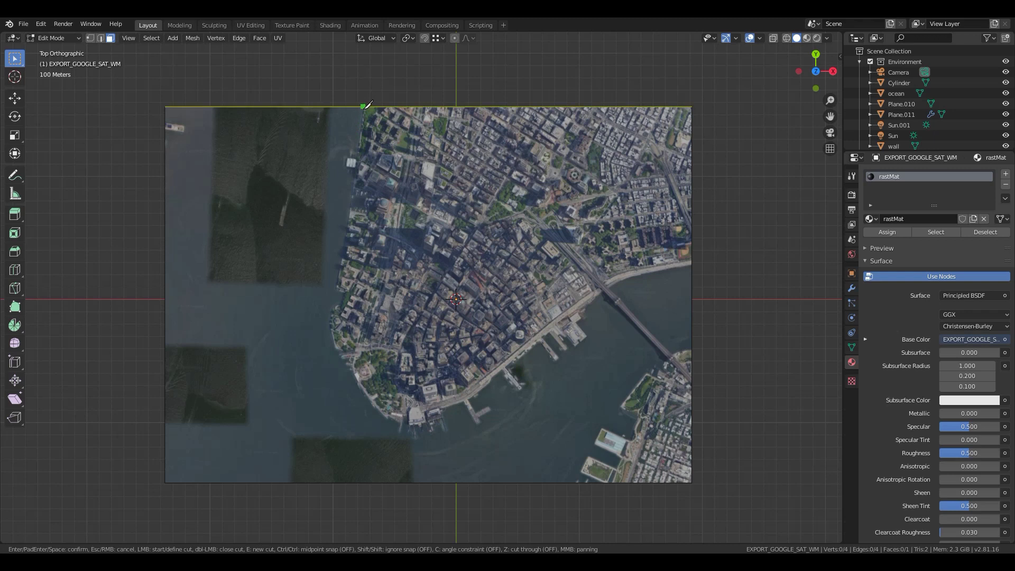
pyautogui.click(362, 106)
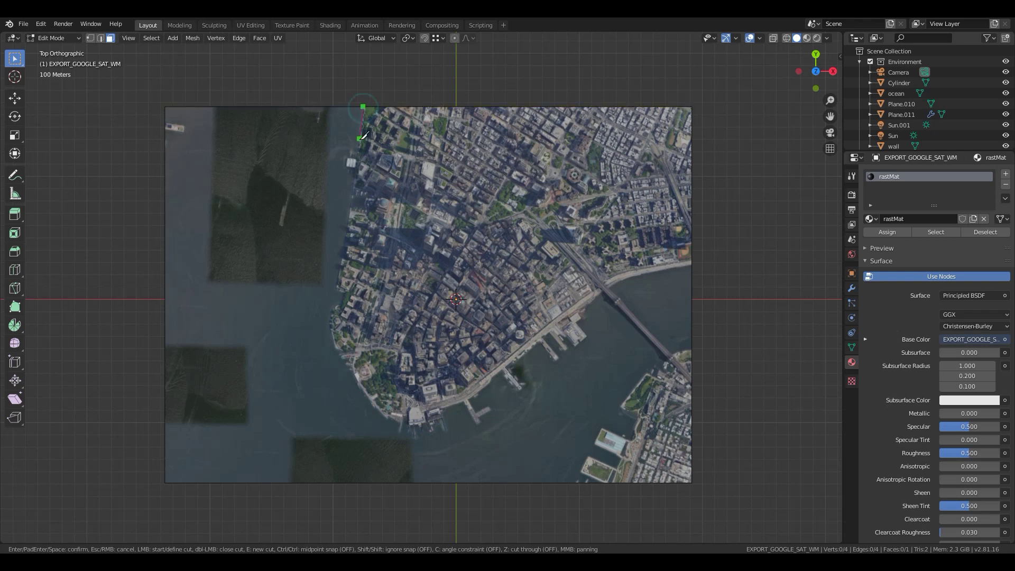
pyautogui.click(349, 203)
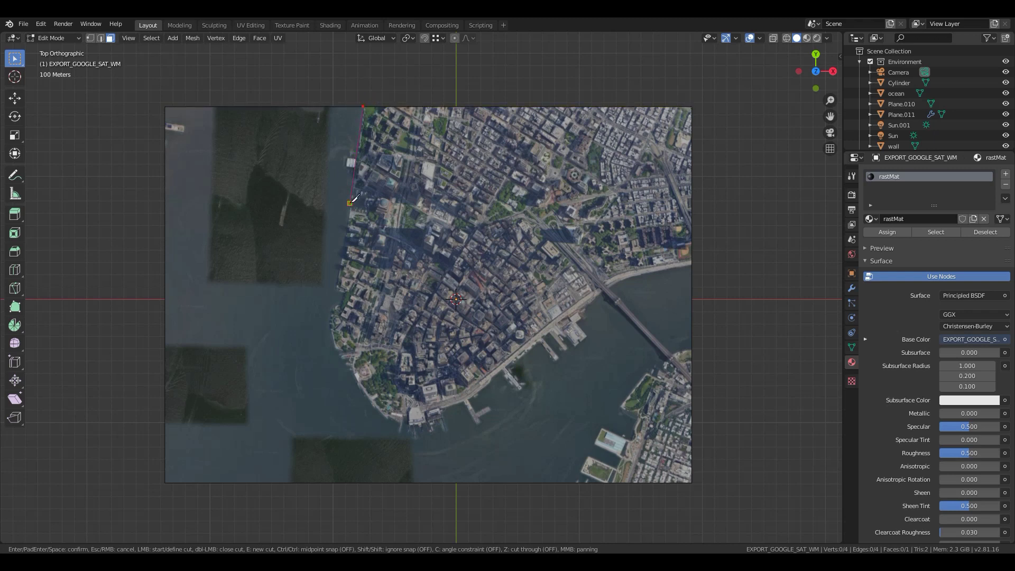
pyautogui.click(342, 252)
pyautogui.click(336, 288)
pyautogui.click(344, 294)
pyautogui.click(339, 304)
pyautogui.click(333, 307)
pyautogui.click(329, 323)
pyautogui.click(337, 350)
pyautogui.click(355, 377)
# Continue the cut around the Battery piers and up the East River shore to the right edge, then confirm
pyautogui.click(376, 411)
pyautogui.click(402, 425)
pyautogui.click(408, 442)
pyautogui.click(451, 430)
pyautogui.click(445, 411)
pyautogui.click(462, 403)
pyautogui.click(477, 426)
pyautogui.click(597, 329)
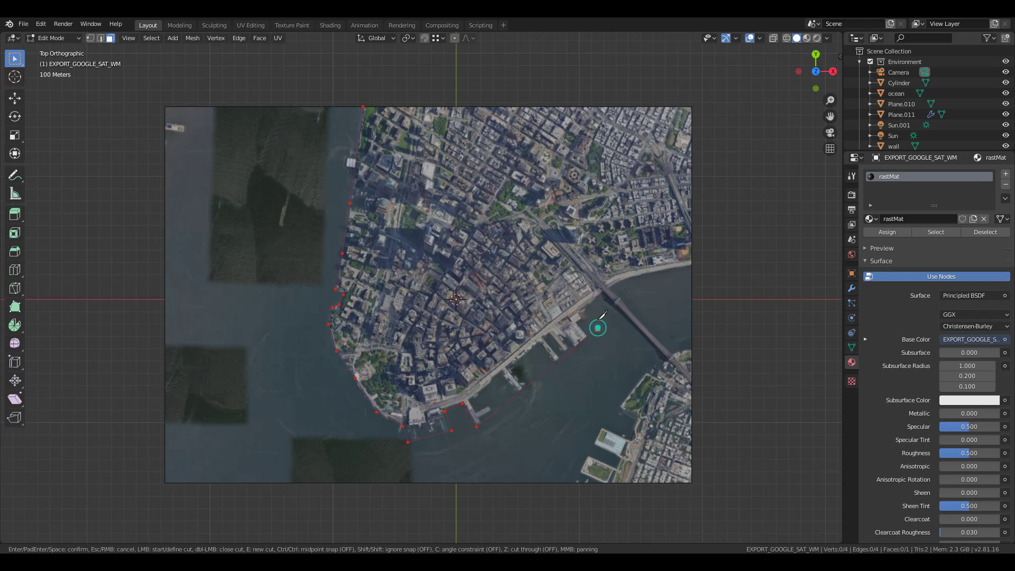
pyautogui.click(583, 307)
pyautogui.click(607, 288)
pyautogui.click(628, 279)
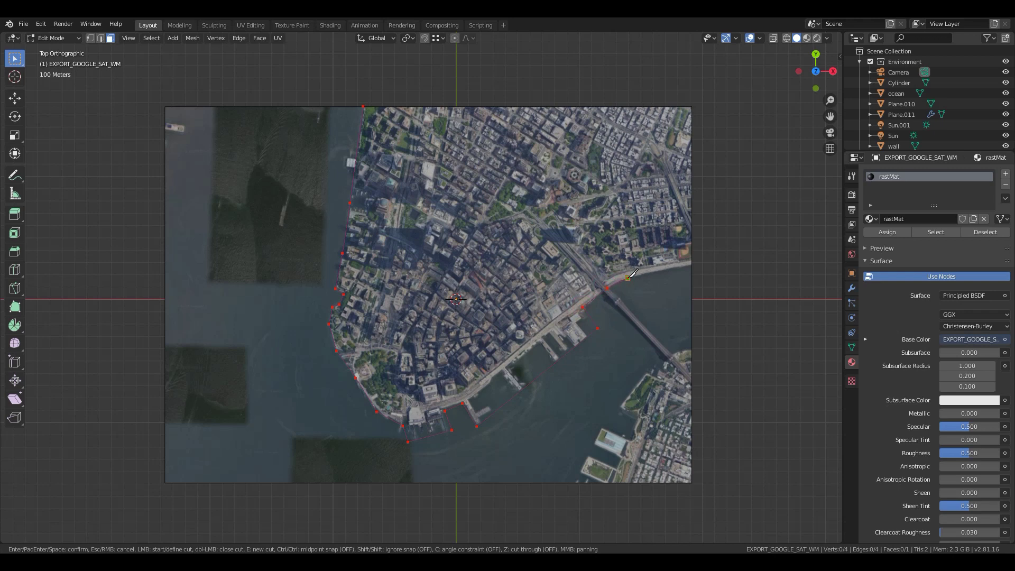
pyautogui.click(694, 261)
pyautogui.press('Return')
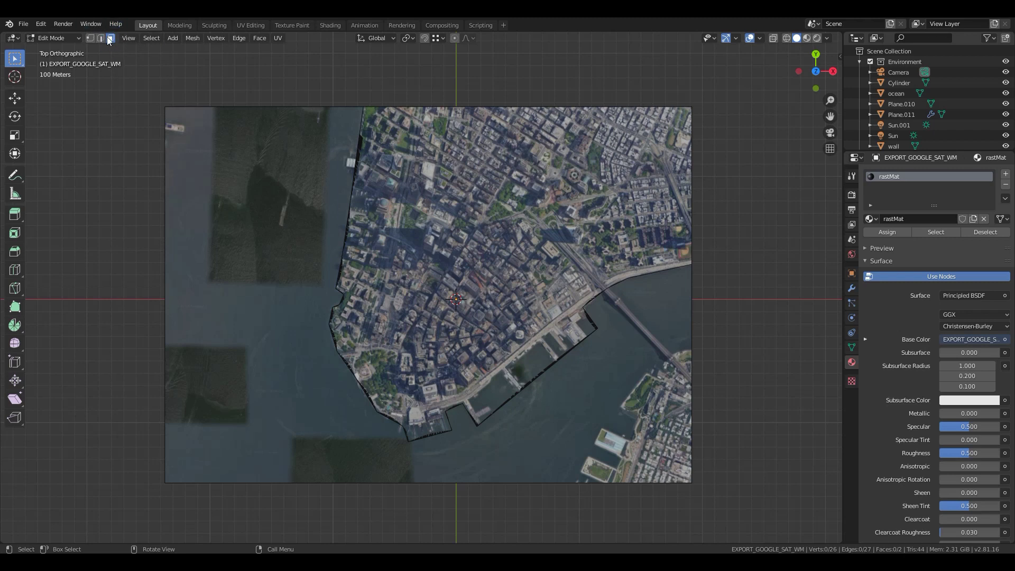
# Delete the outer water face of the terrain, return to Object Mode, and orbit to inspect the trimmed island
pyautogui.click(296, 226)
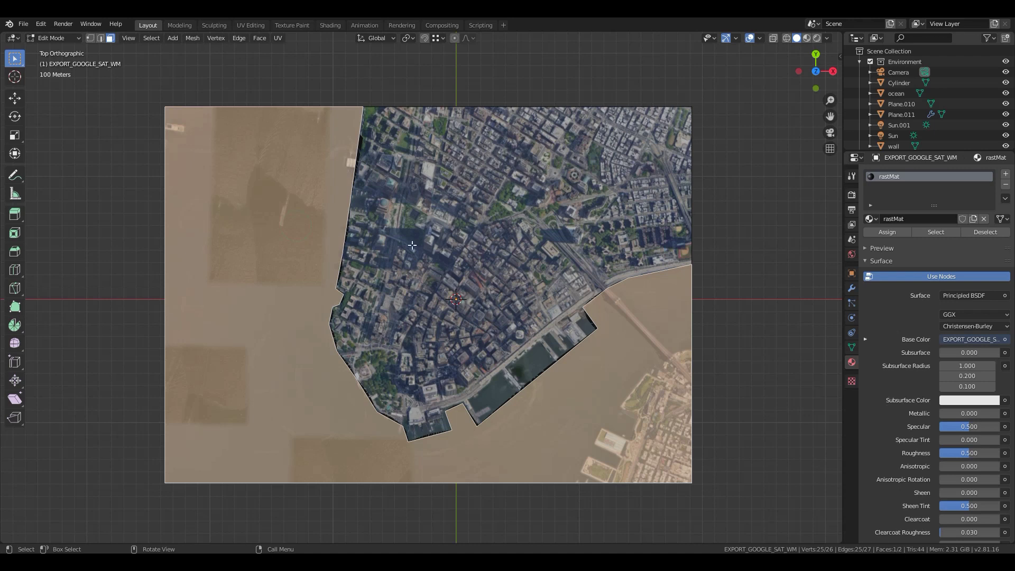
pyautogui.press('x')
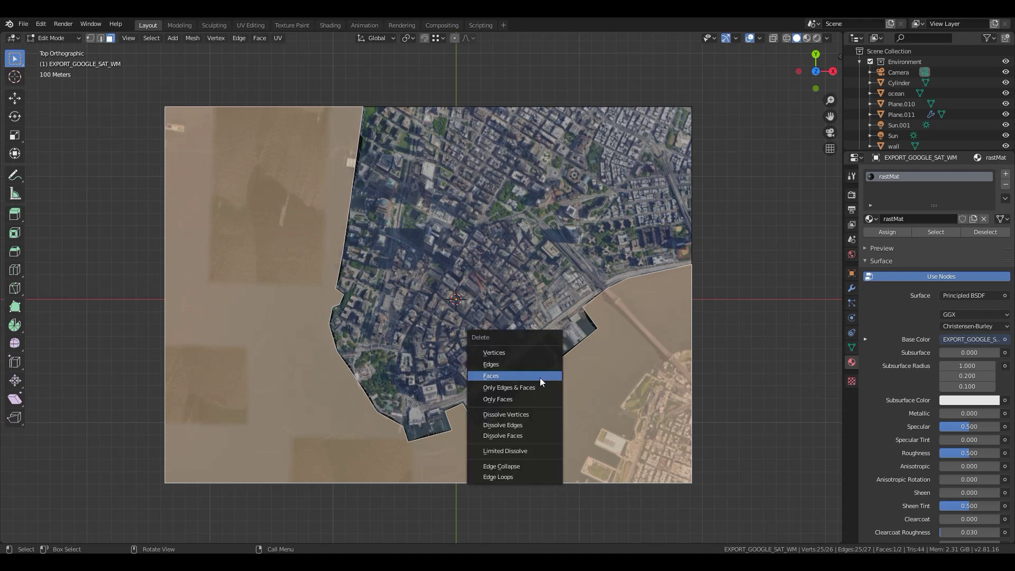
pyautogui.click(540, 376)
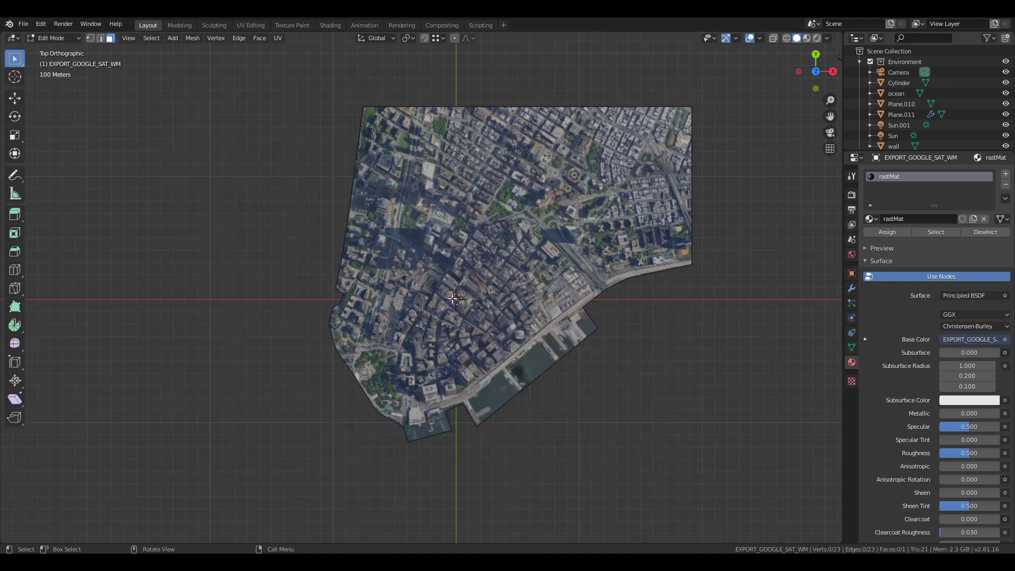
pyautogui.press('Tab')
pyautogui.moveTo(521, 365); pyautogui.dragTo(469, 294, button='middle')
pyautogui.scroll(3, 468, 297)
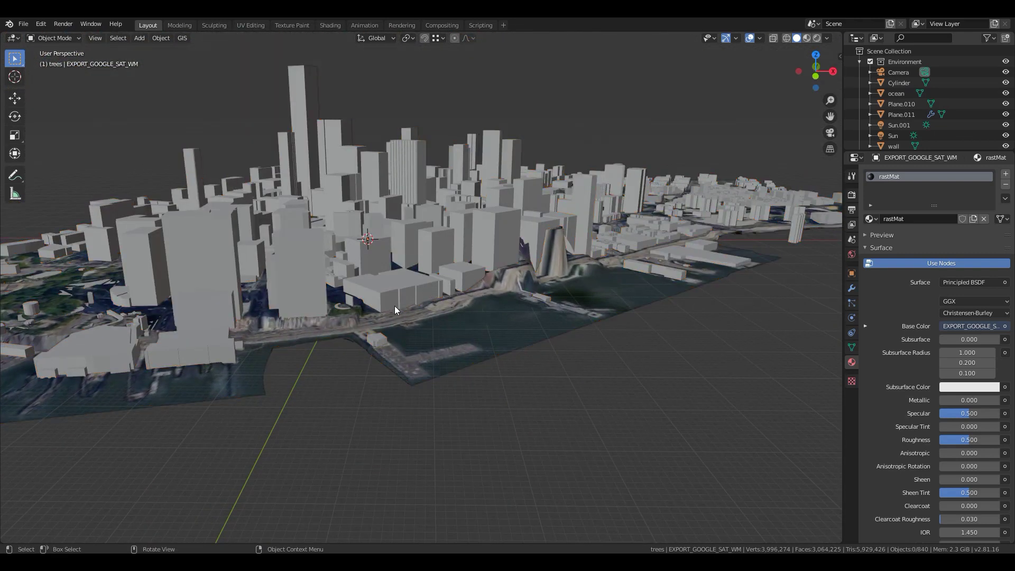
pyautogui.moveTo(395, 305); pyautogui.dragTo(483, 287, button='middle')
pyautogui.scroll(4, 580, 280)
pyautogui.moveTo(483, 287); pyautogui.dragTo(447, 290, button='middle')
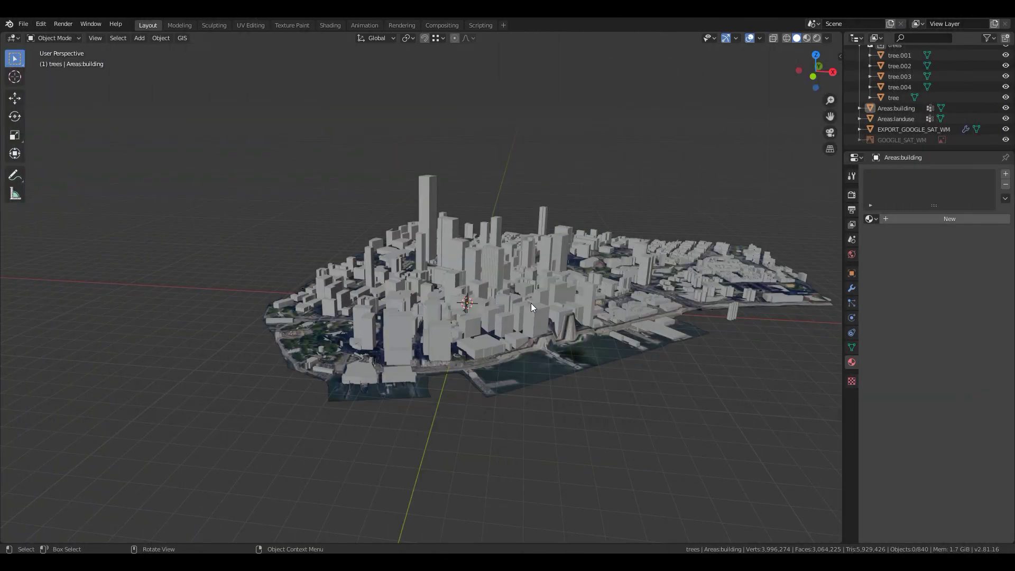
# Add a new plane and scale it by 20, viewed from the top
pyautogui.hotkey('shift', 'a')
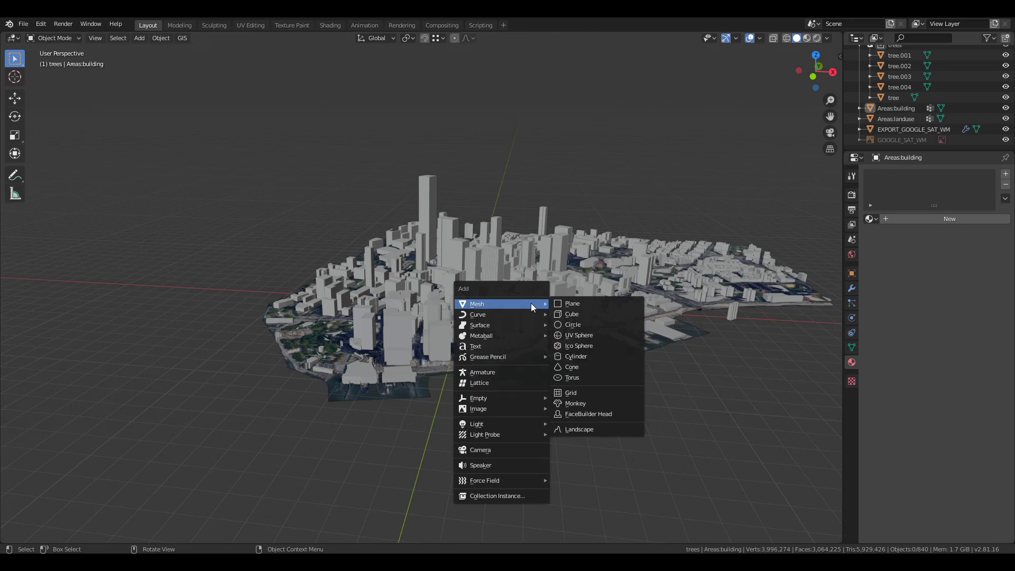
pyautogui.click(571, 303)
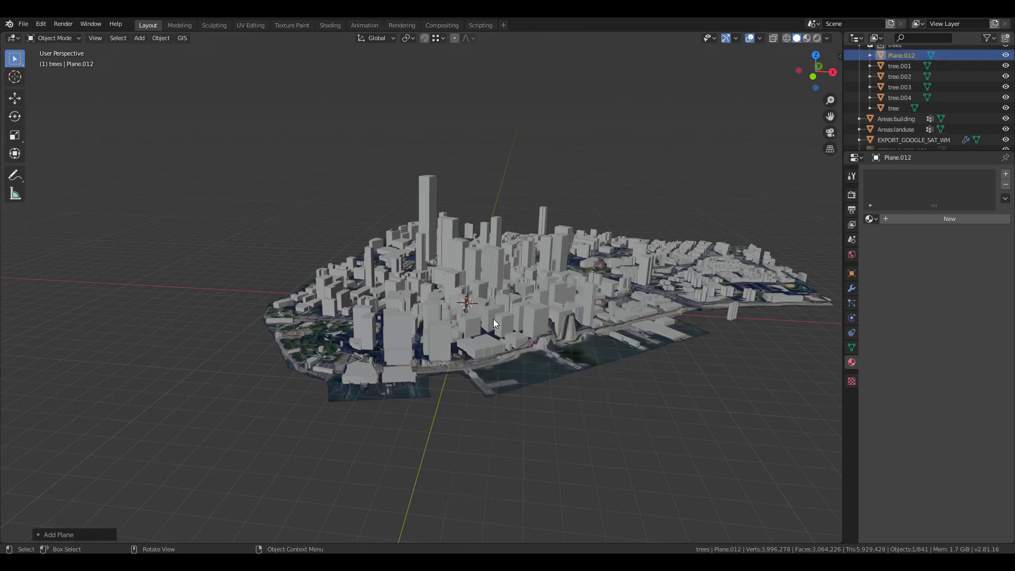
pyautogui.press('s')
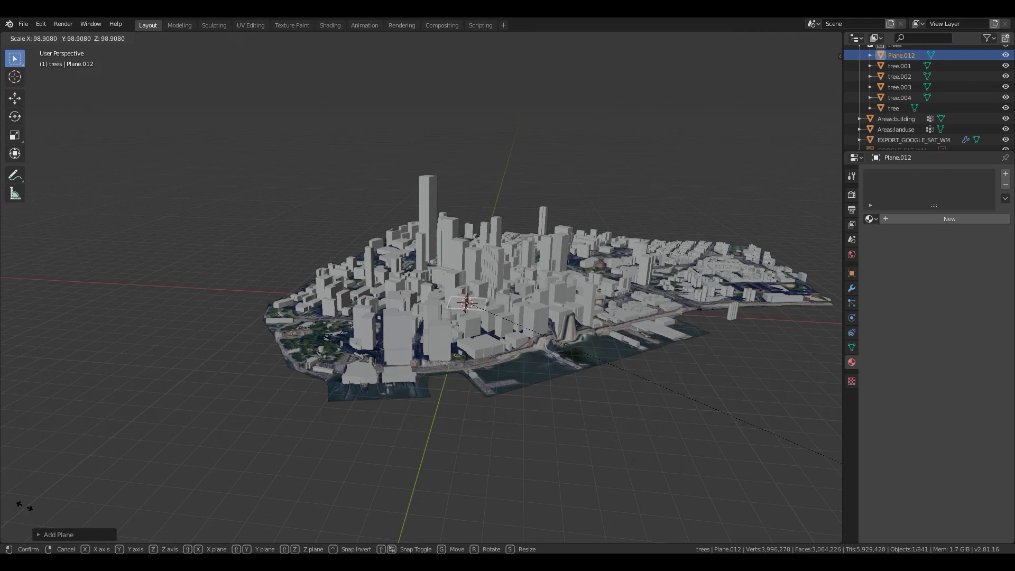
pyautogui.click(637, 410)
pyautogui.write('s20')
pyautogui.press('Return')
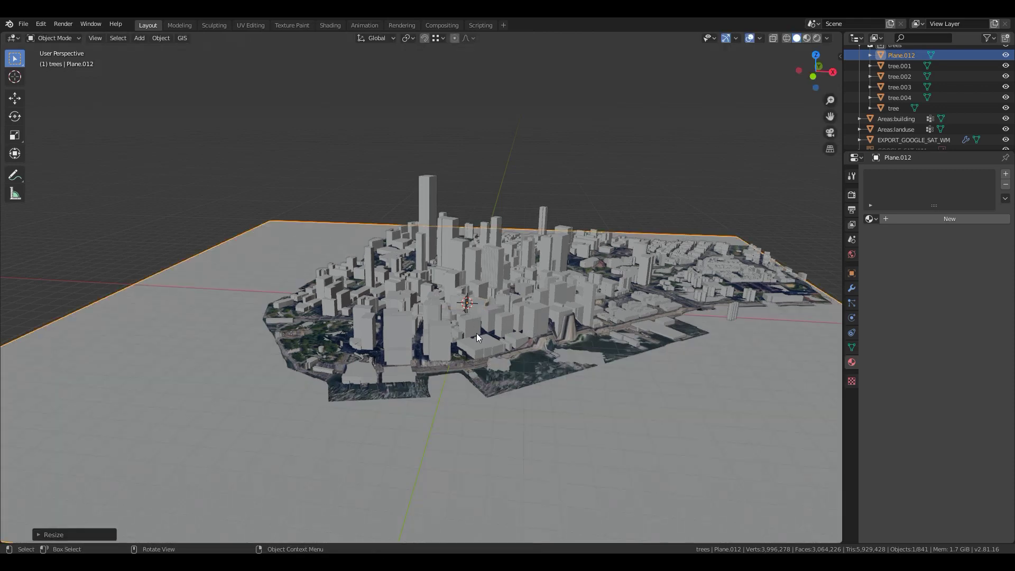
pyautogui.press('KP_Decimal')
pyautogui.press('KP_7')
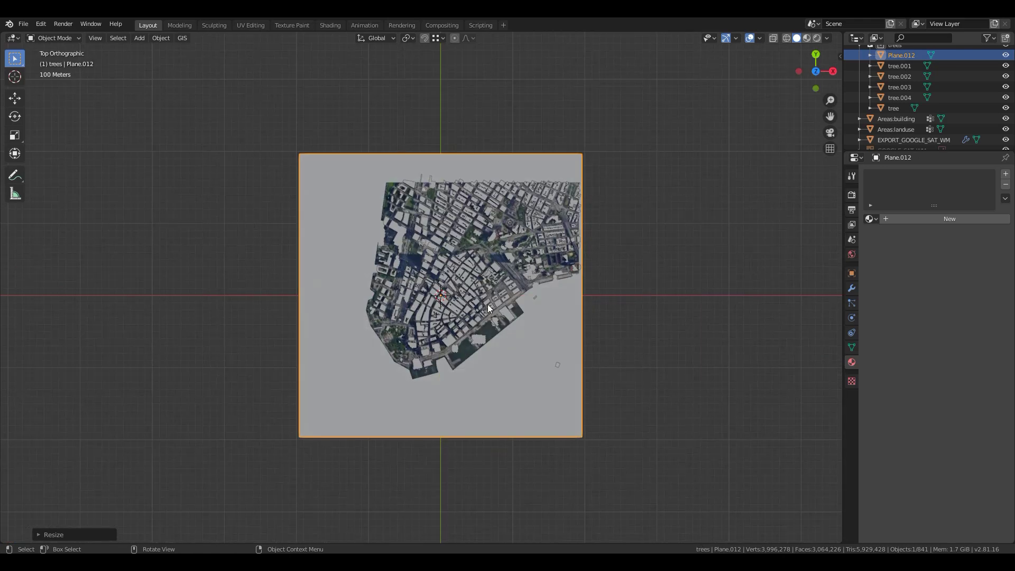
# Move the plane beneath the city and check its placement from the front and in perspective
pyautogui.press('g')
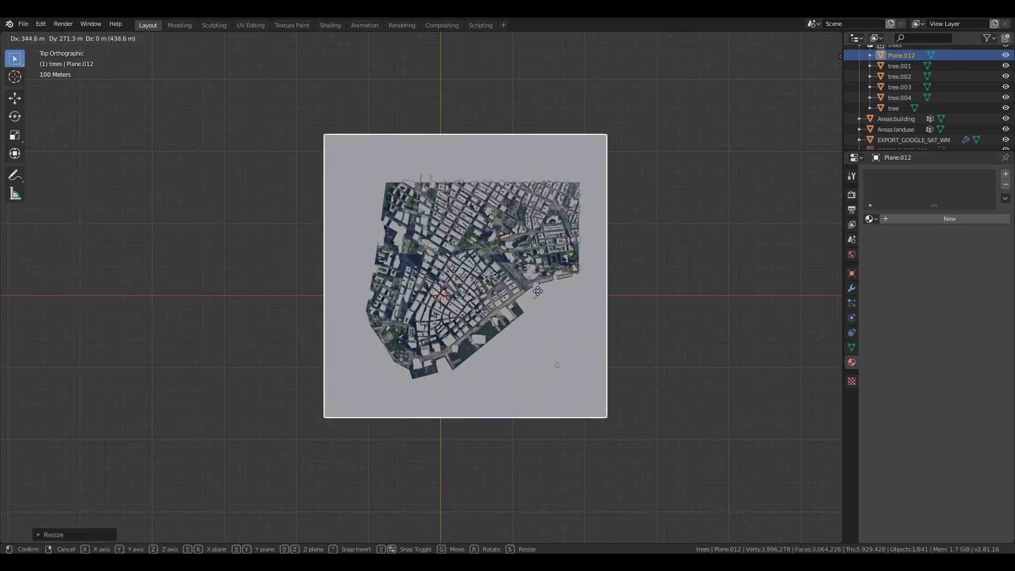
pyautogui.click(538, 290)
pyautogui.press('KP_1')
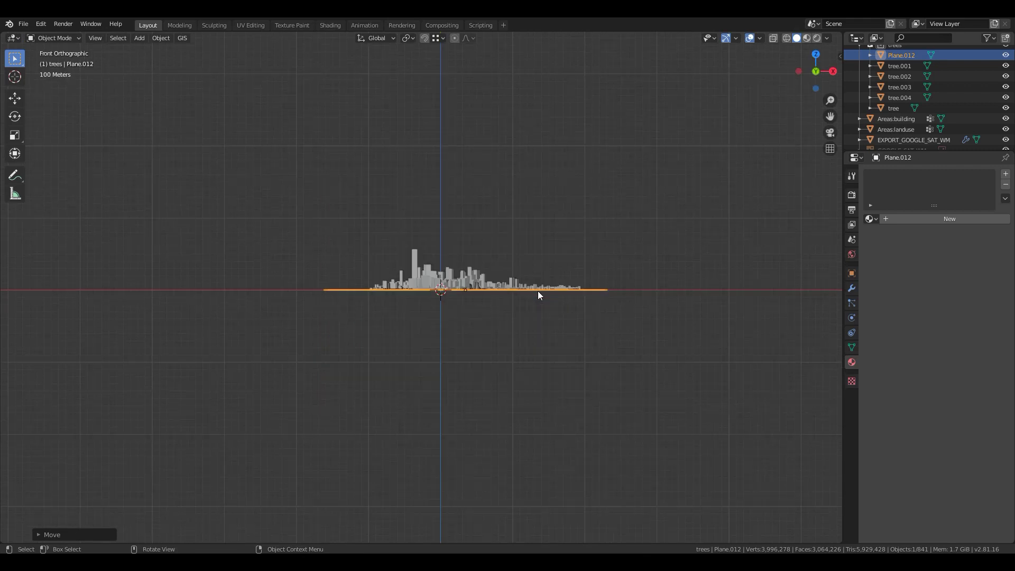
pyautogui.scroll(5, 534, 291)
pyautogui.moveTo(534, 291); pyautogui.dragTo(574, 347, button='middle')
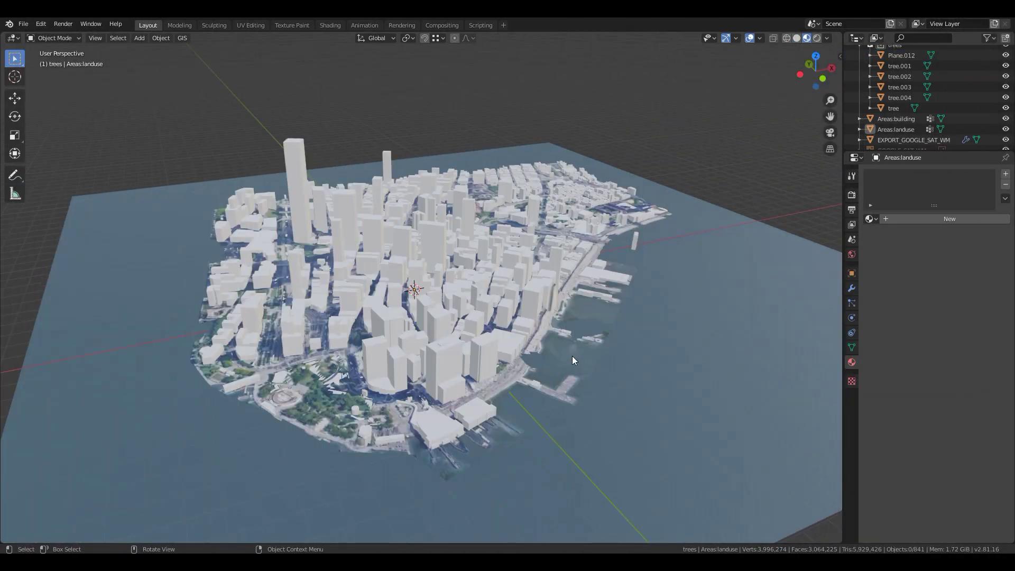
pyautogui.moveTo(572, 356); pyautogui.dragTo(547, 346, button='middle')
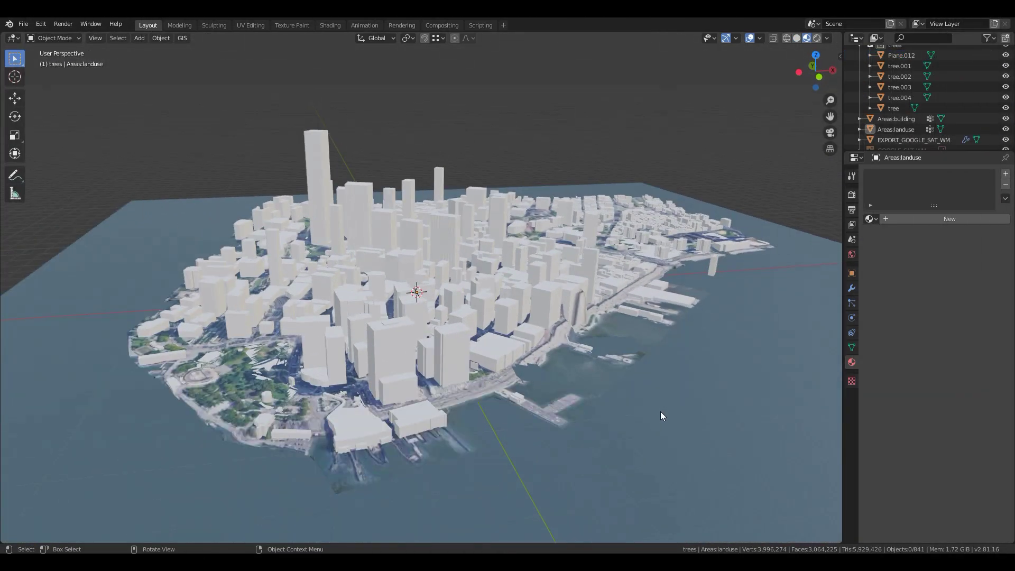
# Sample Plane.012's base colour from the satellite water, then darken it to H 0.554, S 0.279, V 0.347
pyautogui.click(661, 411)
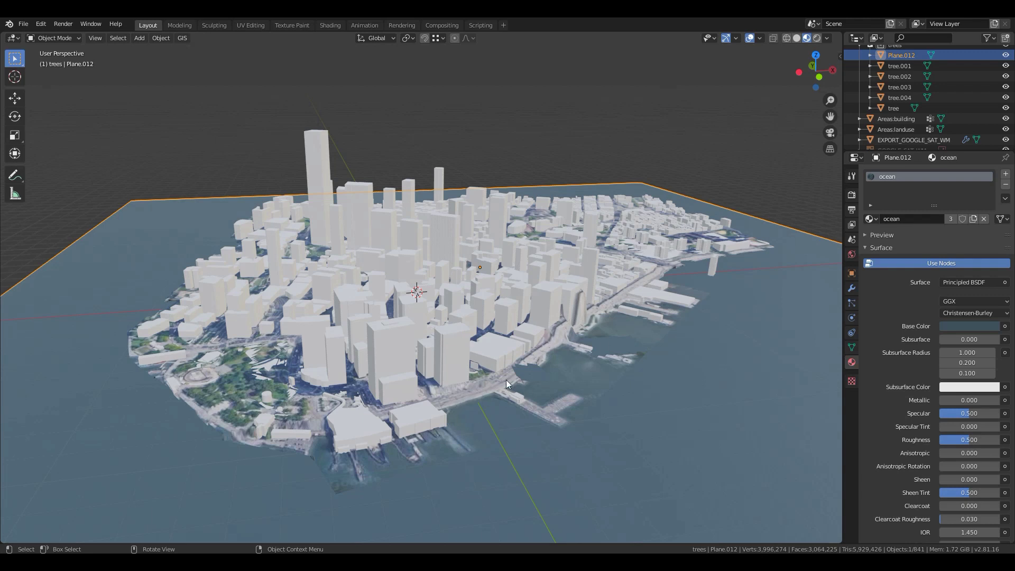
pyautogui.click(970, 325)
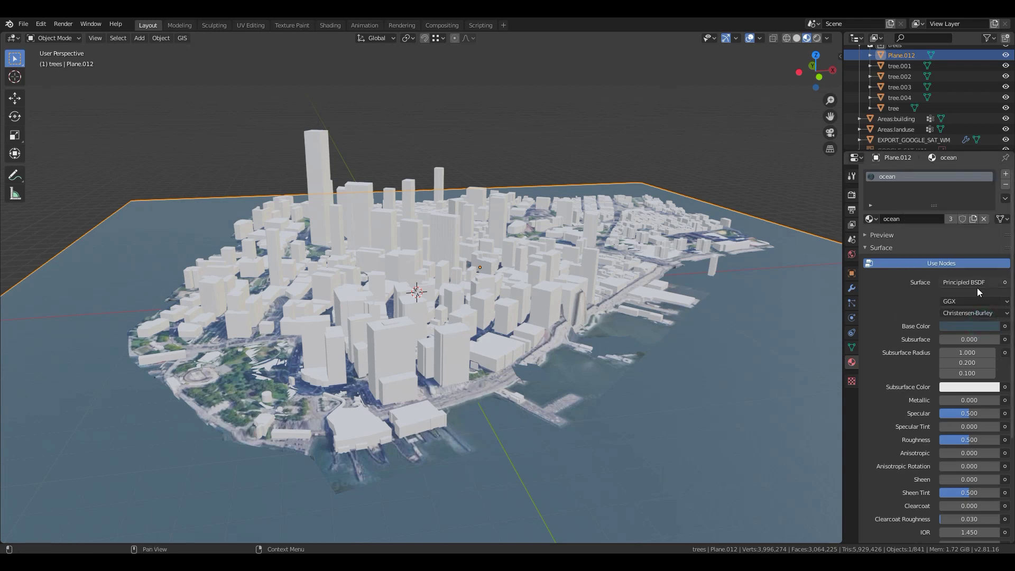
pyautogui.click(976, 326)
pyautogui.click(991, 279)
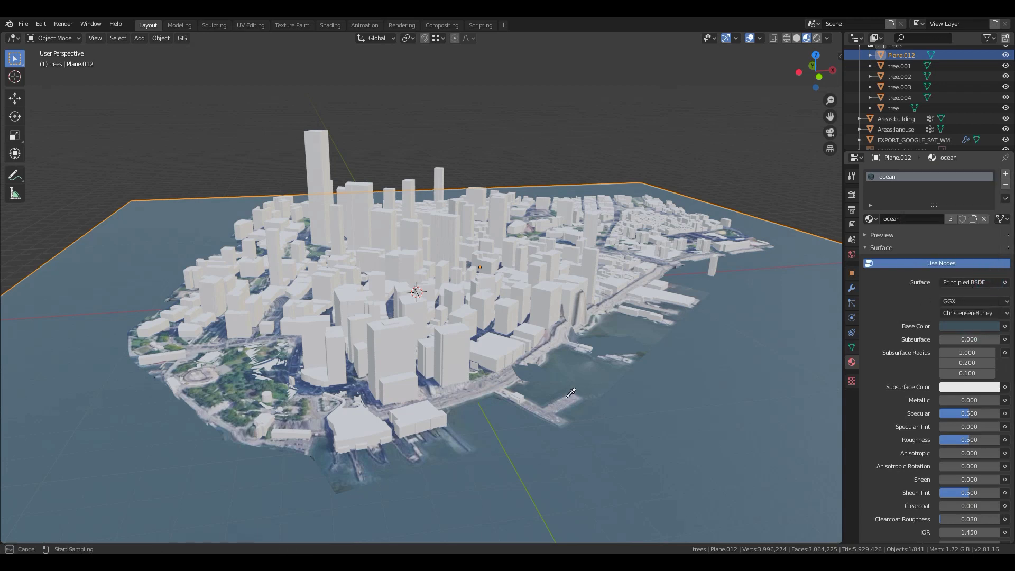
pyautogui.click(581, 376)
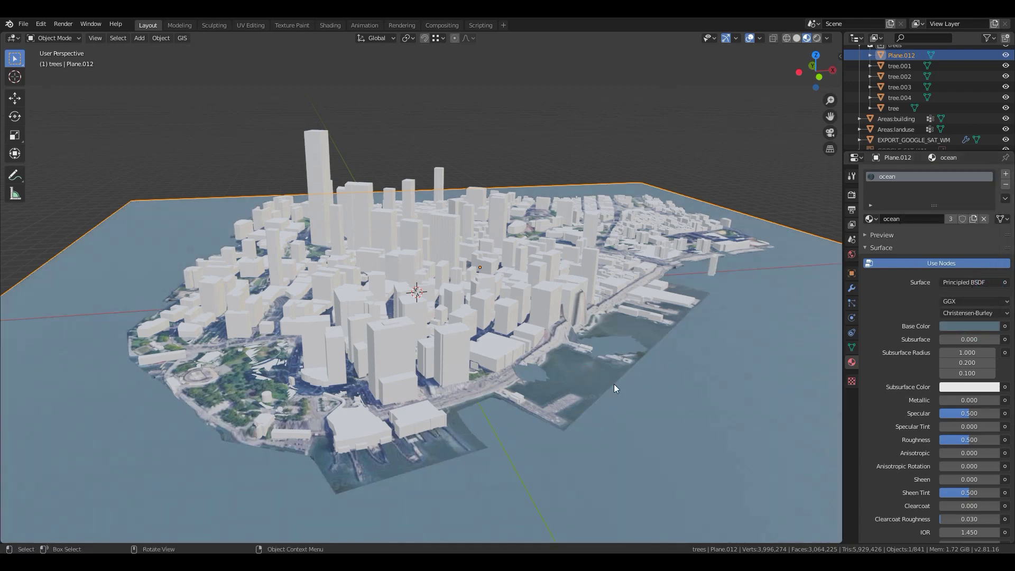
pyautogui.click(981, 325)
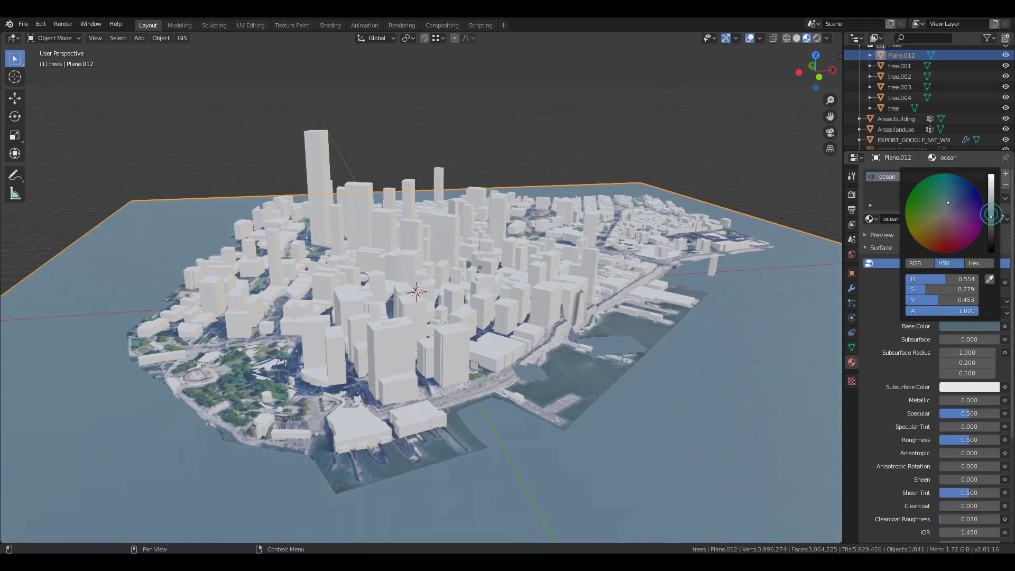
pyautogui.moveTo(991, 220); pyautogui.dragTo(991, 223)
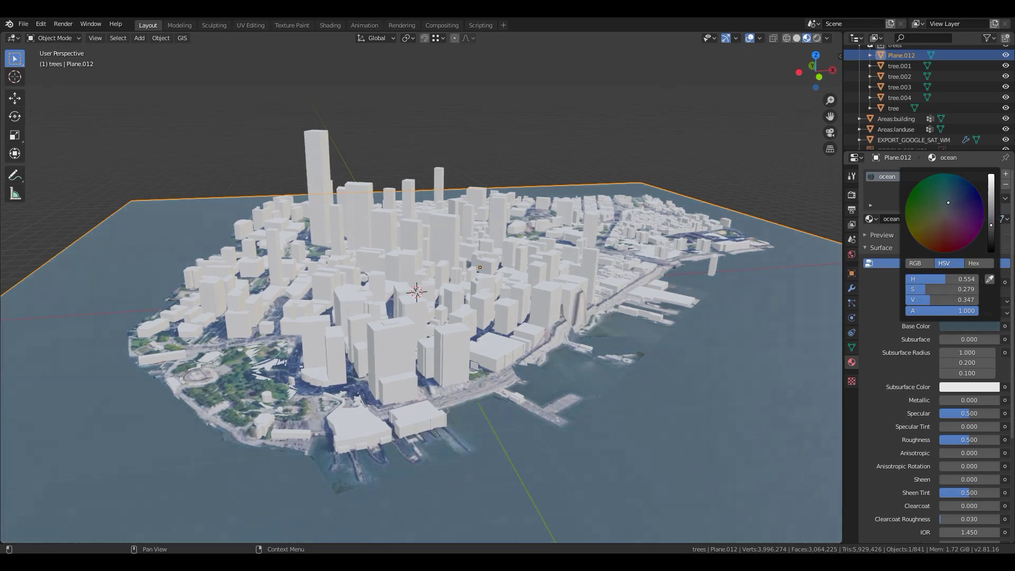
pyautogui.scroll(-5, 490, 436)
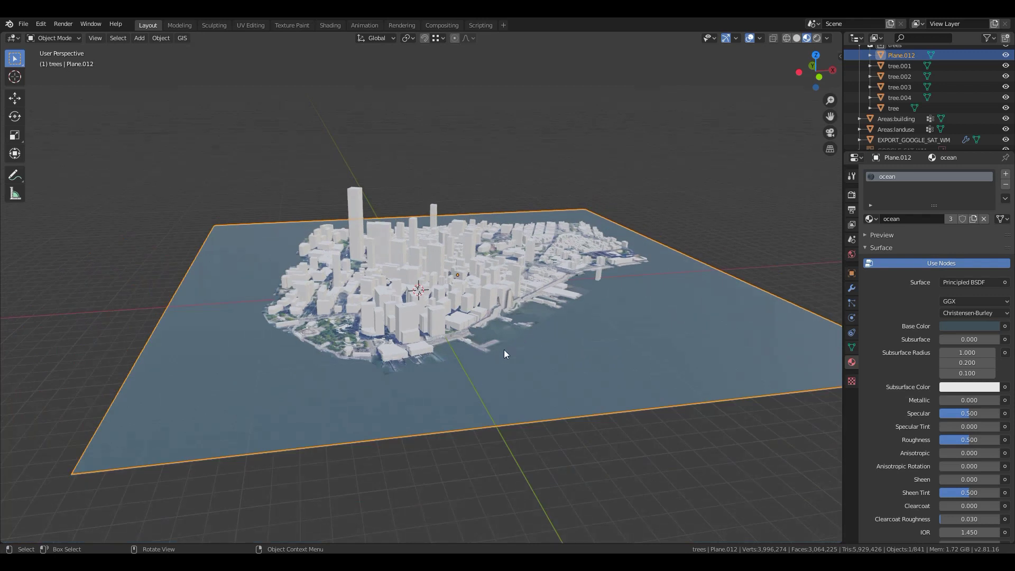
pyautogui.scroll(3, 499, 349)
# Deselect the ocean plane, orbit to a lower, closer view, and select the buildings object
pyautogui.hotkey('alt', 'a')
pyautogui.moveTo(493, 348); pyautogui.dragTo(453, 339, button='middle')
pyautogui.scroll(2, 455, 336)
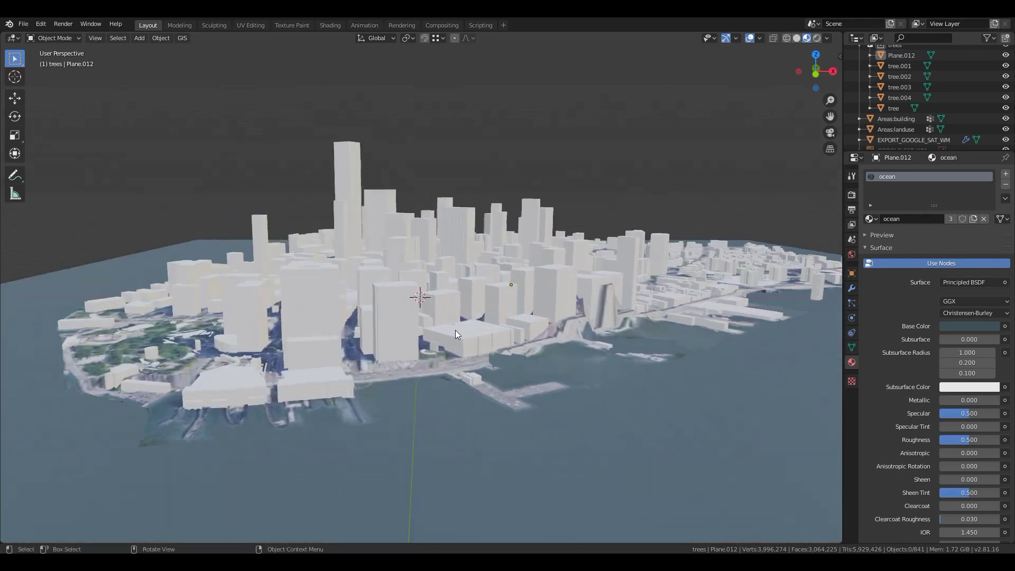
pyautogui.moveTo(335, 338); pyautogui.dragTo(418, 372, button='middle')
pyautogui.moveTo(411, 372); pyautogui.dragTo(548, 360, button='middle')
pyautogui.click(331, 360)
# In Edit Mode, select one tower's large front facade face; a trial inset is undone
pyautogui.press('Tab')
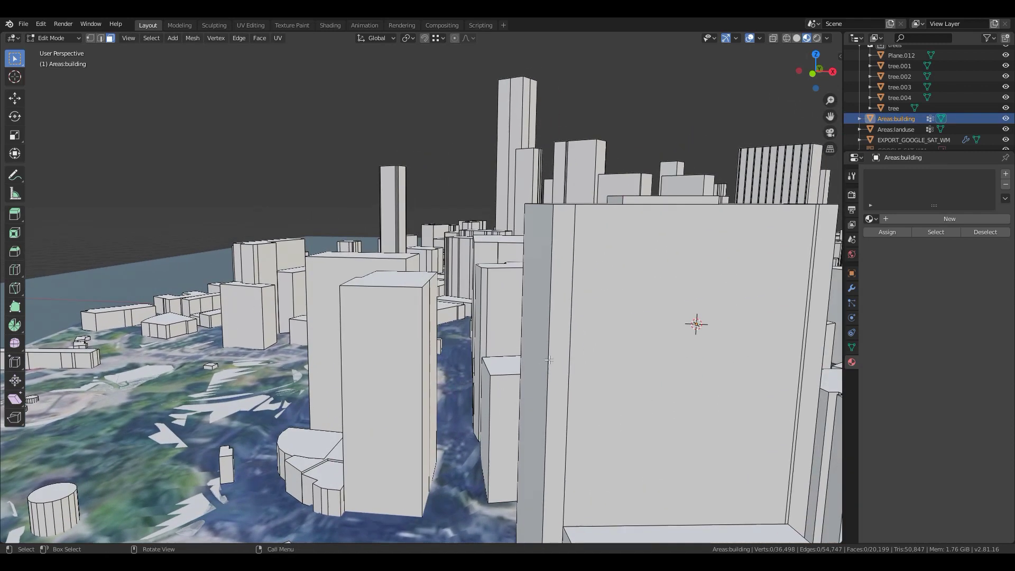
pyautogui.click(584, 257)
pyautogui.scroll(-3, 581, 275)
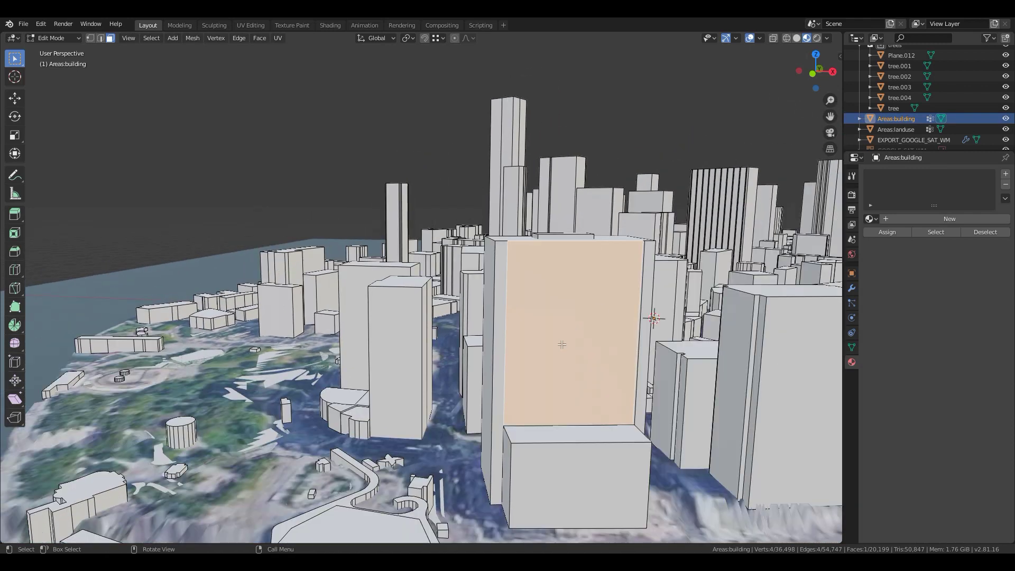
pyautogui.keyDown('shift'); pyautogui.moveTo(551, 364); pyautogui.dragTo(482, 317, button='middle'); pyautogui.keyUp('shift')
pyautogui.scroll(3, 471, 312)
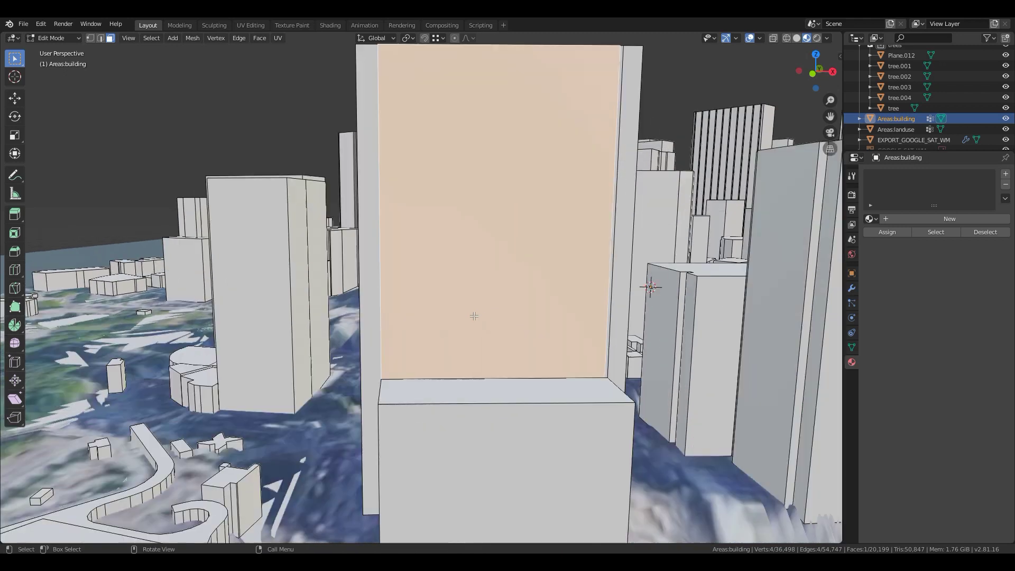
pyautogui.press('i')
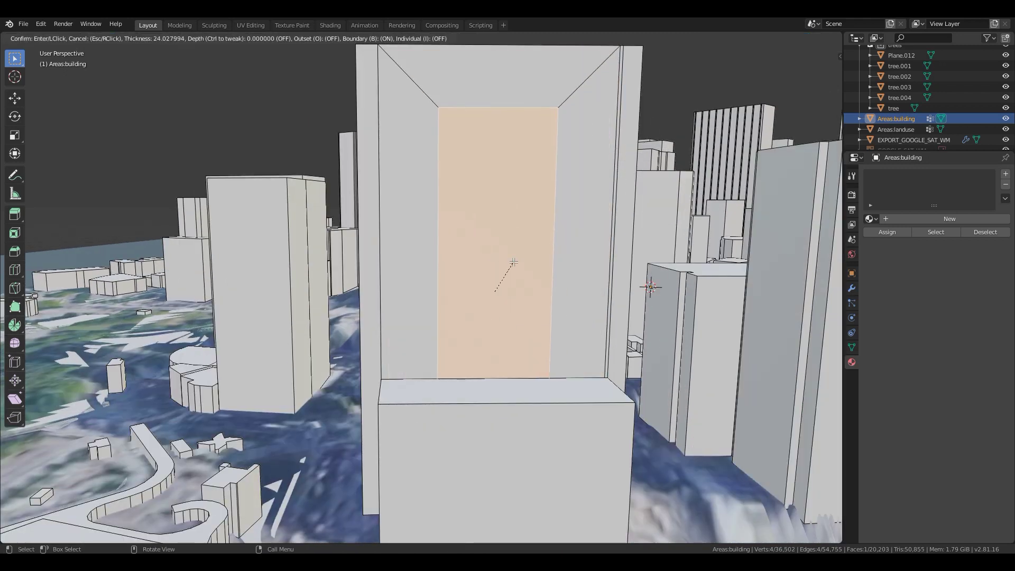
pyautogui.click(516, 267)
pyautogui.hotkey('ctrl', 'z')
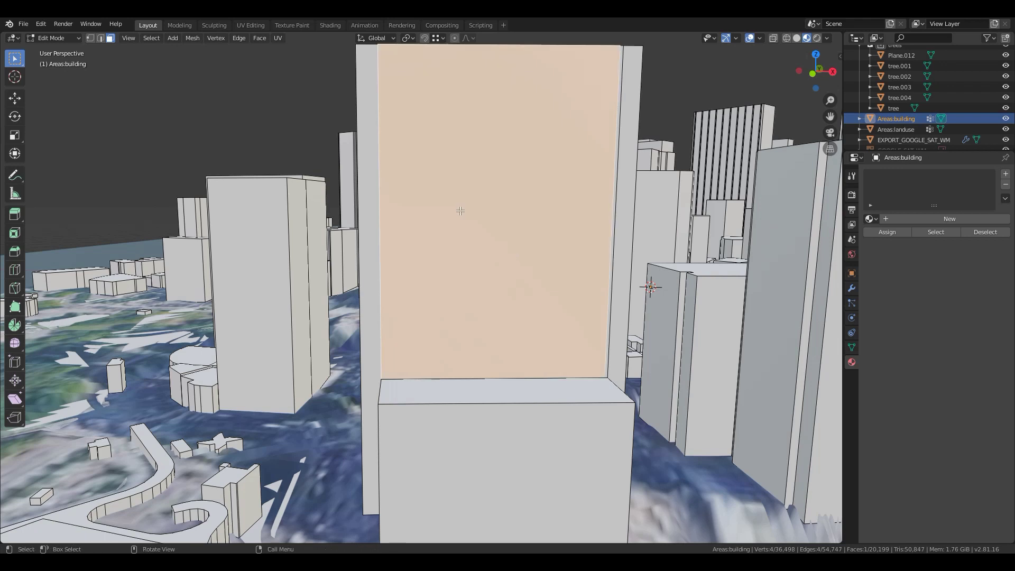
pyautogui.scroll(-5, 460, 211)
# Add about ten vertical loop cuts across the facade
pyautogui.hotkey('ctrl', 'r')
pyautogui.scroll(9, 443, 208)
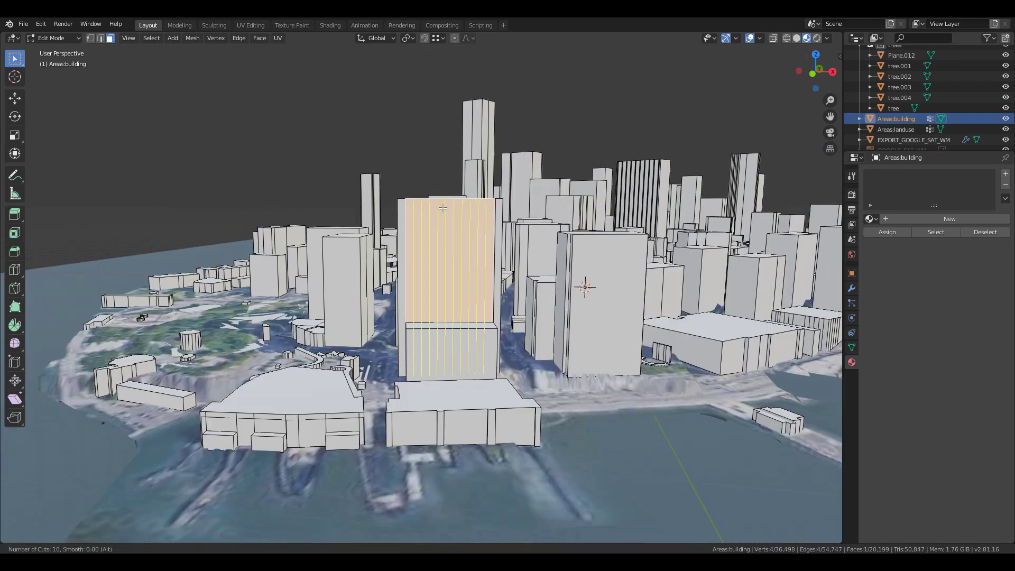
pyautogui.click(442, 207)
pyautogui.rightClick(443, 208)
pyautogui.scroll(5, 442, 208)
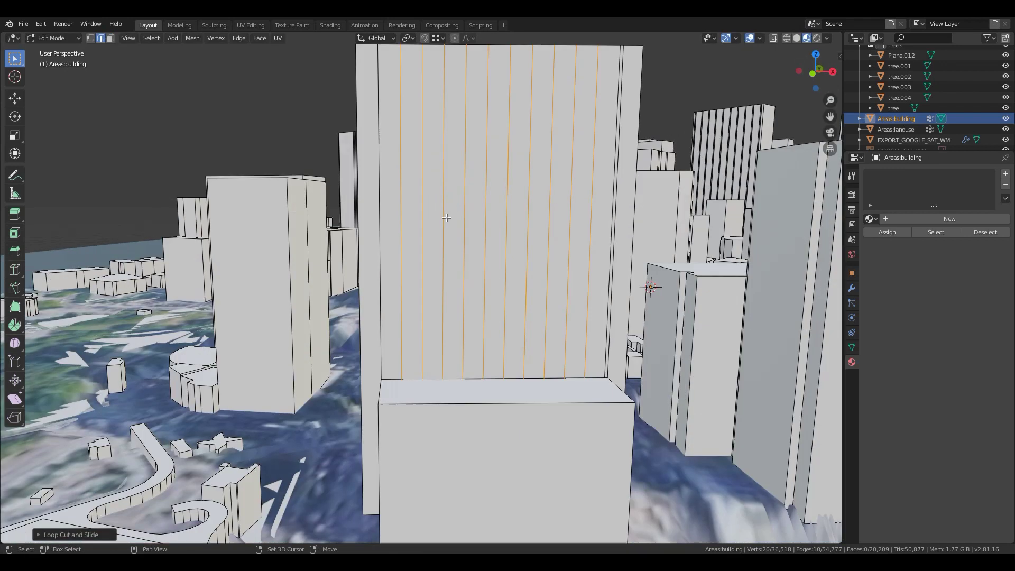
pyautogui.moveTo(442, 216); pyautogui.dragTo(452, 253, button='middle')
# Add a horizontal loop cut near the facade top, then eleven more horizontal cuts
pyautogui.hotkey('ctrl', 'r')
pyautogui.click(447, 255)
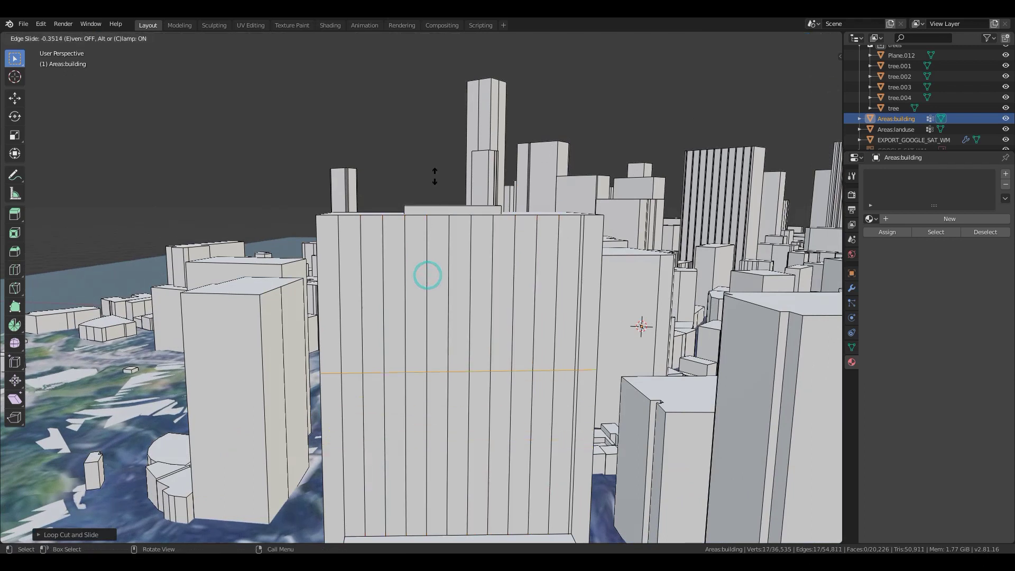
pyautogui.click(427, 68)
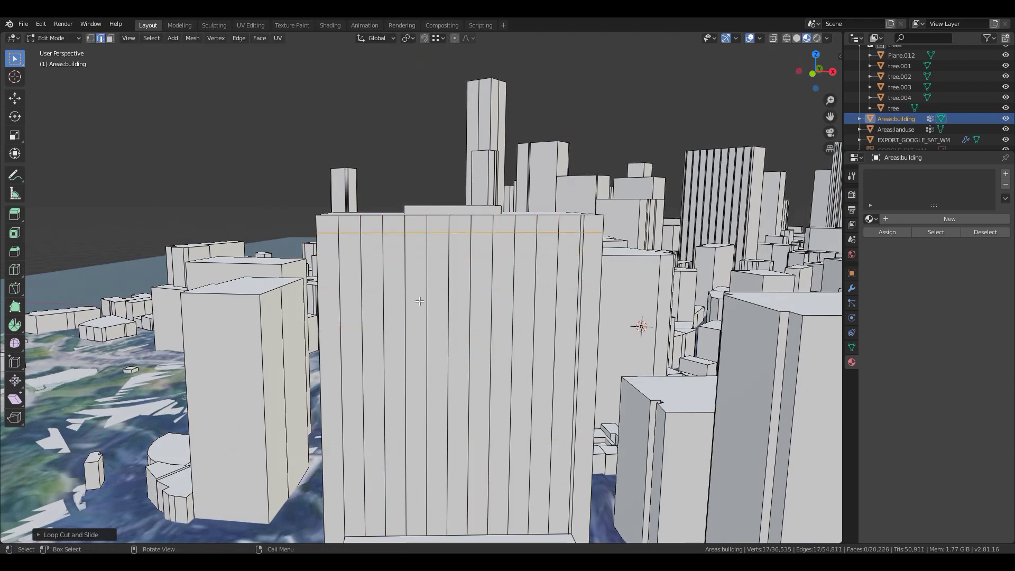
pyautogui.hotkey('ctrl', 'r')
pyautogui.scroll(10, 378, 352)
pyautogui.click(379, 352)
pyautogui.rightClick(378, 353)
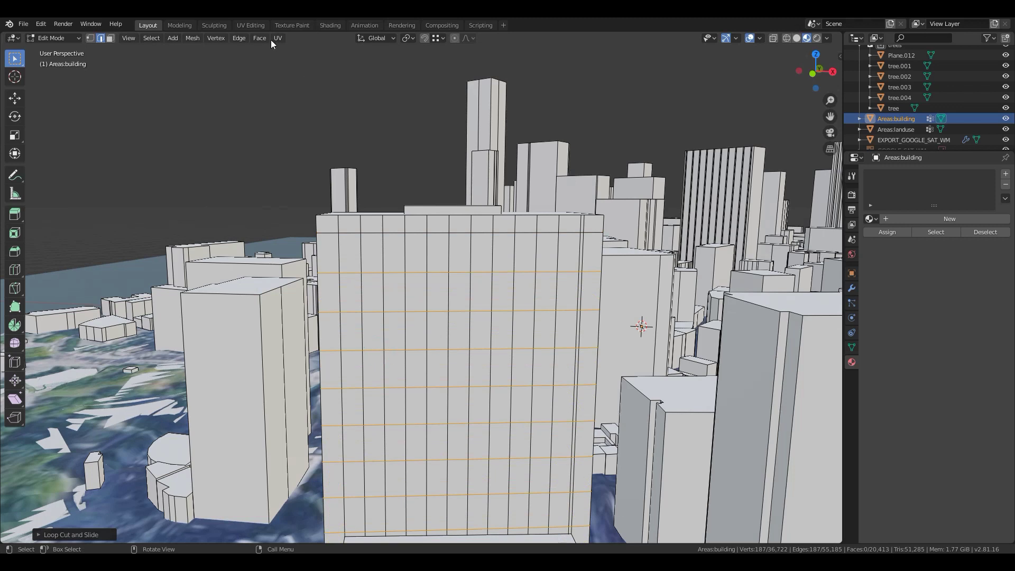
# Select the six top-row facade panels and inset each individually as windows
pyautogui.click(111, 39)
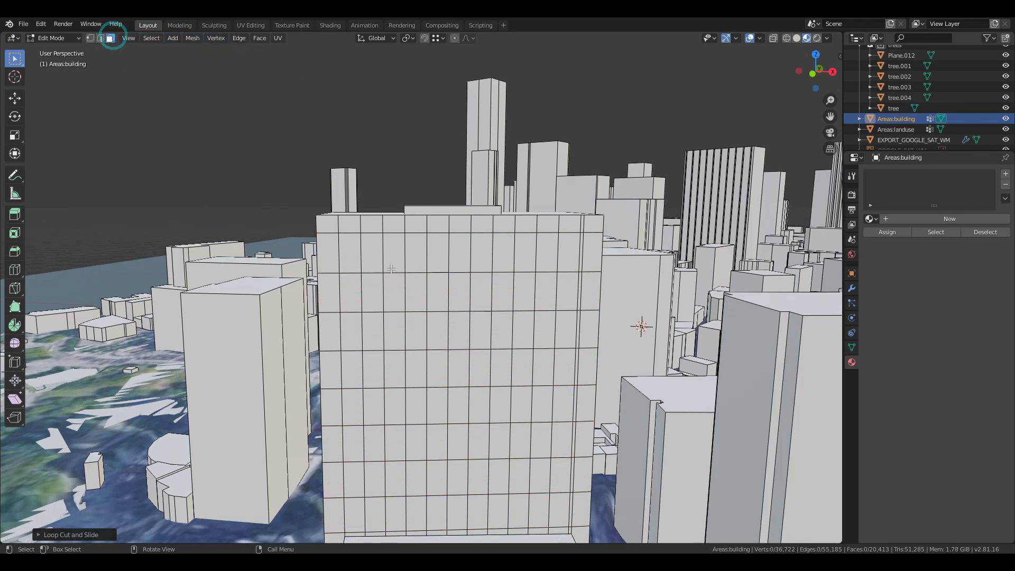
pyautogui.click(351, 256)
pyautogui.keyDown('shift'); pyautogui.click(391, 253); pyautogui.keyUp('shift')
pyautogui.keyDown('shift'); pyautogui.click(437, 253); pyautogui.keyUp('shift')
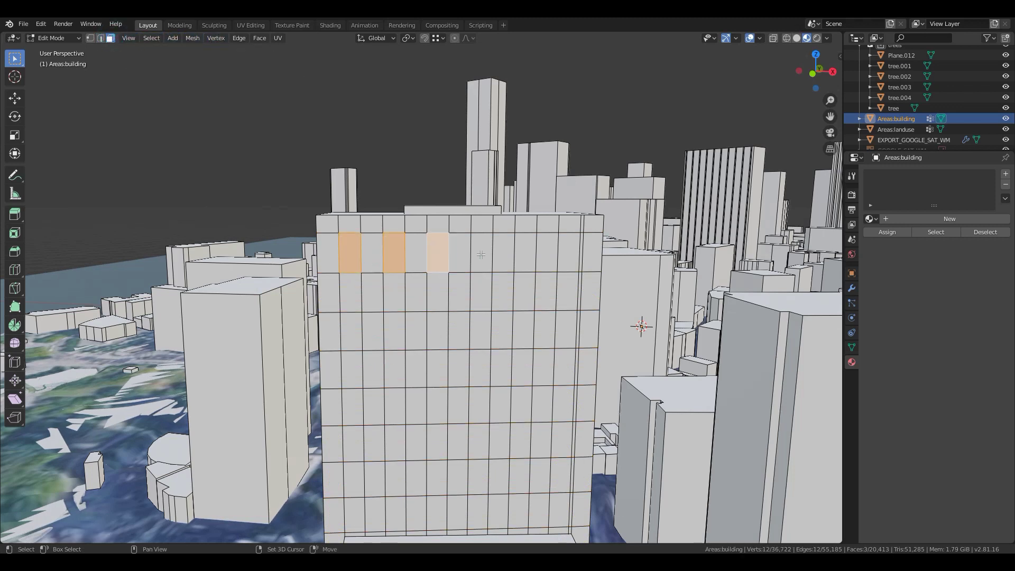
pyautogui.keyDown('shift'); pyautogui.click(481, 253); pyautogui.keyUp('shift')
pyautogui.keyDown('shift'); pyautogui.click(525, 253); pyautogui.keyUp('shift')
pyautogui.keyDown('shift'); pyautogui.click(570, 251); pyautogui.keyUp('shift')
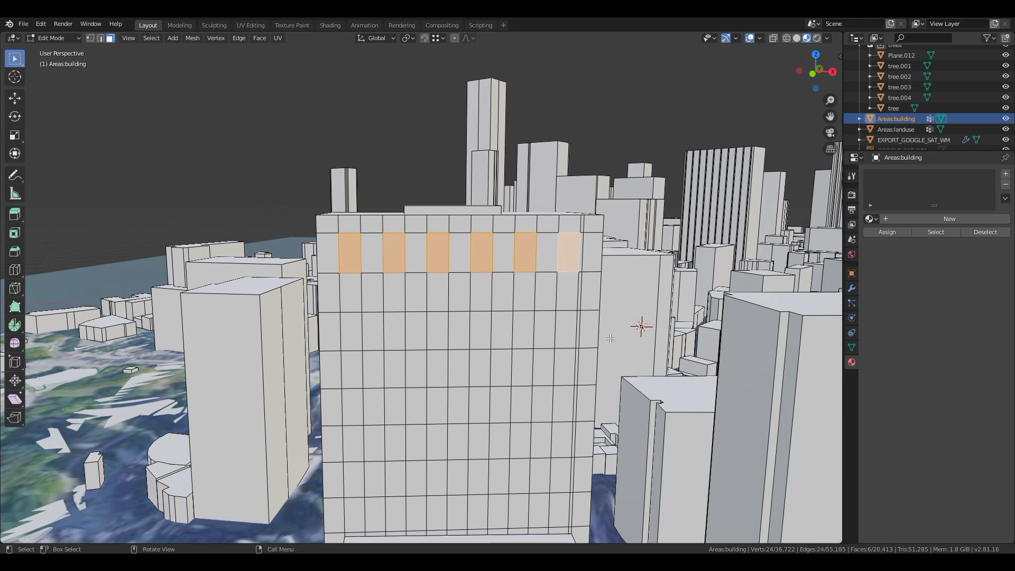
pyautogui.press('i')
pyautogui.press('i')
pyautogui.click(607, 334)
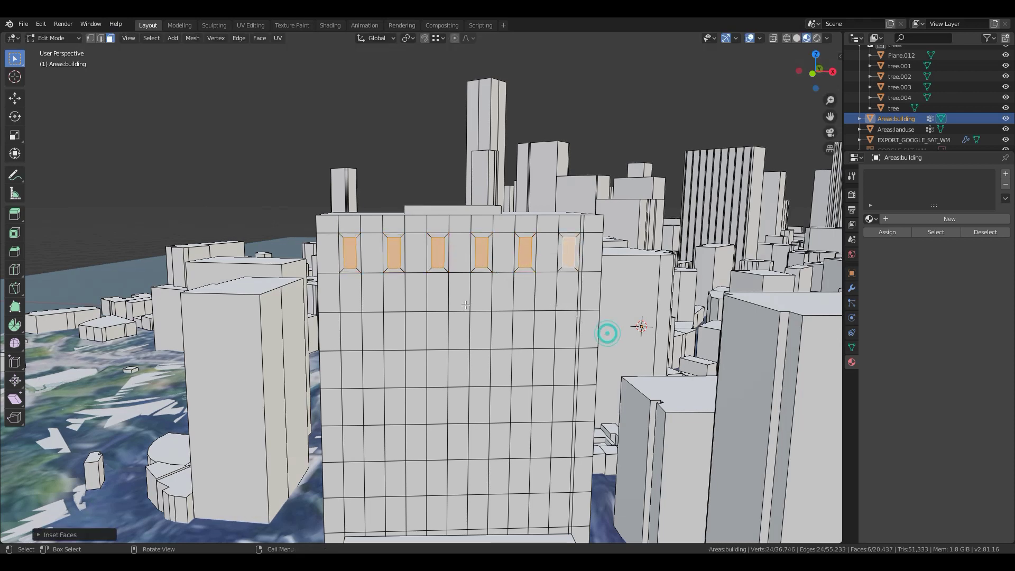
pyautogui.scroll(6, 777, 351)
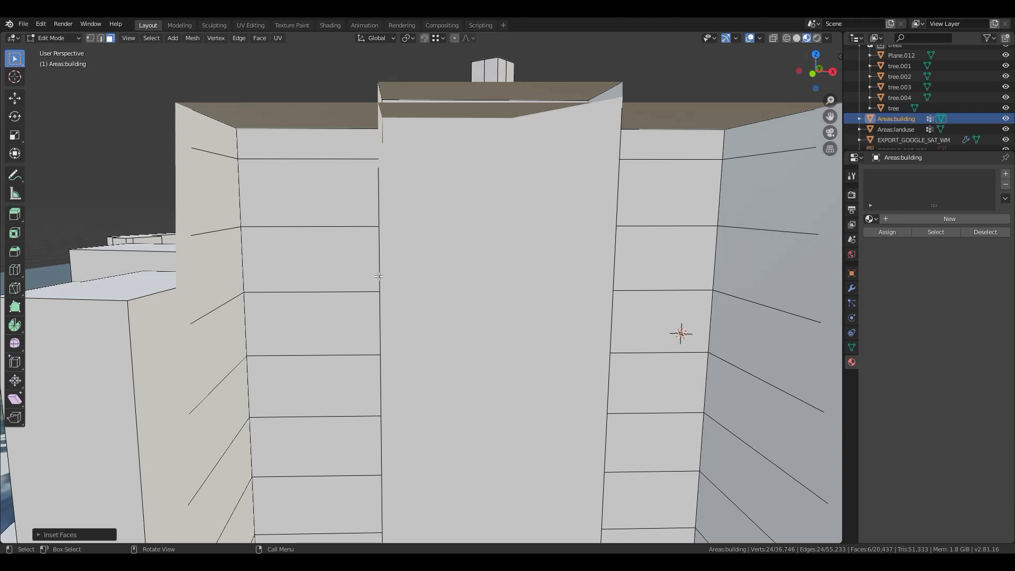
pyautogui.scroll(-6, 397, 291)
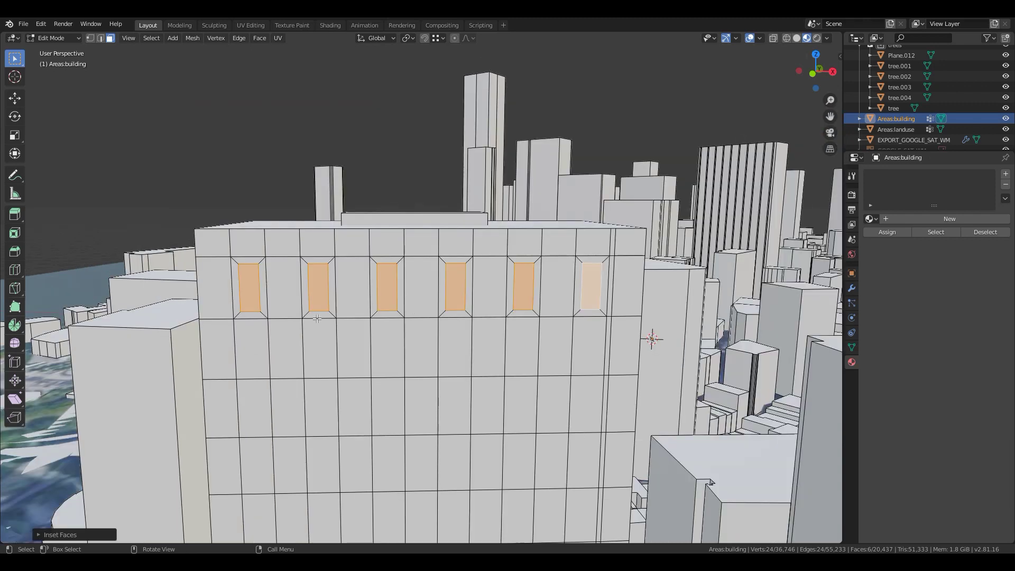
pyautogui.press('Tab')
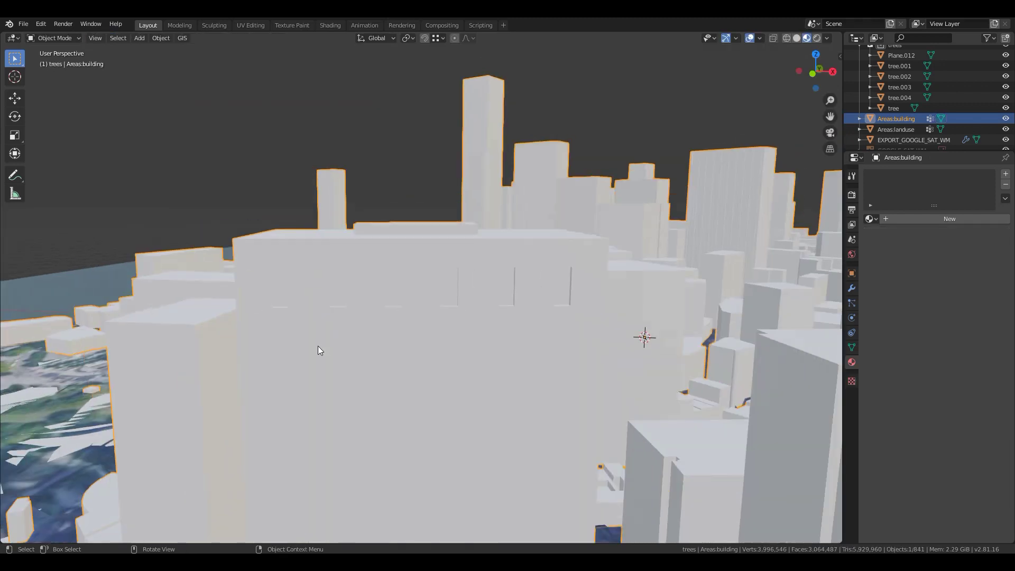
pyautogui.moveTo(318, 345); pyautogui.dragTo(319, 407, button='middle')
pyautogui.press('a')
pyautogui.hotkey('alt', 'a')
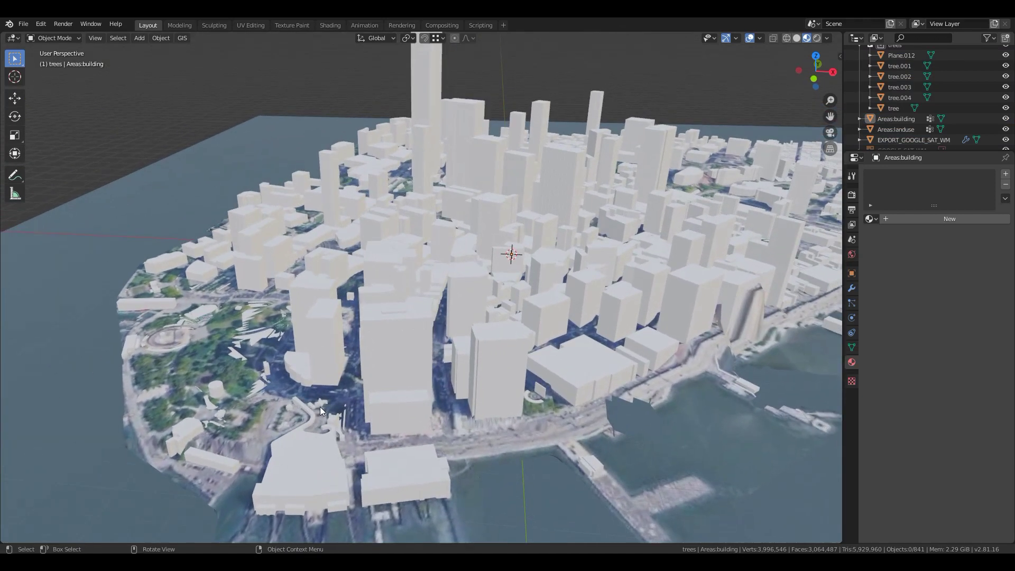
pyautogui.scroll(-3, 319, 407)
pyautogui.scroll(5, 411, 340)
pyautogui.click(569, 198)
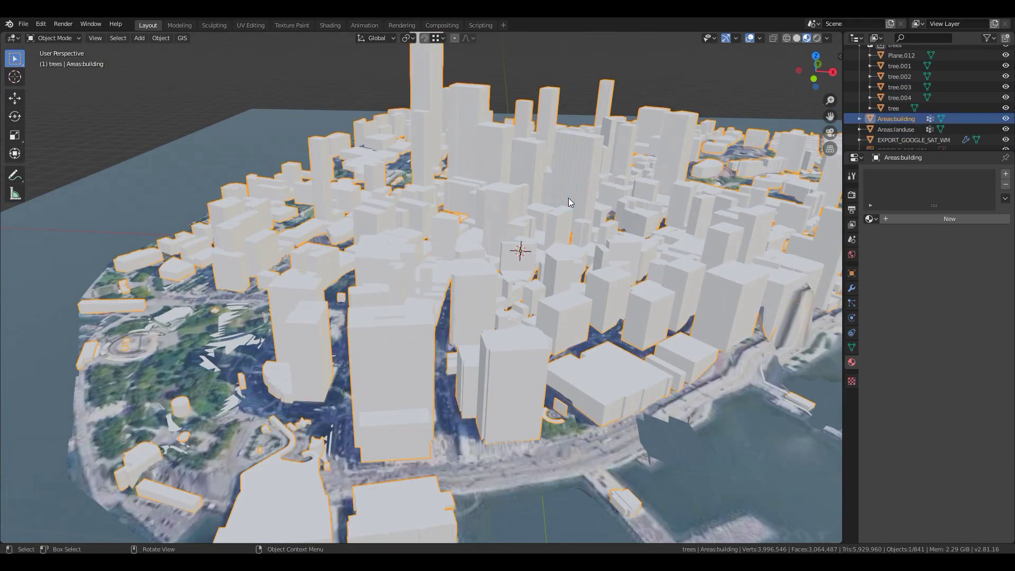
pyautogui.moveTo(487, 278); pyautogui.dragTo(224, 449, button='middle')
pyautogui.scroll(5, 312, 354)
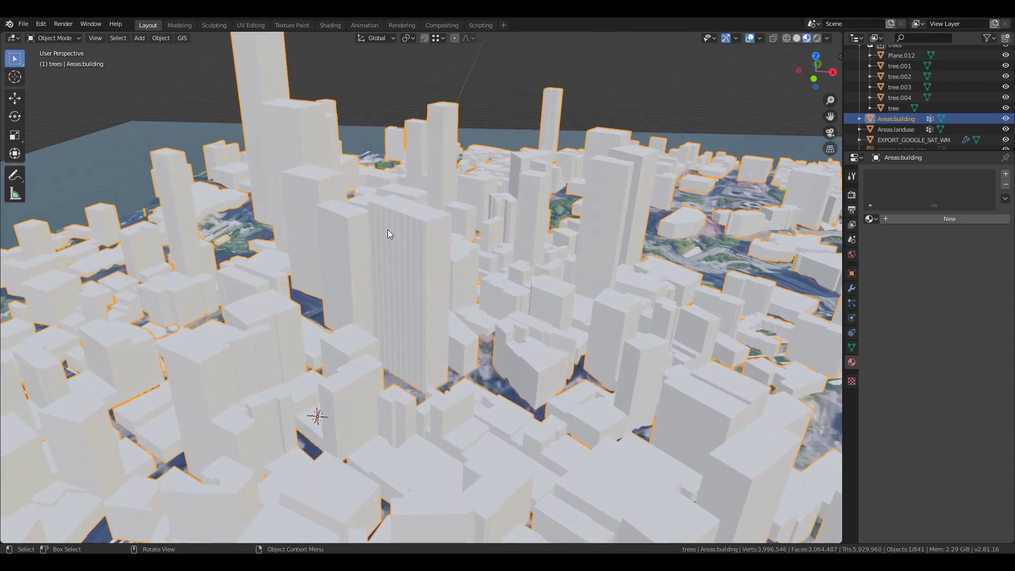
pyautogui.scroll(-8, 388, 279)
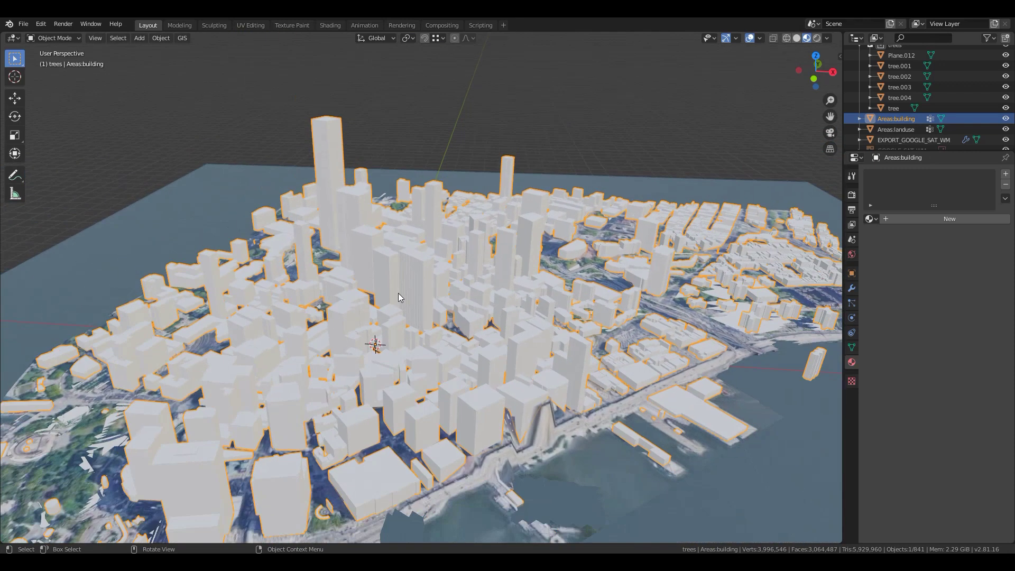
pyautogui.scroll(-5, 556, 328)
pyautogui.scroll(5, 590, 342)
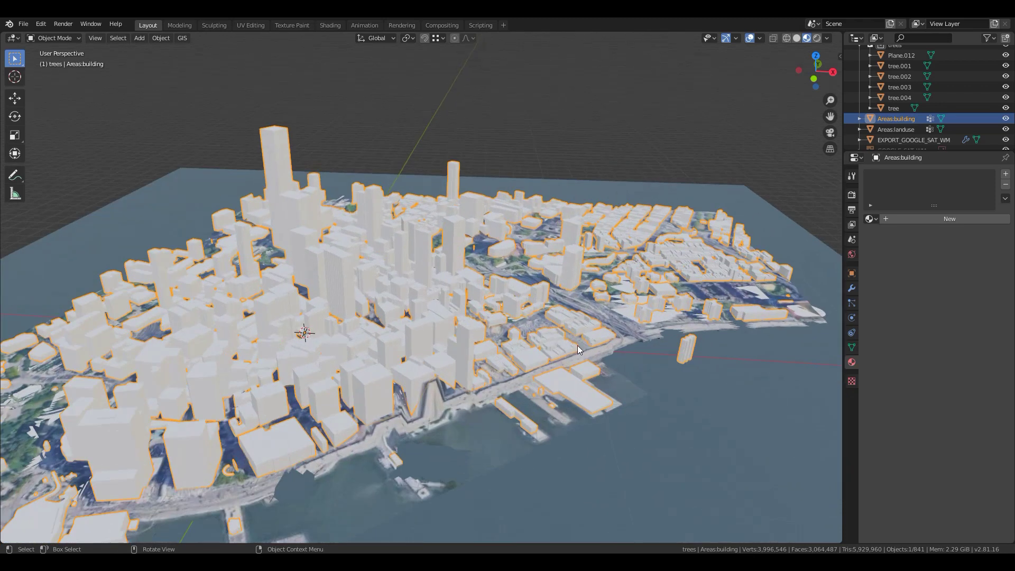
# Select the linked stray building block in the water, delete its faces, and return to Object Mode
pyautogui.press('Tab')
pyautogui.hotkey('alt', 'a')
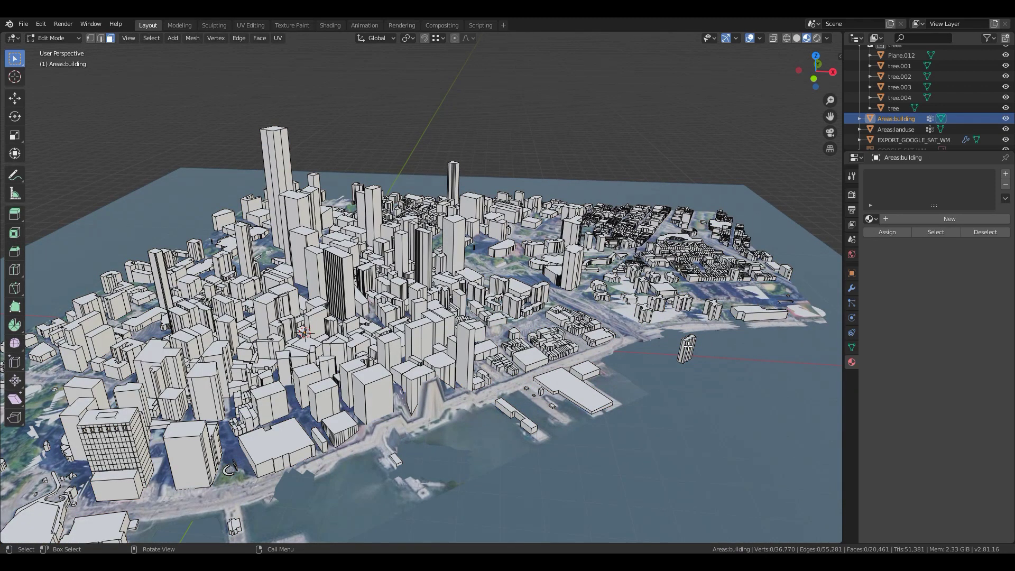
pyautogui.press('l')
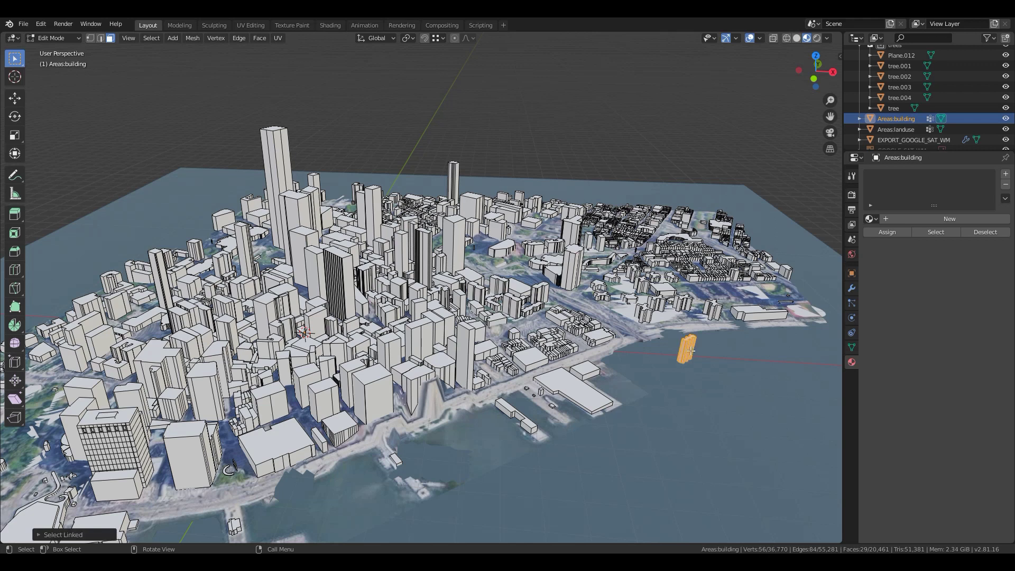
pyautogui.press('x')
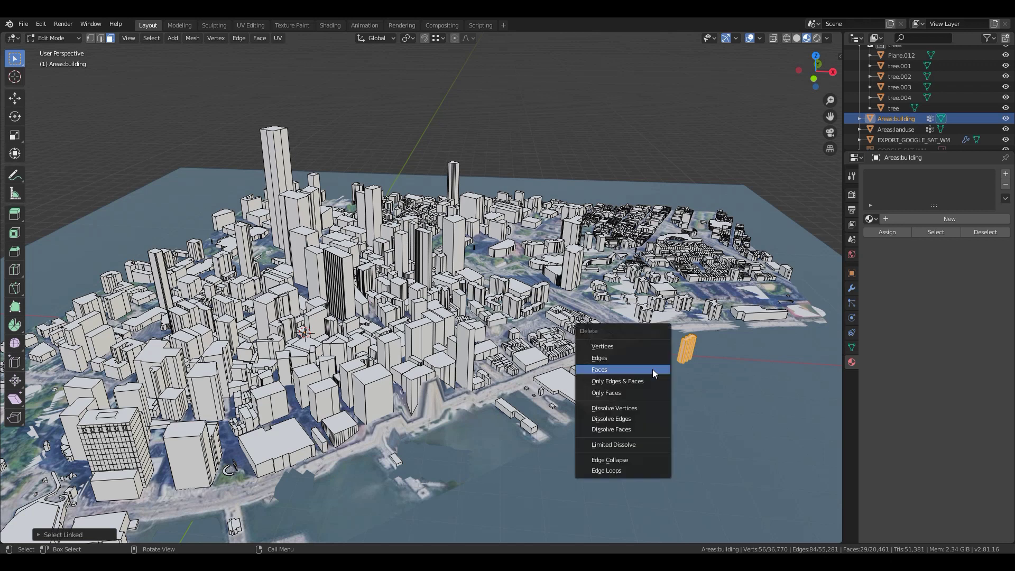
pyautogui.click(651, 369)
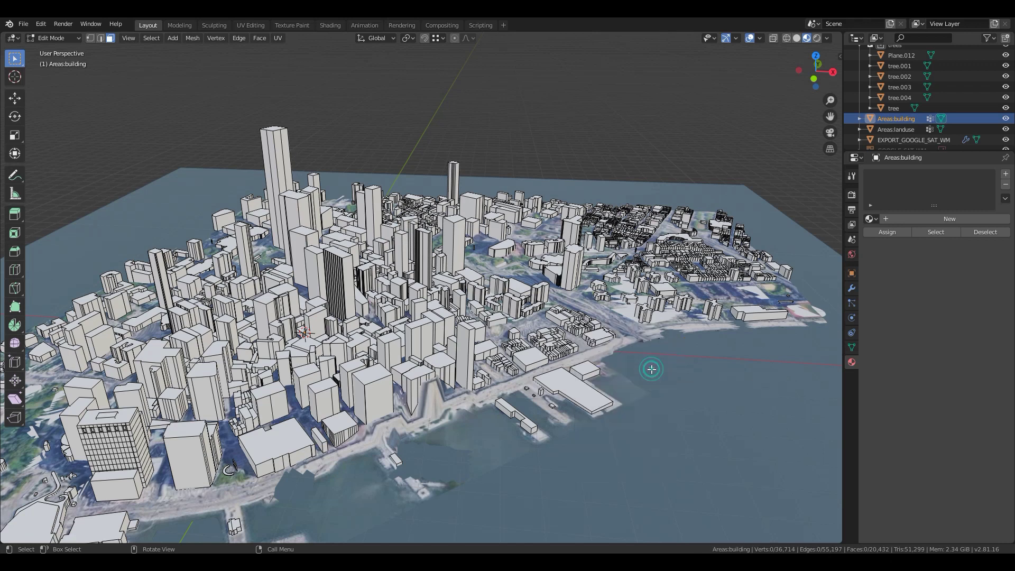
pyautogui.press('Tab')
pyautogui.scroll(-5, 399, 317)
# Orbit the view to look at the city ground from below
pyautogui.moveTo(386, 338); pyautogui.dragTo(431, 326, button='middle')
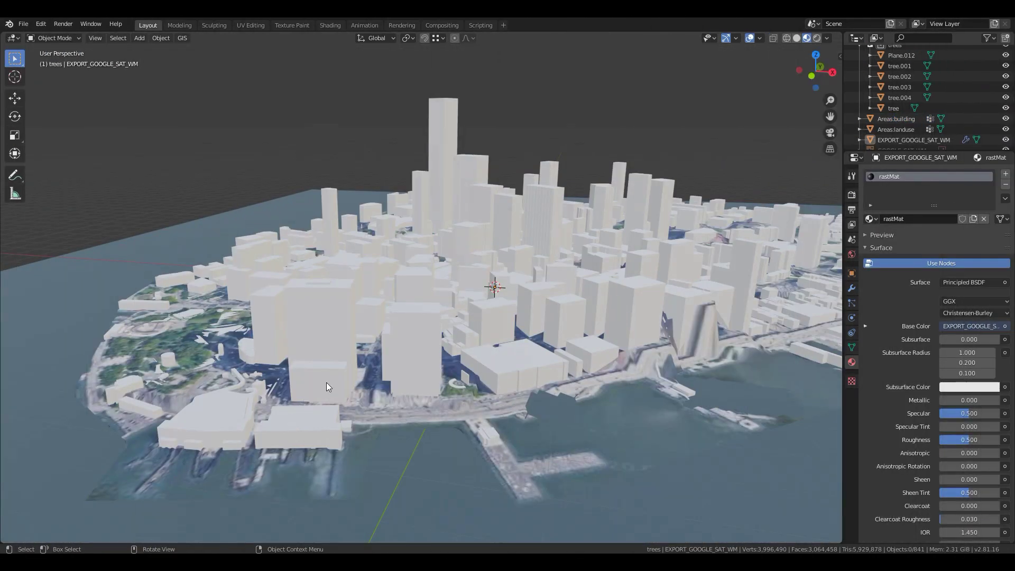